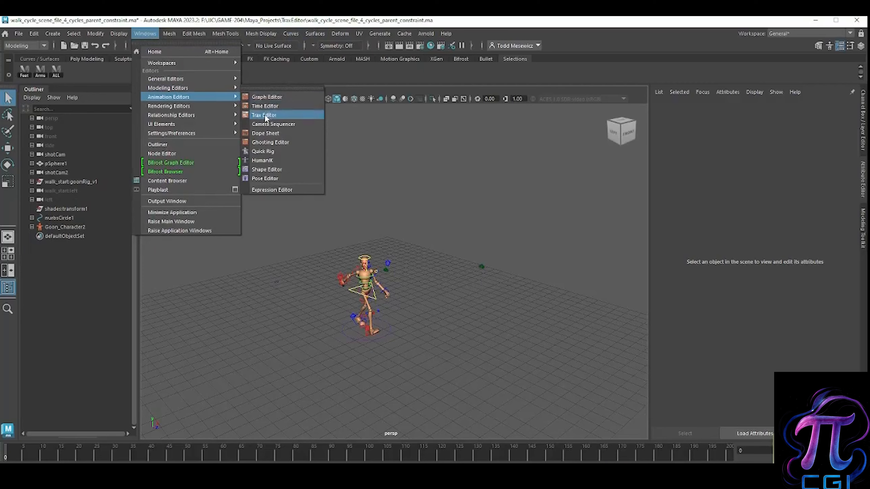
# Step: Open the Trax Editor, inspect the root_feet and Fall clips, and scrub the animation to frame 46
pyautogui.moveTo(252, 79); pyautogui.dragTo(274, 68)
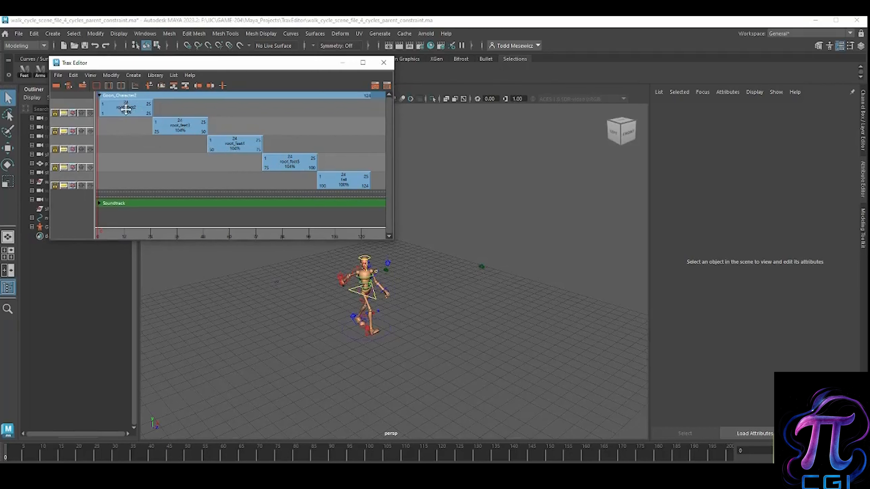
pyautogui.click(125, 110)
pyautogui.click(180, 130)
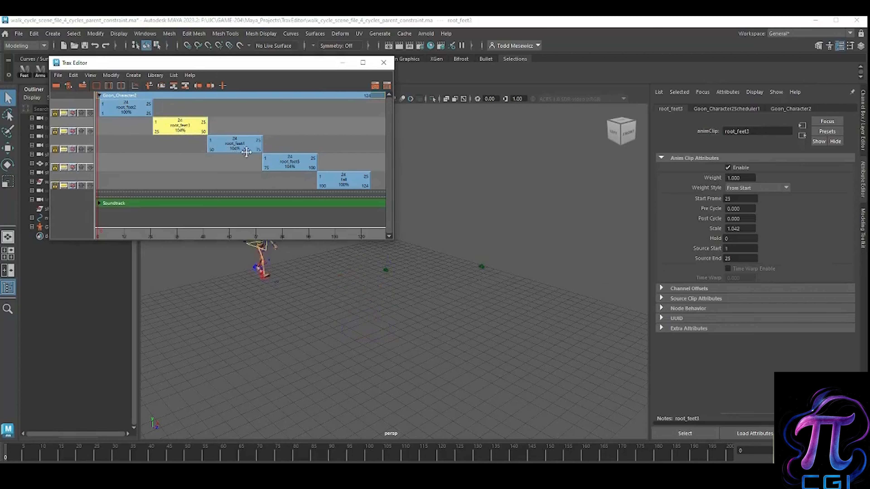
pyautogui.click(344, 179)
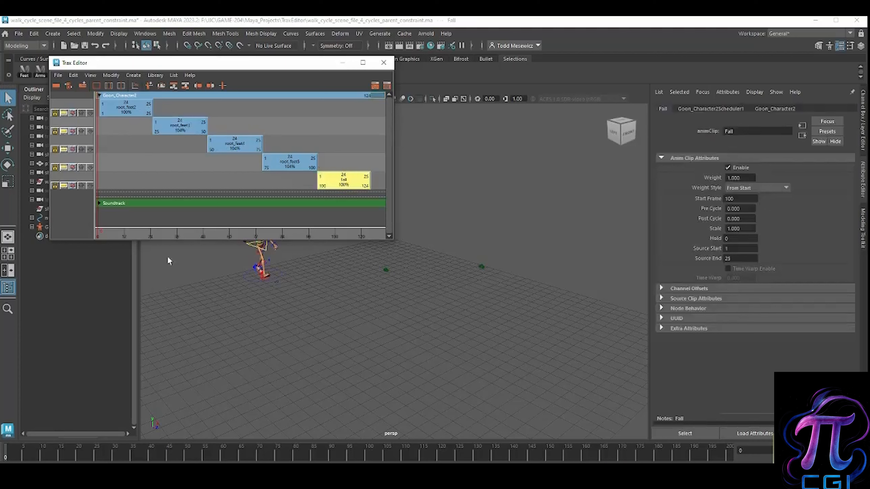
pyautogui.moveTo(103, 174); pyautogui.dragTo(198, 170)
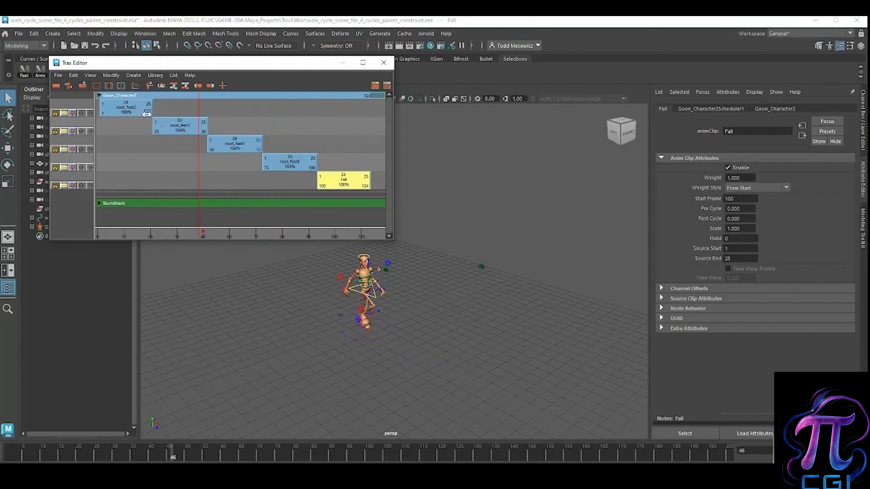
# Step: Stretch the root_feet2 clip to end at frame 40 and fit root_feet3 between frames 40 and 54, scrubbing to frame 50 to check the motion
pyautogui.moveTo(150, 114); pyautogui.dragTo(200, 128)
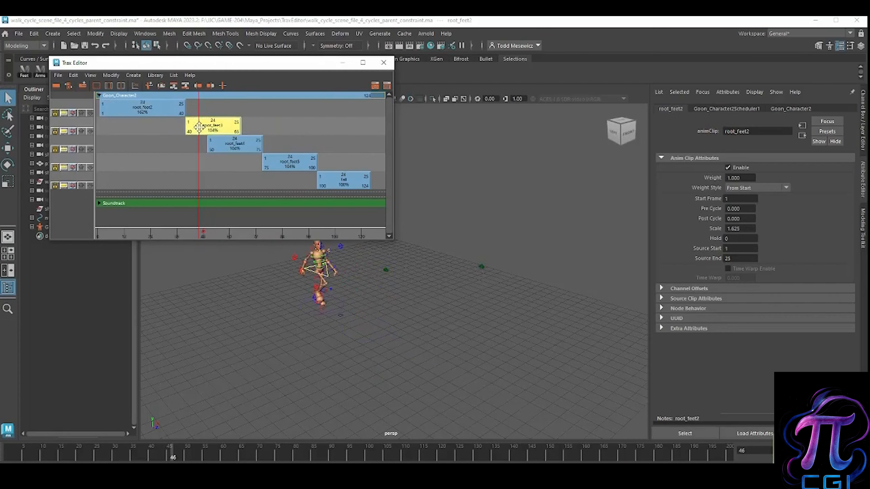
pyautogui.moveTo(241, 131); pyautogui.dragTo(183, 104)
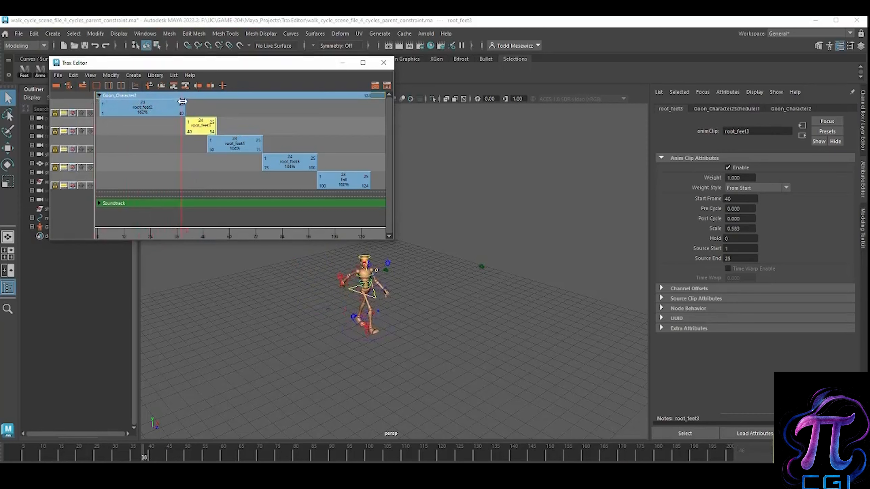
pyautogui.click(184, 163)
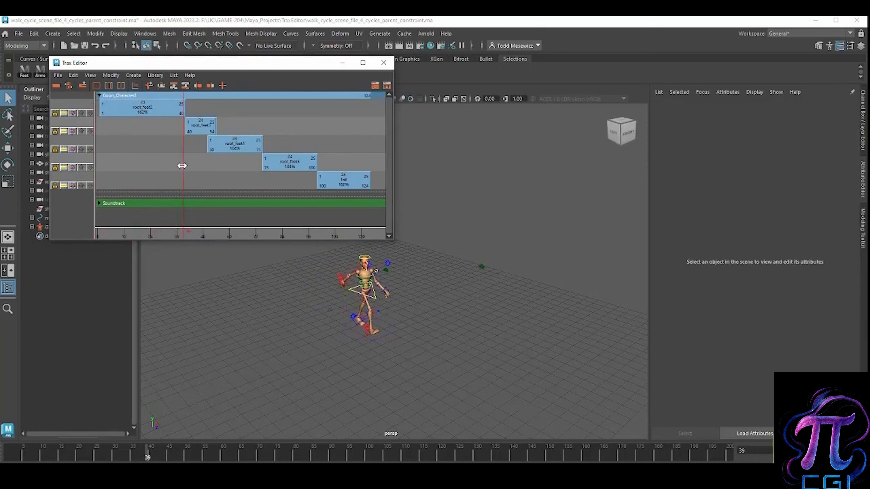
pyautogui.moveTo(184, 166); pyautogui.dragTo(208, 166)
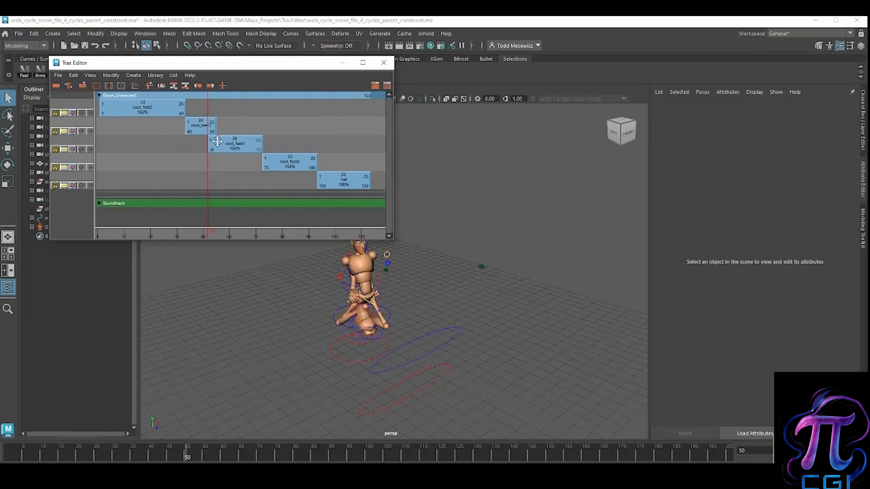
# Step: Shift the root_feet4, root_feet5 and Fall clips to start at frames 54, 79 and 104, and close the Trax Editor
pyautogui.moveTo(233, 144); pyautogui.dragTo(242, 148)
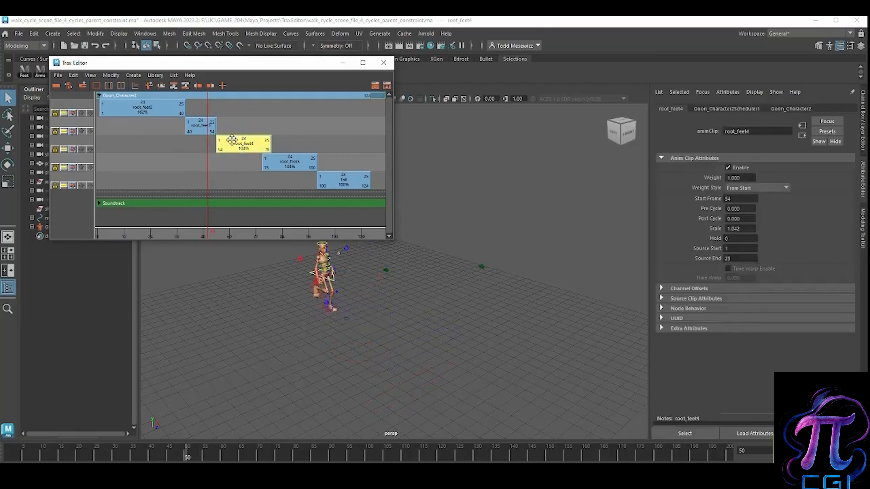
pyautogui.moveTo(293, 164); pyautogui.dragTo(344, 184)
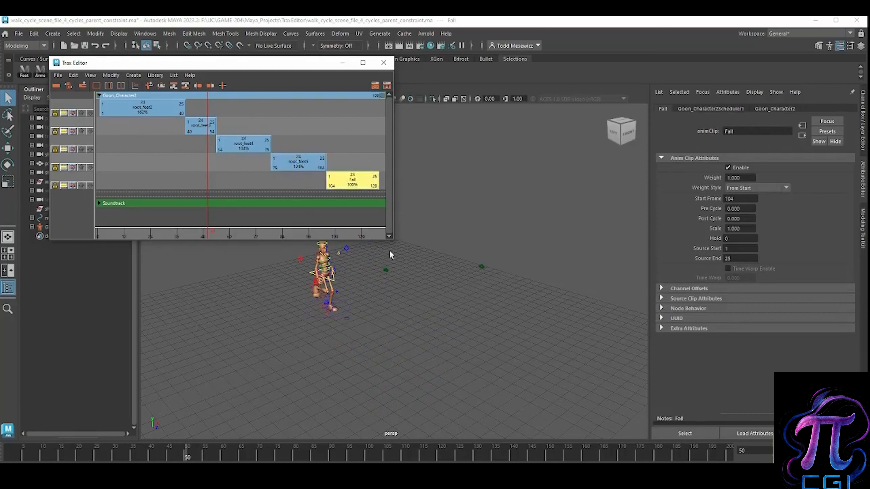
pyautogui.moveTo(396, 242); pyautogui.dragTo(432, 244)
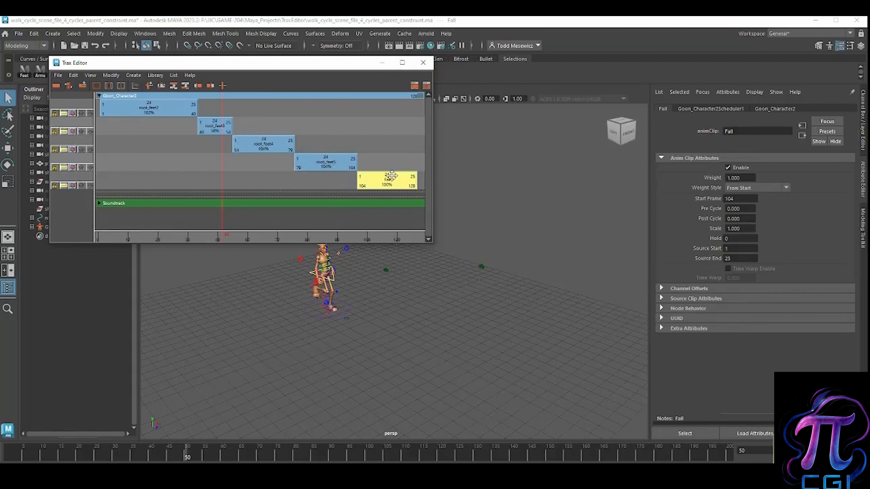
pyautogui.click(423, 63)
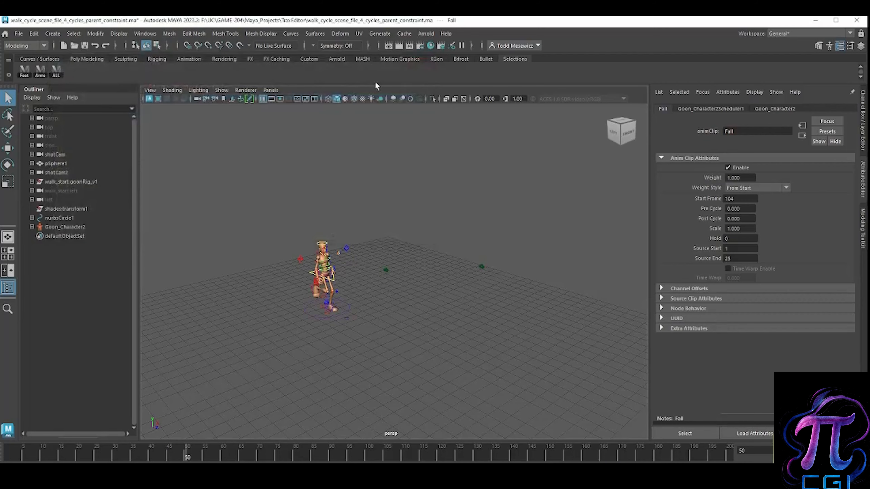
# Step: Open walk_cycle_scene_file.ma, discard the current scene's changes, dismiss the unsupported nodes warning and scrub the timeline
pyautogui.click(18, 33)
pyautogui.click(44, 61)
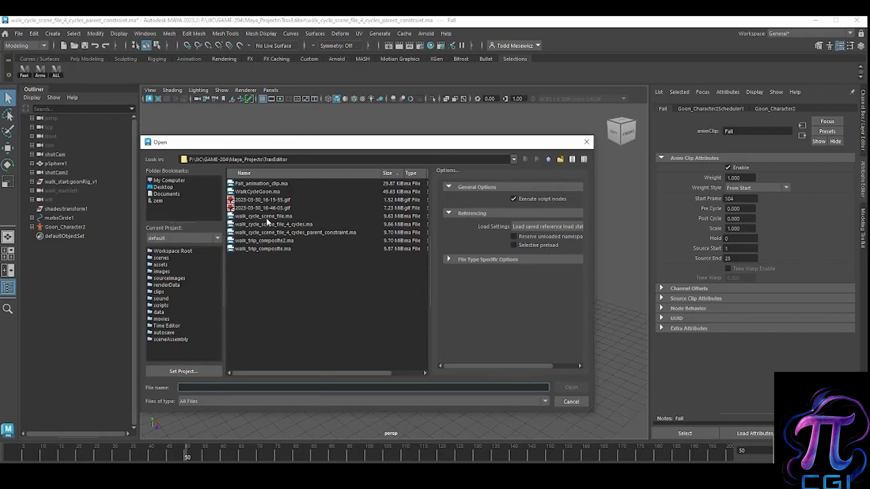
pyautogui.click(240, 217)
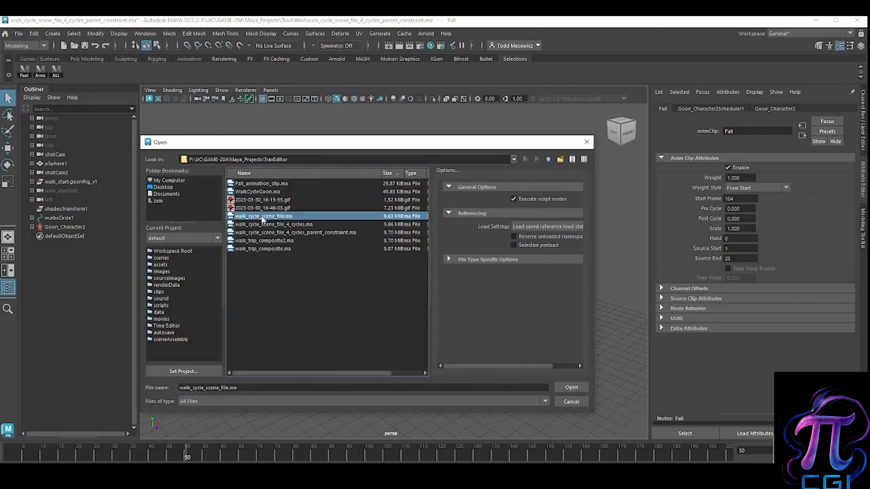
pyautogui.click(571, 388)
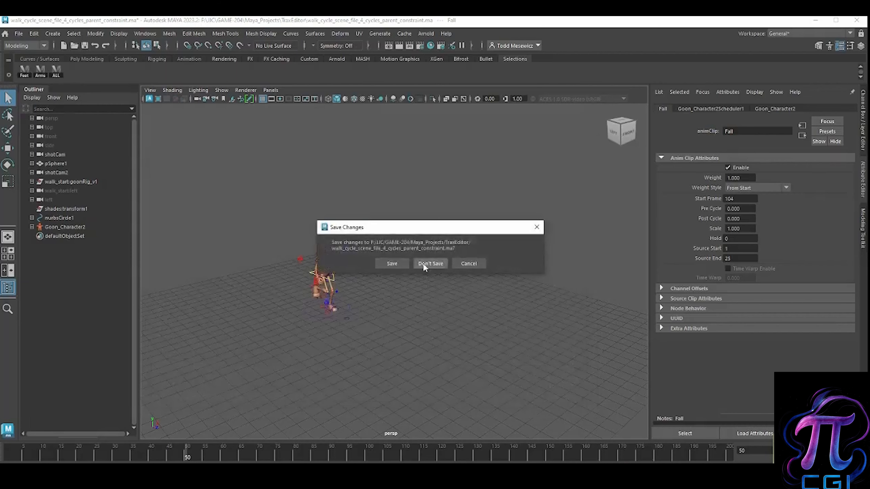
pyautogui.click(429, 264)
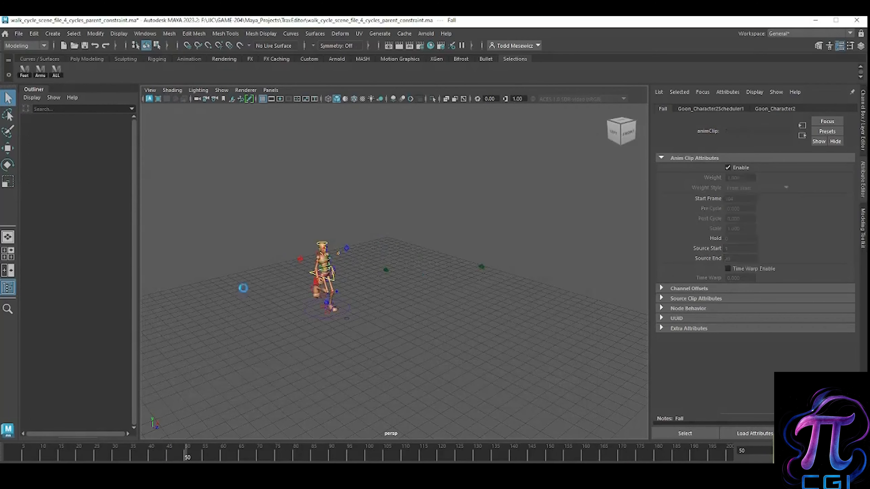
pyautogui.click(413, 266)
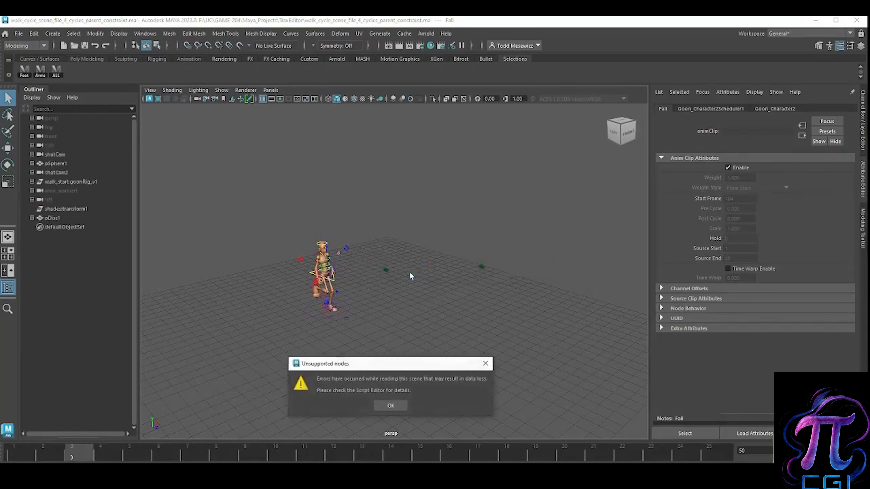
pyautogui.click(389, 408)
pyautogui.moveTo(88, 457); pyautogui.dragTo(43, 453)
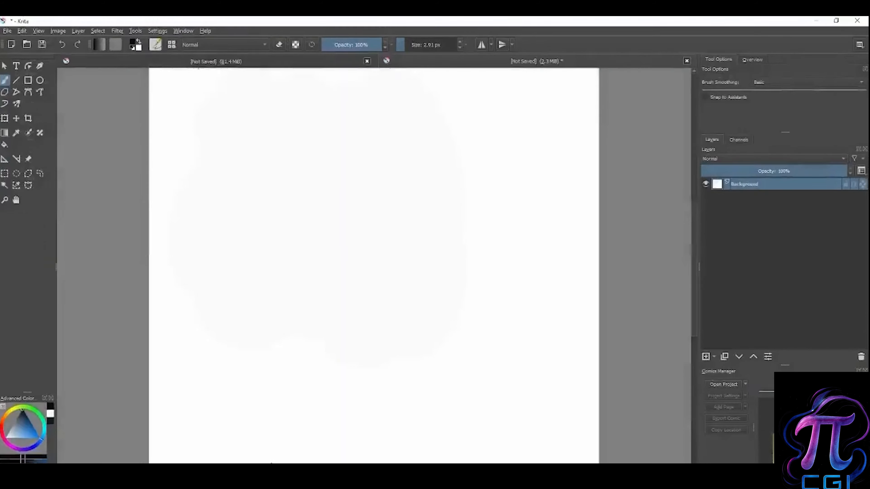
# Step: Switch to Krita and draw a box labelled "25f" with three arrows pointing down from it
pyautogui.moveTo(247, 127)
pyautogui.mouseDown()
pyautogui.moveTo(277, 147)
pyautogui.moveTo(238, 151)
pyautogui.mouseUp()
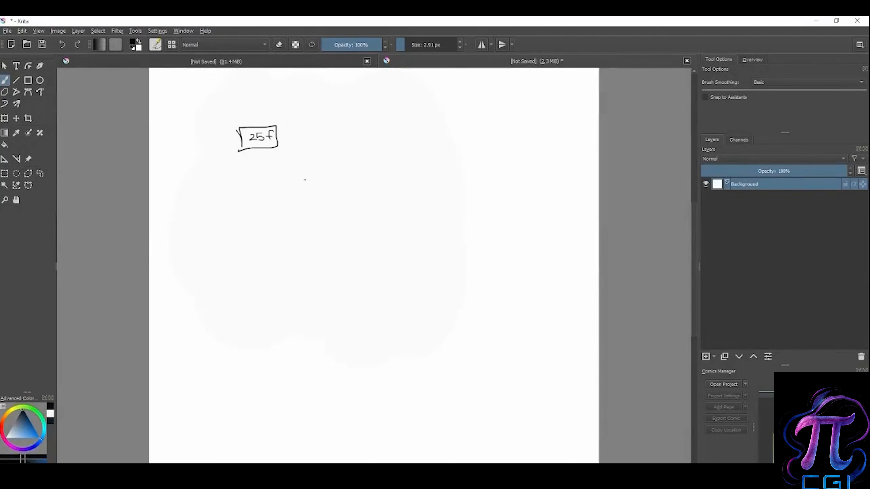
pyautogui.moveTo(259, 155); pyautogui.dragTo(236, 175)
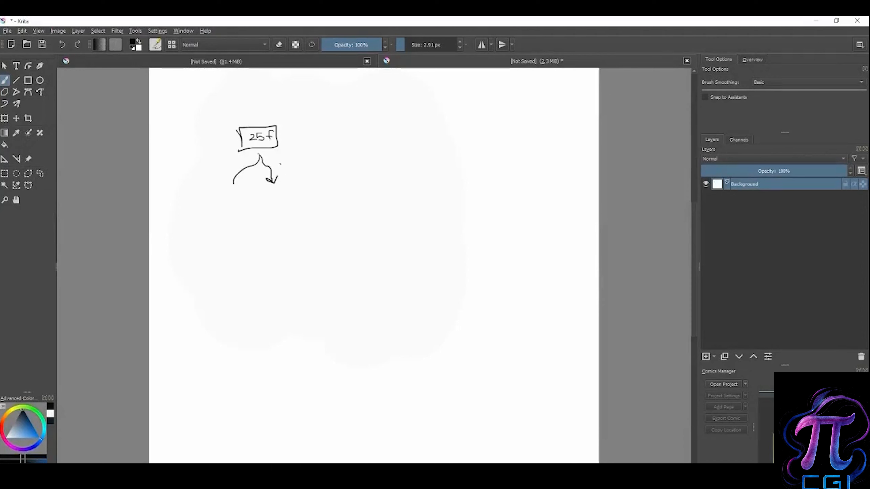
pyautogui.moveTo(266, 149); pyautogui.dragTo(309, 176)
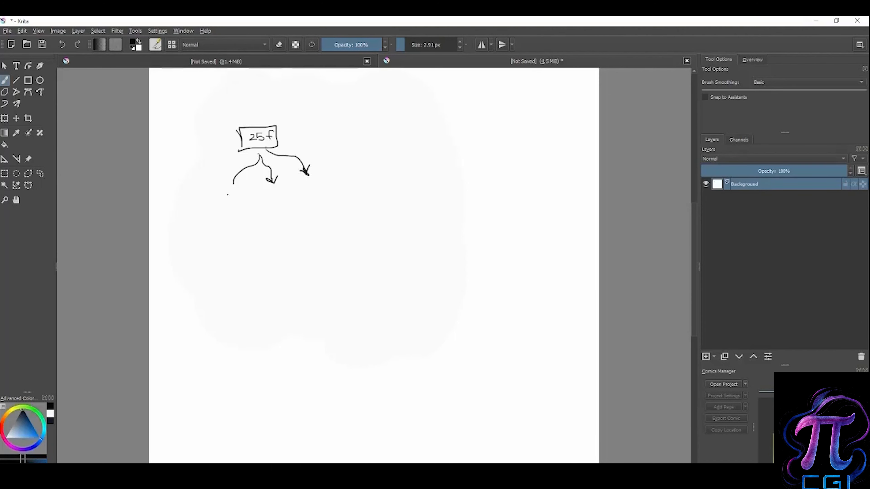
# Step: Draw four stepped boxes numbered 1 to 4 beneath the arrows, and a box under the heading "fall"
pyautogui.moveTo(247, 198); pyautogui.dragTo(228, 213)
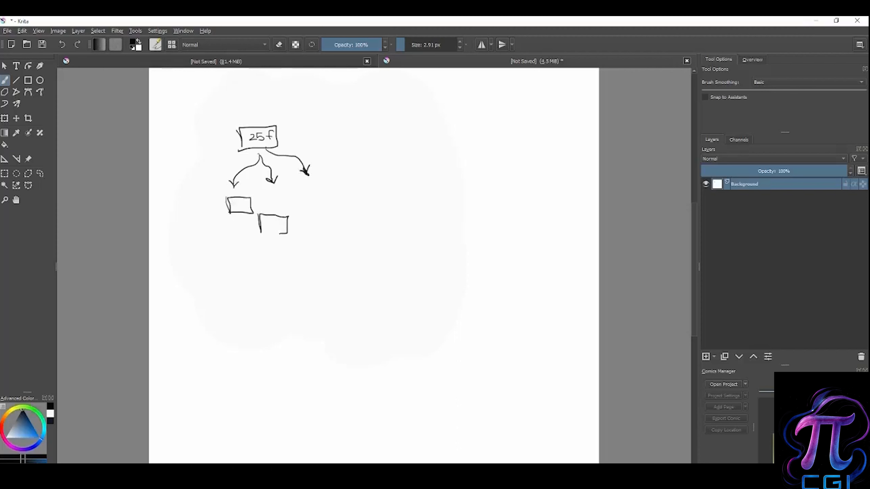
pyautogui.moveTo(289, 234); pyautogui.dragTo(293, 248)
pyautogui.moveTo(272, 222); pyautogui.dragTo(281, 233)
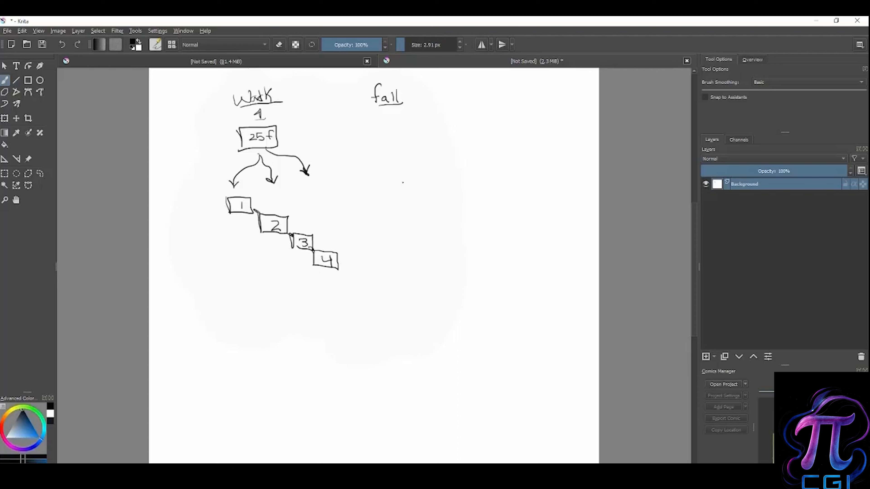
pyautogui.moveTo(385, 121); pyautogui.dragTo(386, 139)
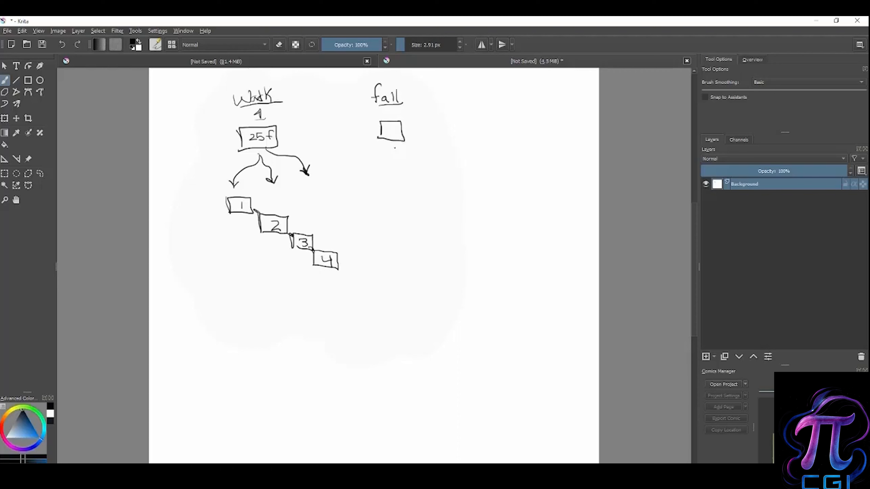
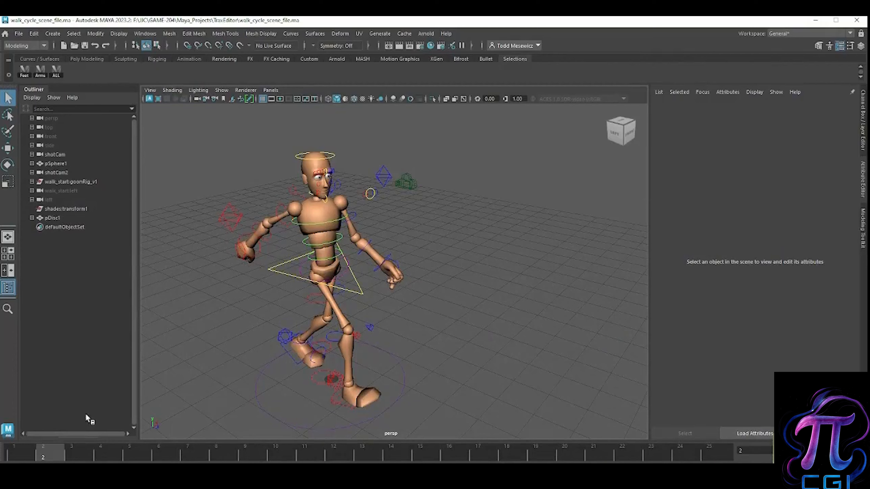
# Step: Scrub the timeline to frame 25 and select the rig's Root_CTRL circle under the character's feet
pyautogui.moveTo(47, 451); pyautogui.dragTo(709, 459)
pyautogui.click(377, 359)
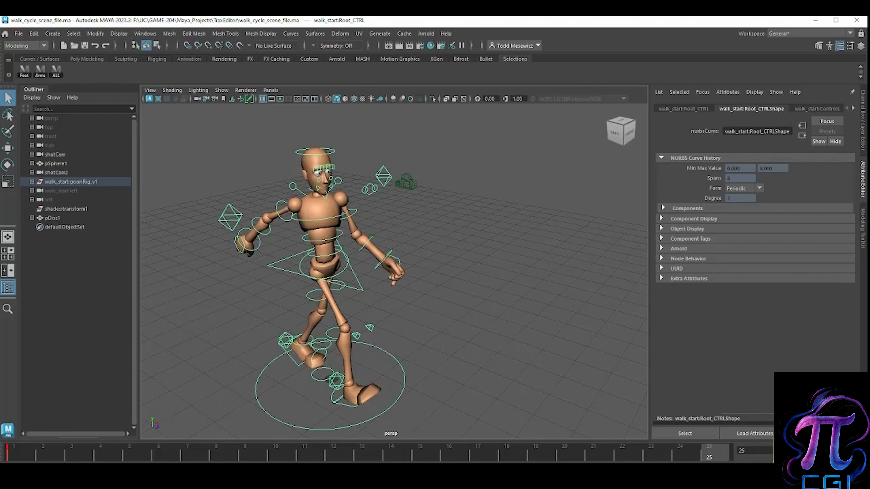
pyautogui.click(616, 411)
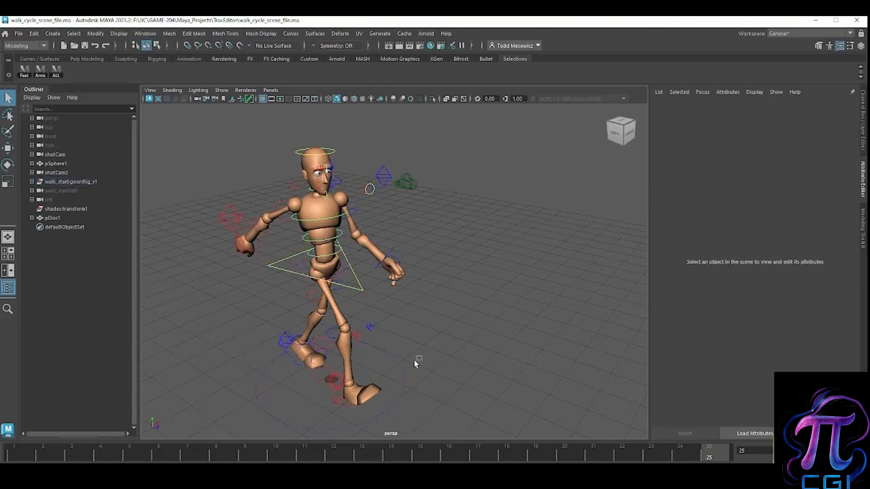
pyautogui.click(394, 362)
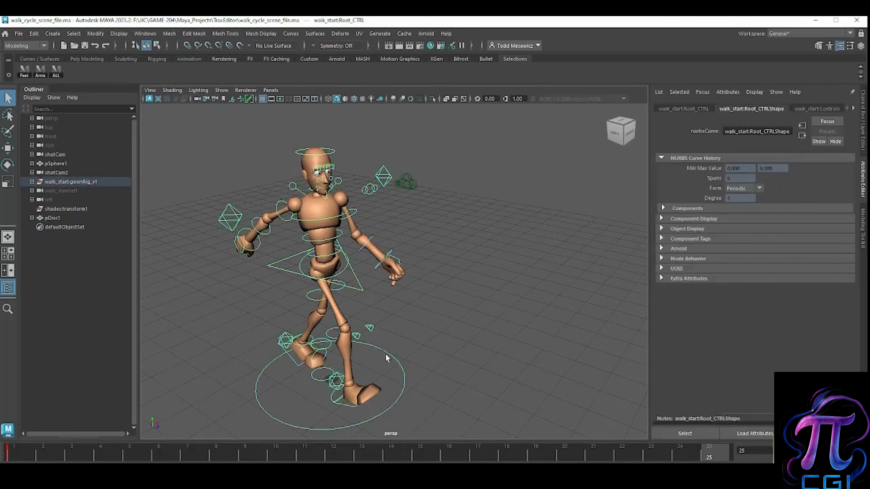
# Step: Open the Trax Editor and move its window clear of the character's lower body
pyautogui.click(144, 33)
pyautogui.moveTo(184, 99)
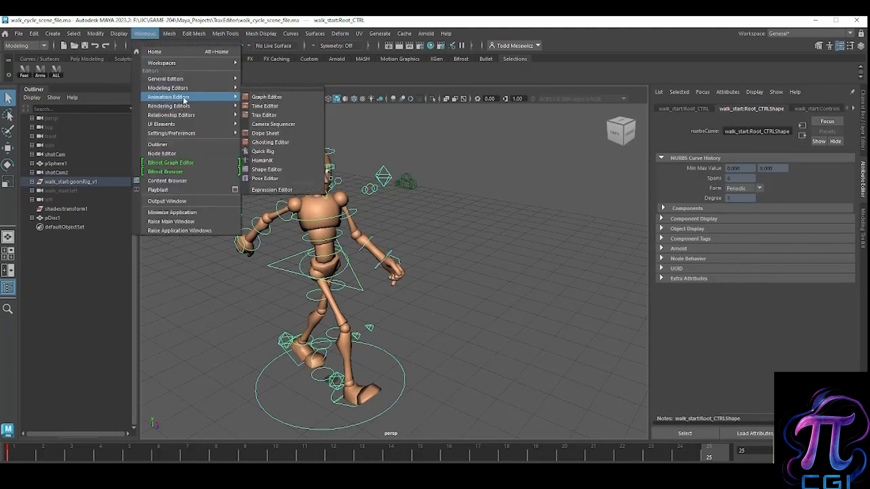
pyautogui.click(265, 115)
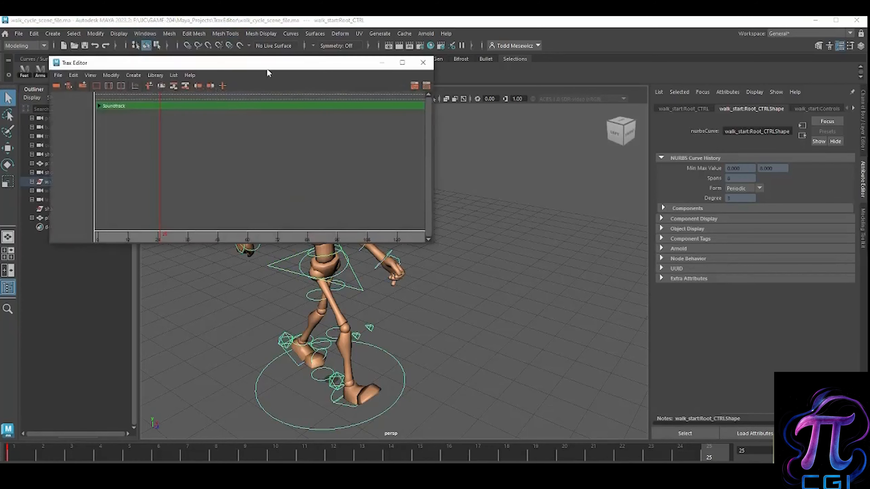
pyautogui.moveTo(267, 68); pyautogui.dragTo(243, 42)
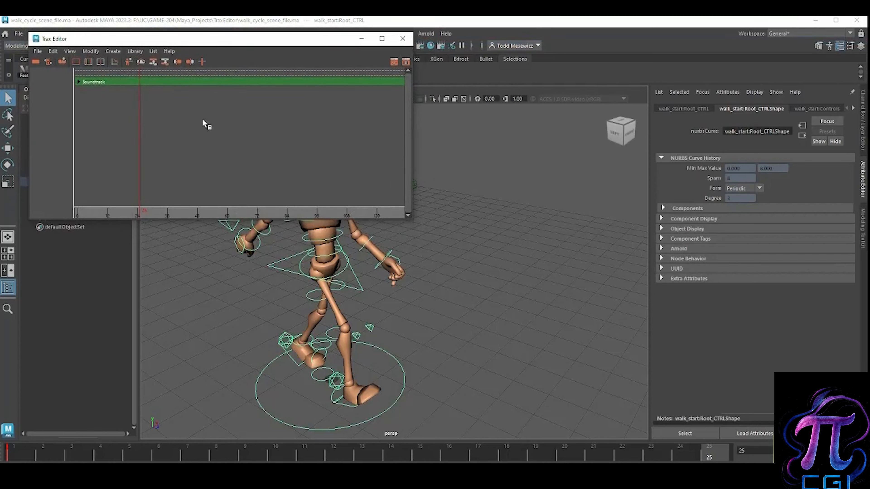
# Step: Open the character set creation options and set the name to Goon Character
pyautogui.click(113, 51)
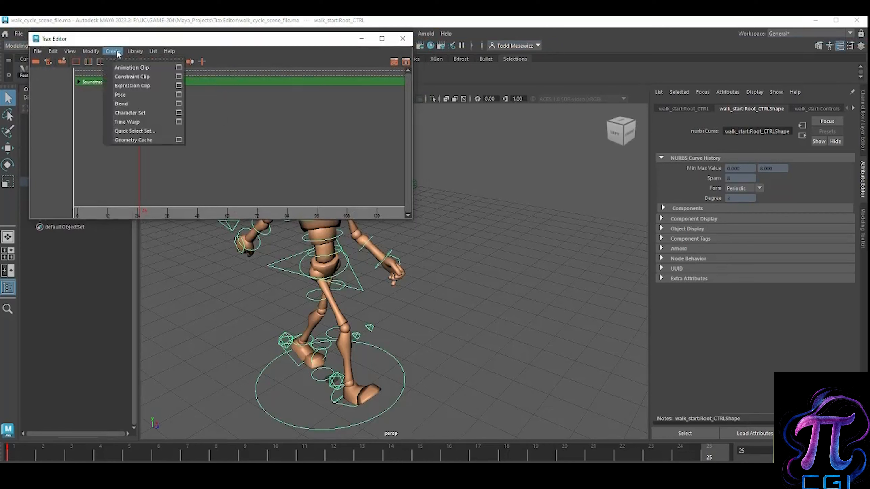
pyautogui.click(179, 115)
pyautogui.moveTo(562, 175); pyautogui.dragTo(574, 90)
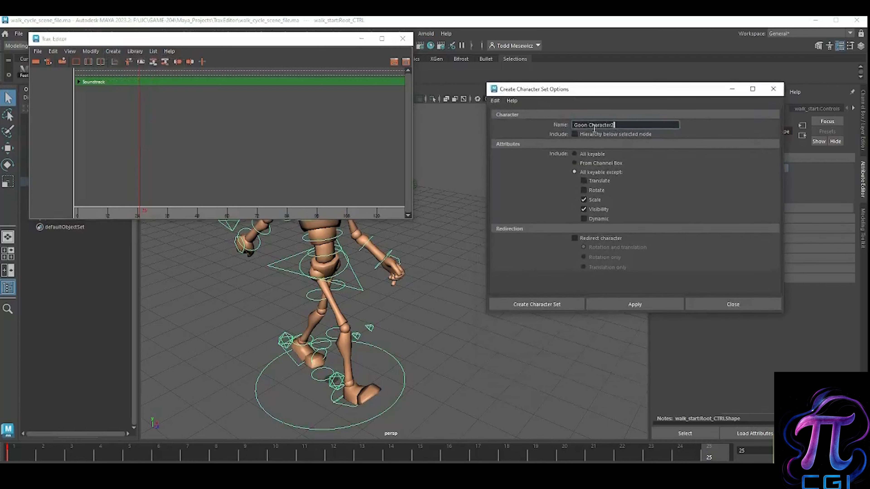
pyautogui.moveTo(298, 41); pyautogui.dragTo(388, 77)
pyautogui.moveTo(582, 91); pyautogui.dragTo(450, 104)
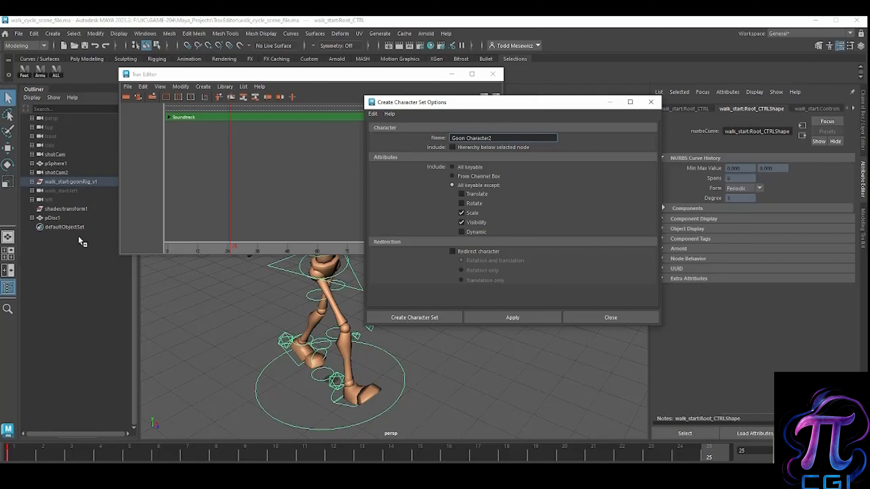
pyautogui.moveTo(472, 101); pyautogui.dragTo(475, 107)
pyautogui.moveTo(504, 143); pyautogui.dragTo(490, 146)
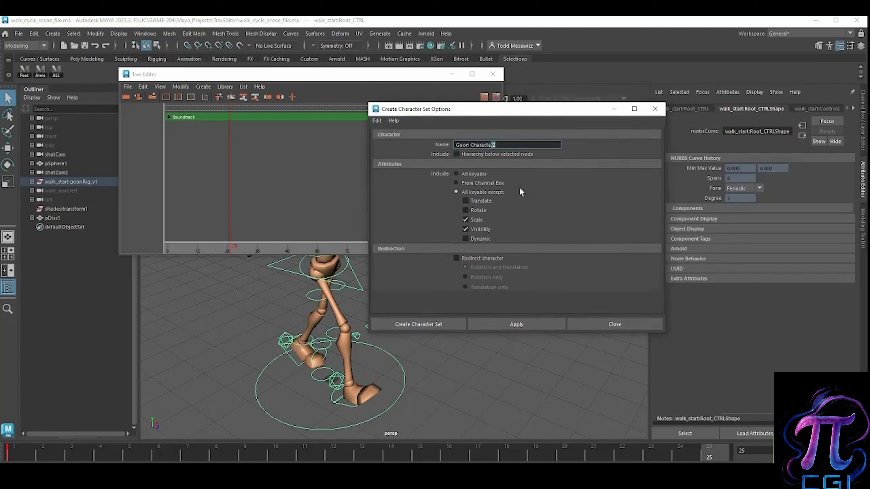
pyautogui.press('BackSpace')
pyautogui.moveTo(434, 110); pyautogui.dragTo(440, 109)
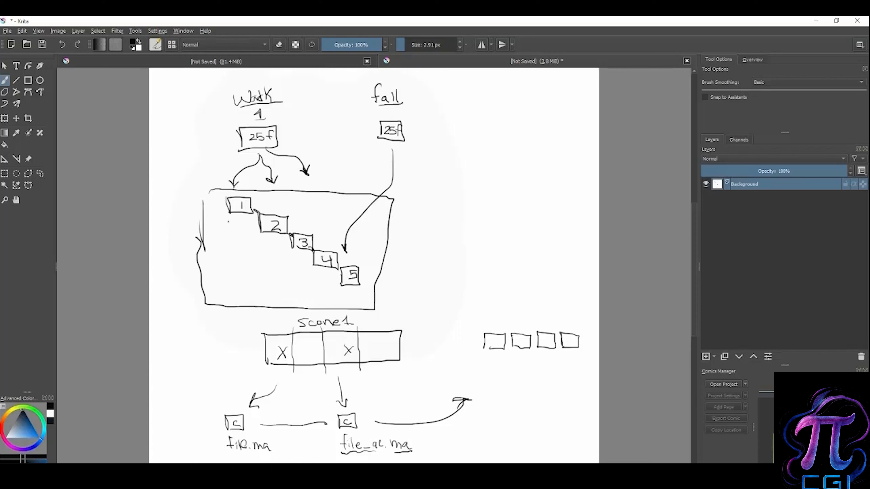
# Step: In Krita, draw an outer frame around the five numbered boxes and label it "character set" with an arrow pointing to it
pyautogui.moveTo(210, 193)
pyautogui.mouseDown()
pyautogui.moveTo(194, 305)
pyautogui.moveTo(344, 309)
pyautogui.moveTo(382, 279)
pyautogui.moveTo(394, 193)
pyautogui.moveTo(295, 182)
pyautogui.moveTo(205, 181)
pyautogui.moveTo(197, 261)
pyautogui.mouseUp()
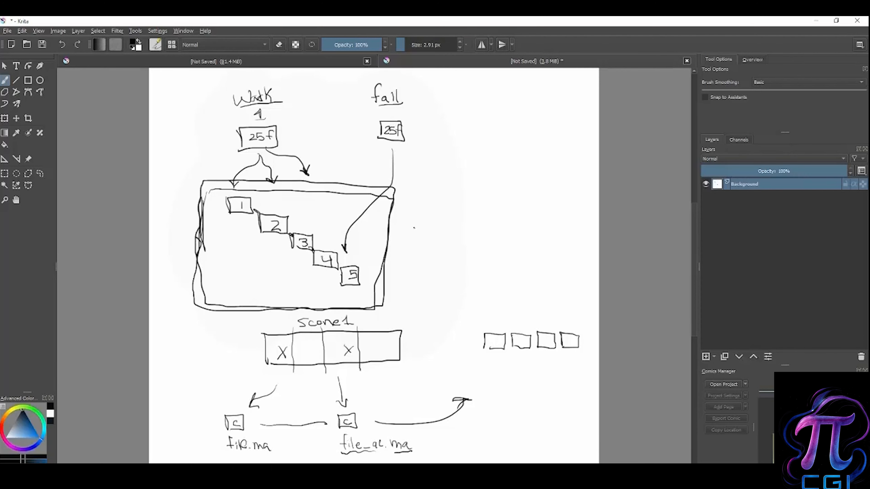
pyautogui.moveTo(422, 199); pyautogui.dragTo(391, 206)
pyautogui.moveTo(401, 194)
pyautogui.mouseDown()
pyautogui.moveTo(391, 206)
pyautogui.moveTo(401, 213)
pyautogui.moveTo(474, 195)
pyautogui.moveTo(489, 202)
pyautogui.mouseUp()
pyautogui.moveTo(497, 188)
pyautogui.mouseDown()
pyautogui.moveTo(497, 201)
pyautogui.moveTo(501, 193)
pyautogui.mouseUp()
pyautogui.moveTo(499, 195); pyautogui.dragTo(510, 199)
pyautogui.moveTo(517, 190)
pyautogui.mouseDown()
pyautogui.moveTo(516, 201)
pyautogui.moveTo(528, 188)
pyautogui.mouseUp()
pyautogui.moveTo(464, 205)
pyautogui.mouseDown()
pyautogui.moveTo(453, 216)
pyautogui.moveTo(483, 216)
pyautogui.mouseUp()
pyautogui.moveTo(476, 207); pyautogui.dragTo(493, 203)
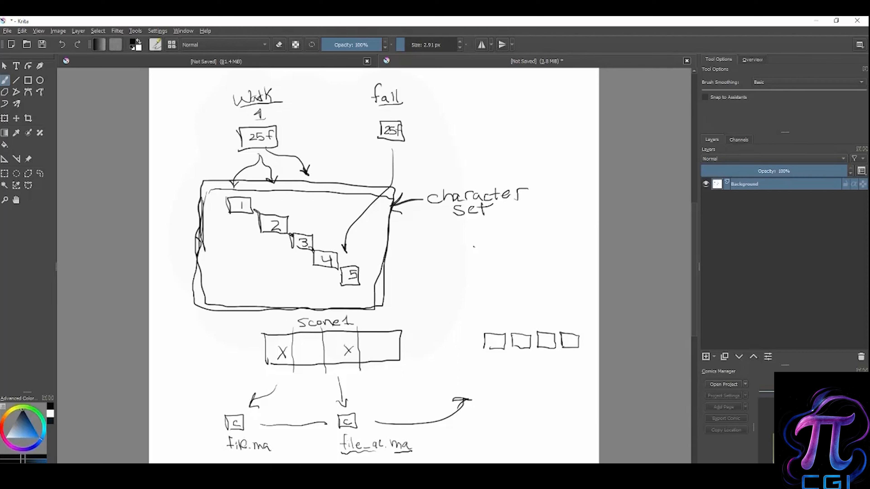
# Step: Write "(container)" beneath the "character set" label in the sketch
pyautogui.moveTo(443, 218)
pyautogui.mouseDown()
pyautogui.moveTo(444, 236)
pyautogui.moveTo(475, 227)
pyautogui.mouseUp()
pyautogui.moveTo(480, 222)
pyautogui.mouseDown()
pyautogui.moveTo(481, 232)
pyautogui.moveTo(486, 226)
pyautogui.mouseUp()
pyautogui.moveTo(487, 228)
pyautogui.mouseDown()
pyautogui.moveTo(483, 235)
pyautogui.moveTo(509, 233)
pyautogui.moveTo(531, 222)
pyautogui.moveTo(532, 232)
pyautogui.mouseUp()
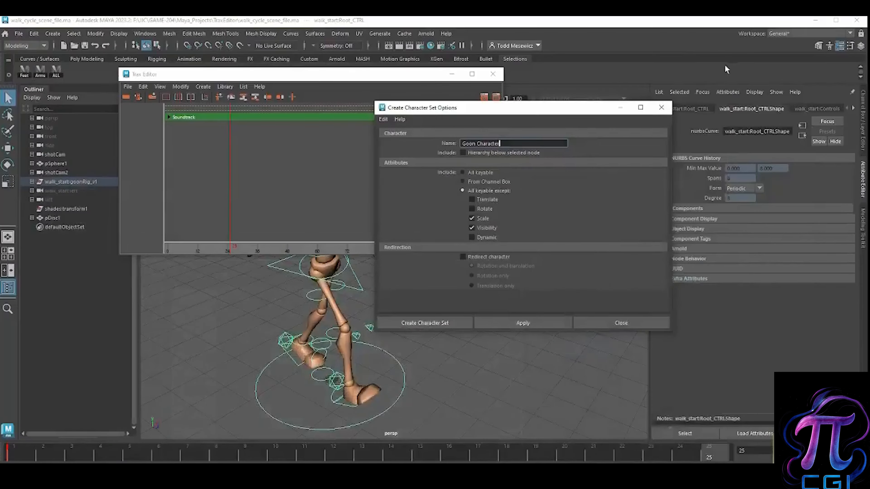
# Step: Switch back to Maya, create the Goon Character set, and expand and collapse its attribute list in the Outliner
pyautogui.moveTo(503, 109); pyautogui.dragTo(461, 110)
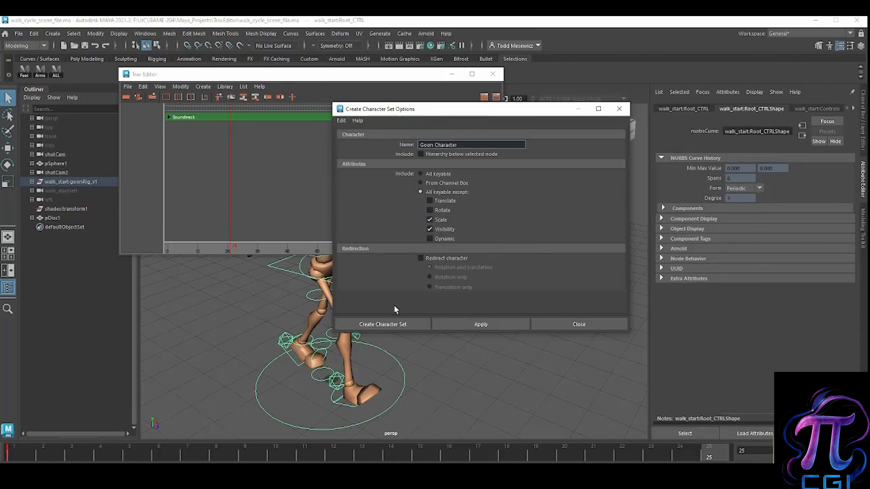
pyautogui.click(401, 326)
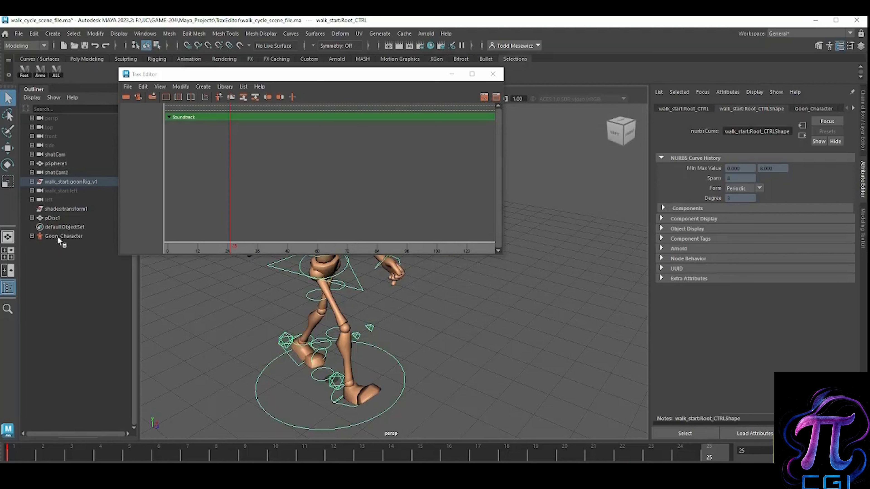
pyautogui.click(32, 235)
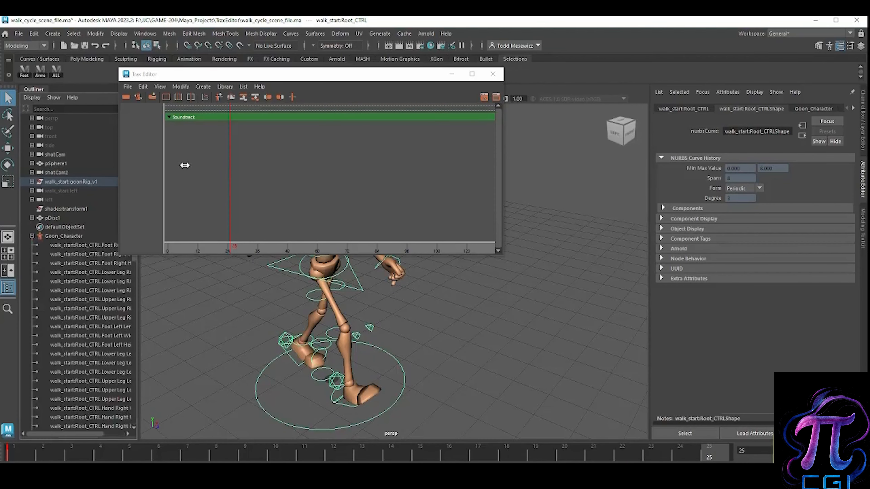
pyautogui.moveTo(231, 79); pyautogui.dragTo(346, 70)
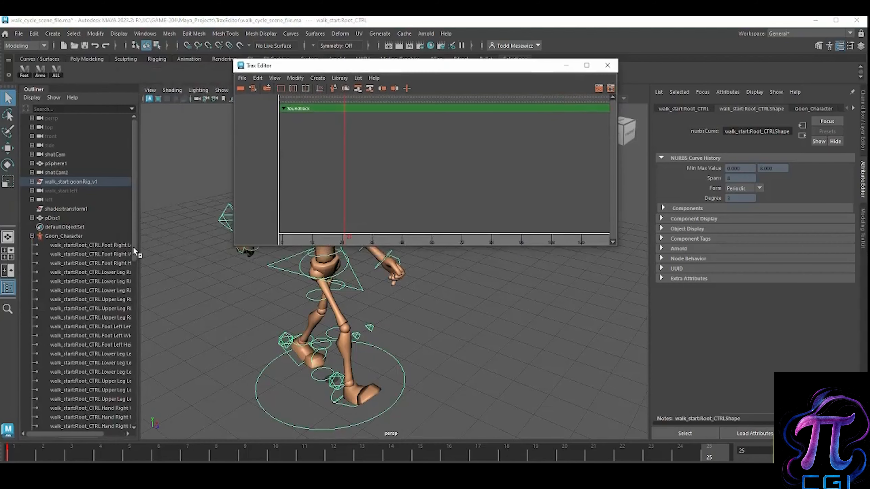
pyautogui.click(32, 236)
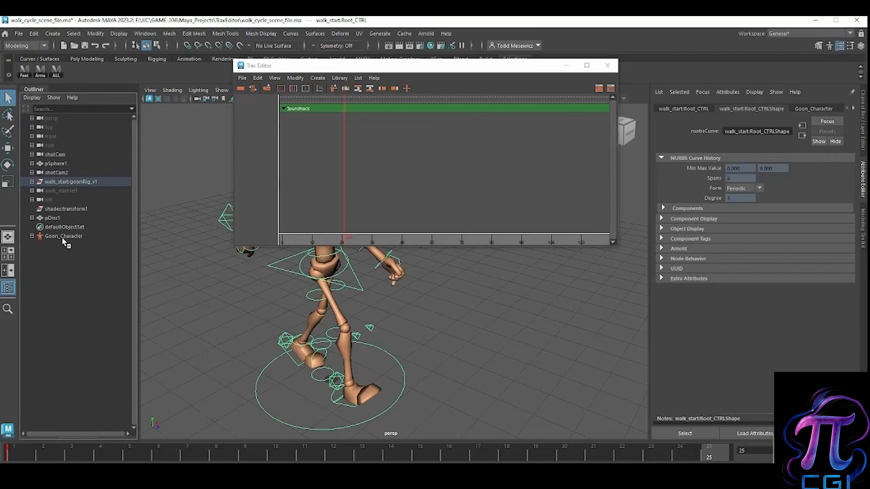
# Step: Move the Trax Editor aside, clear the selection and reselect the rig's Root_CTRL circle
pyautogui.moveTo(310, 66); pyautogui.dragTo(262, 89)
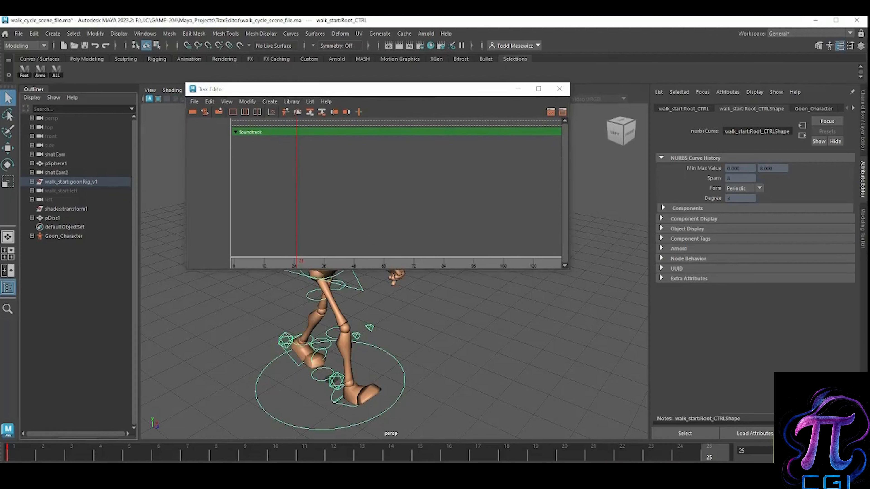
pyautogui.moveTo(331, 88); pyautogui.dragTo(297, 87)
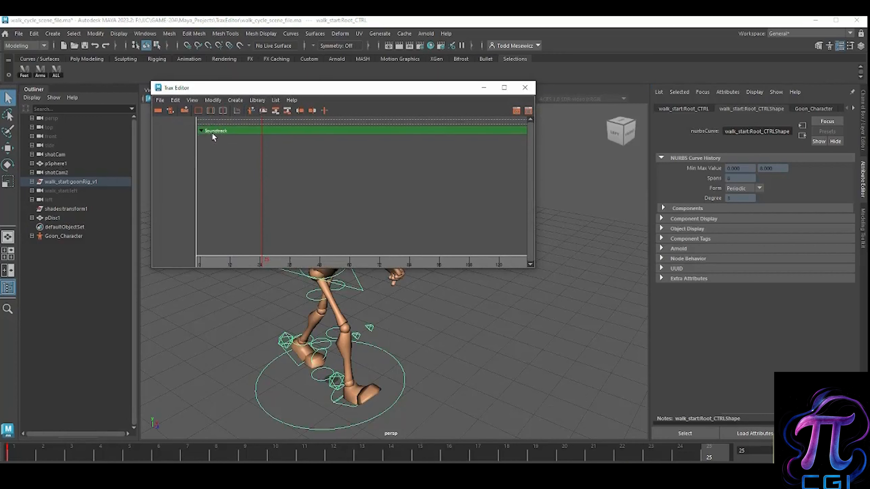
pyautogui.moveTo(266, 89); pyautogui.dragTo(211, 77)
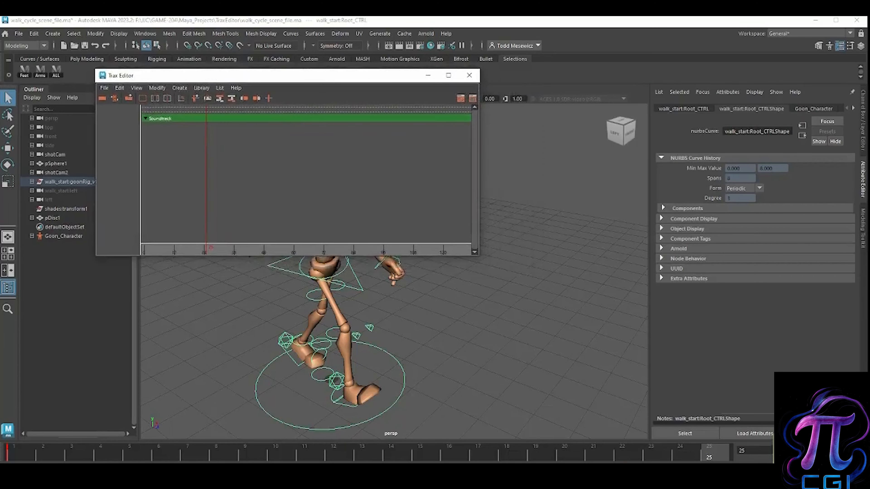
pyautogui.click(64, 236)
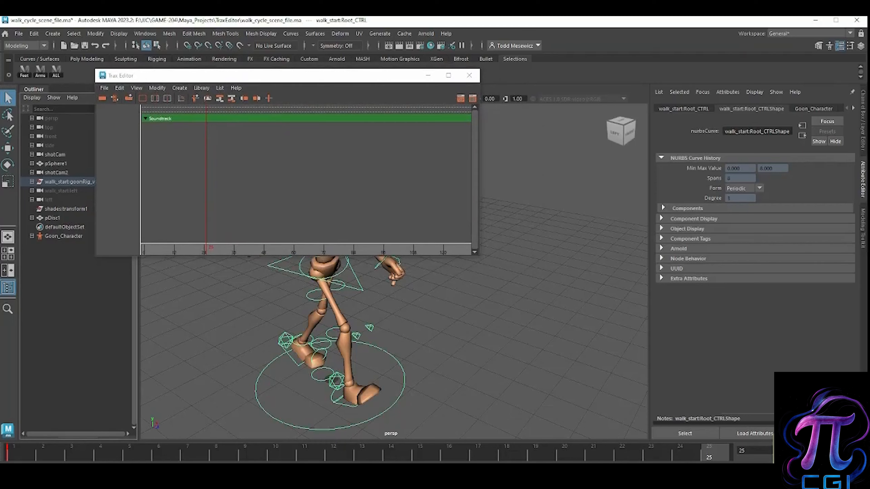
pyautogui.click(240, 364)
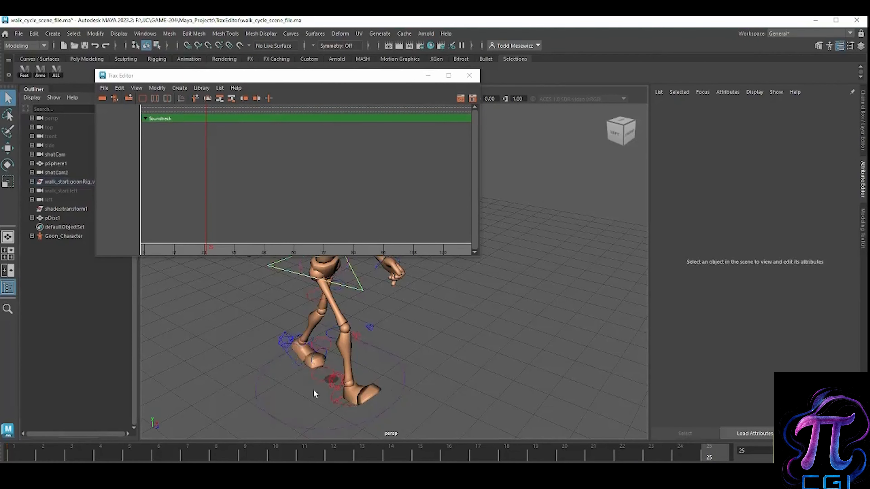
pyautogui.click(407, 374)
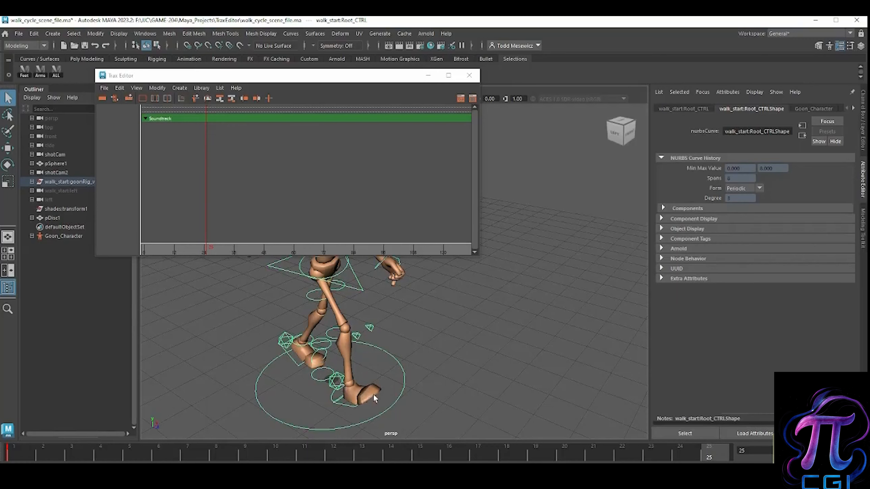
# Step: Create an animation clip named walk for the selected rig, using the animation curve time range
pyautogui.moveTo(298, 76); pyautogui.dragTo(270, 62)
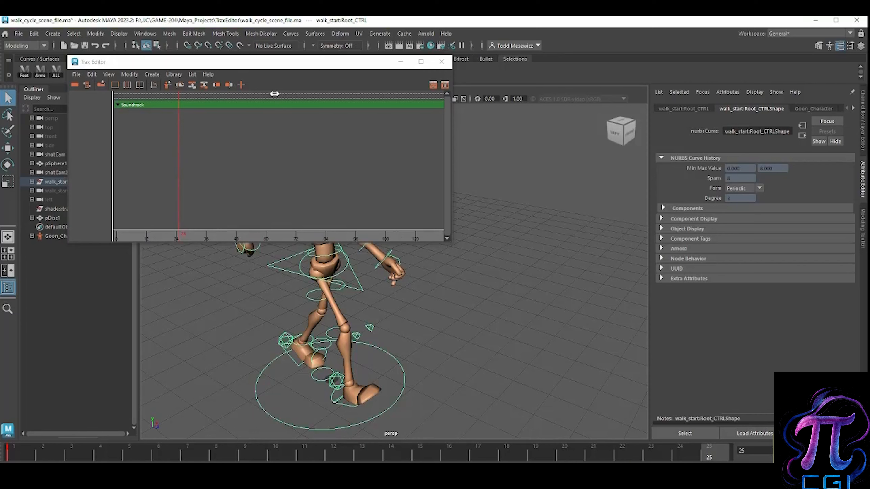
pyautogui.moveTo(216, 65); pyautogui.dragTo(217, 69)
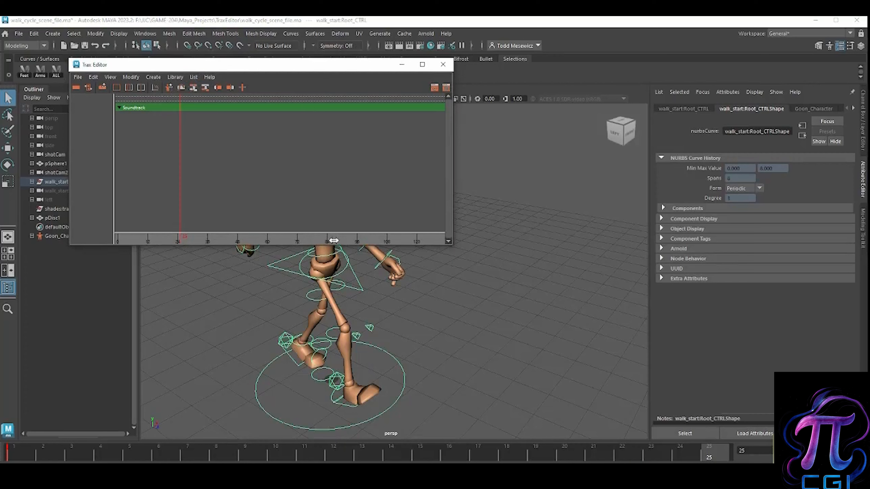
pyautogui.click(153, 78)
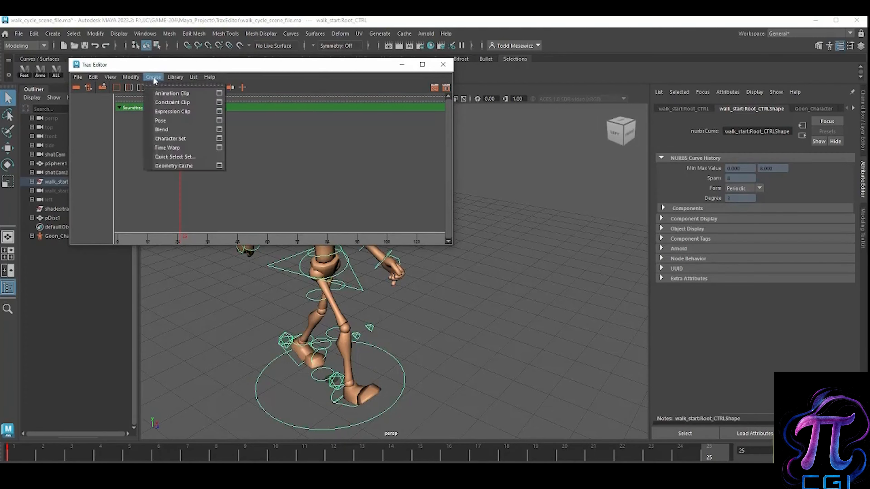
pyautogui.click(219, 93)
pyautogui.moveTo(380, 112); pyautogui.dragTo(333, 117)
pyautogui.doubleClick(411, 142)
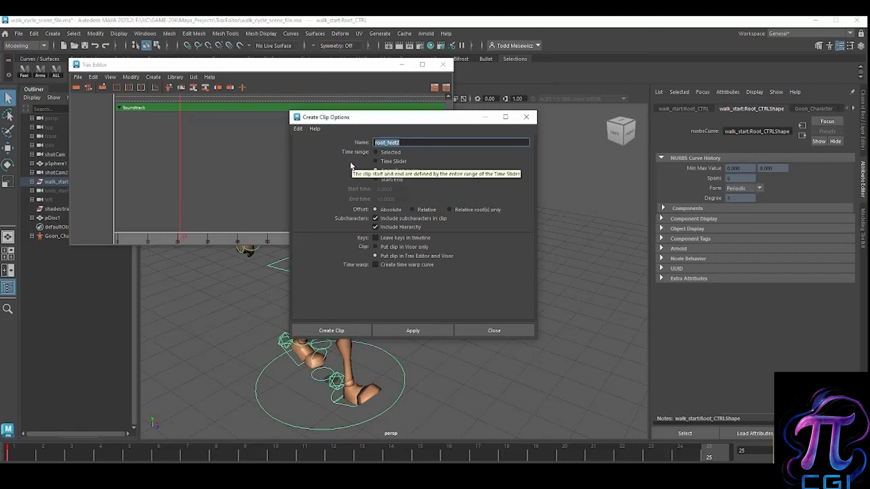
pyautogui.write('walk')
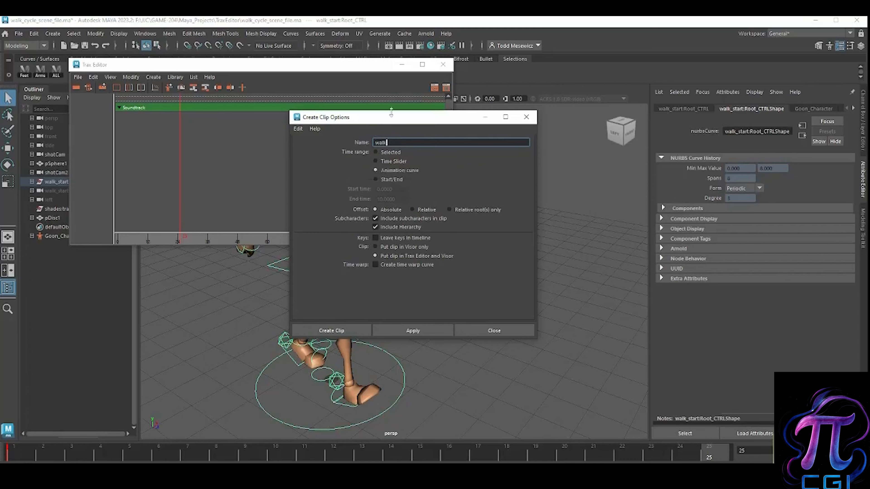
pyautogui.moveTo(399, 117); pyautogui.dragTo(387, 112)
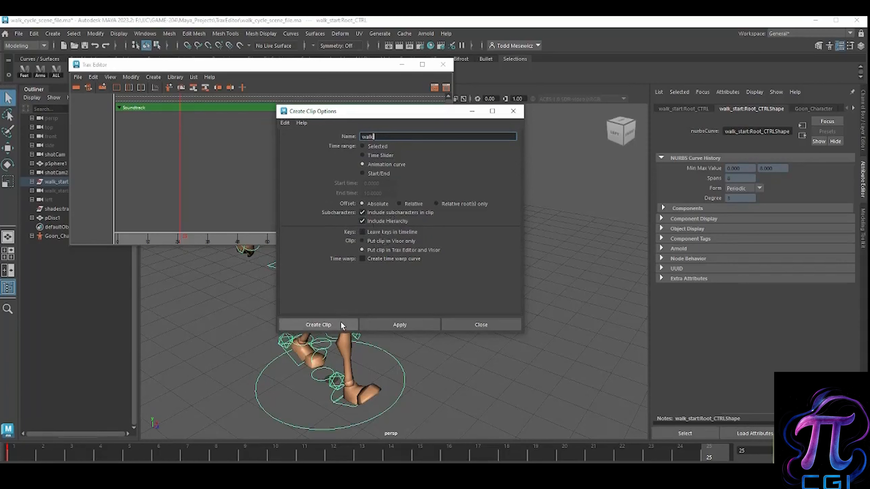
pyautogui.click(324, 329)
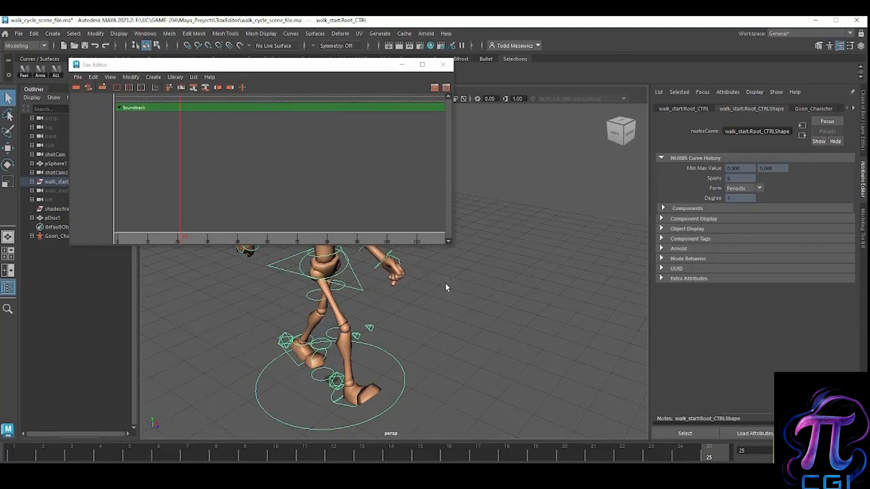
# Step: Reposition the Trax Editor and load the selected rig's Goon_Character track into it
pyautogui.moveTo(327, 70); pyautogui.dragTo(385, 74)
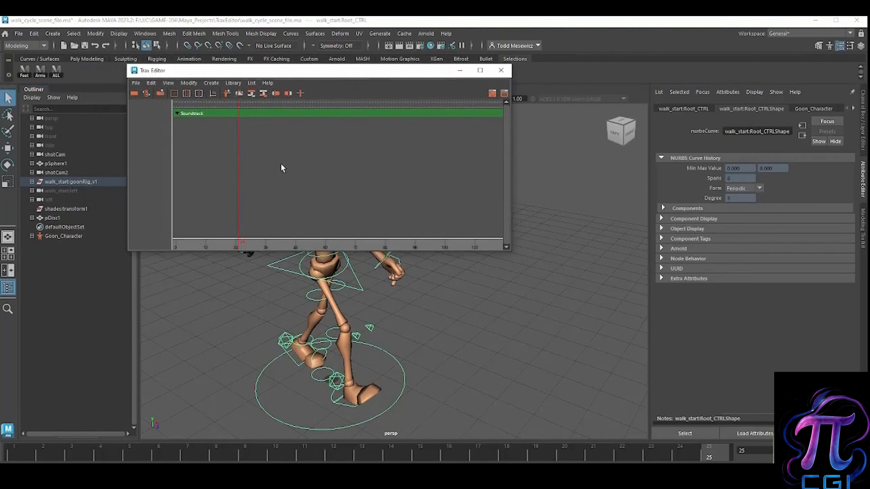
pyautogui.click(227, 94)
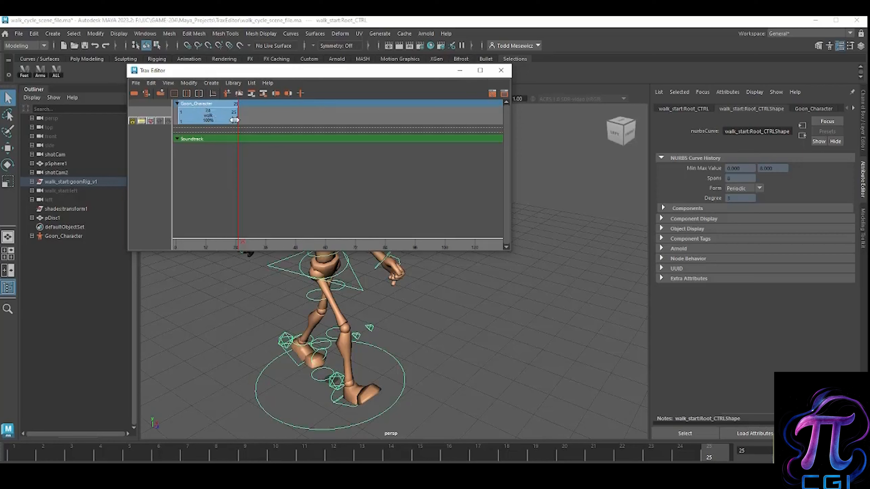
# Step: Open the Visor from the Trax Editor, select the walkSource character clip, and move the Visor clear of the tracks
pyautogui.click(136, 84)
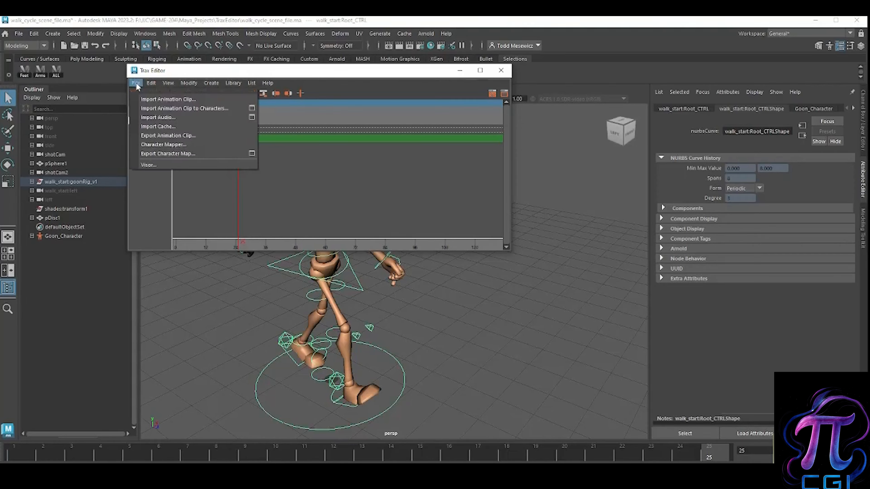
pyautogui.click(166, 166)
pyautogui.moveTo(223, 210); pyautogui.dragTo(443, 174)
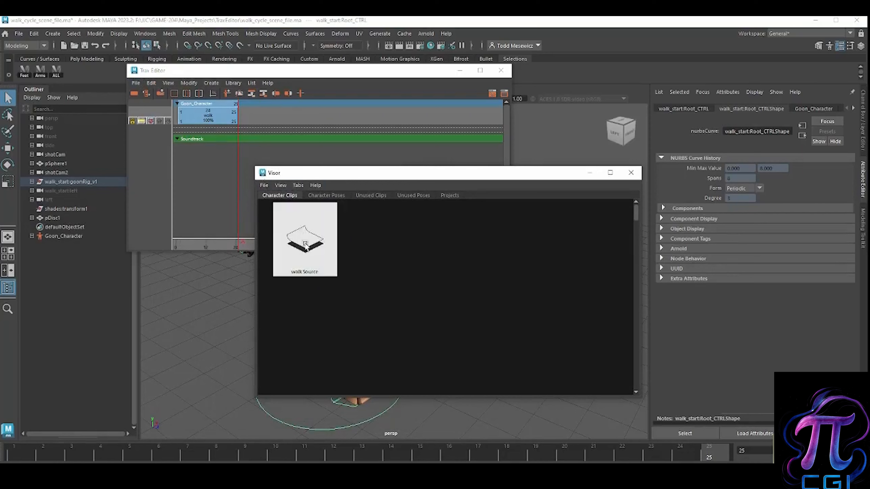
pyautogui.click(356, 252)
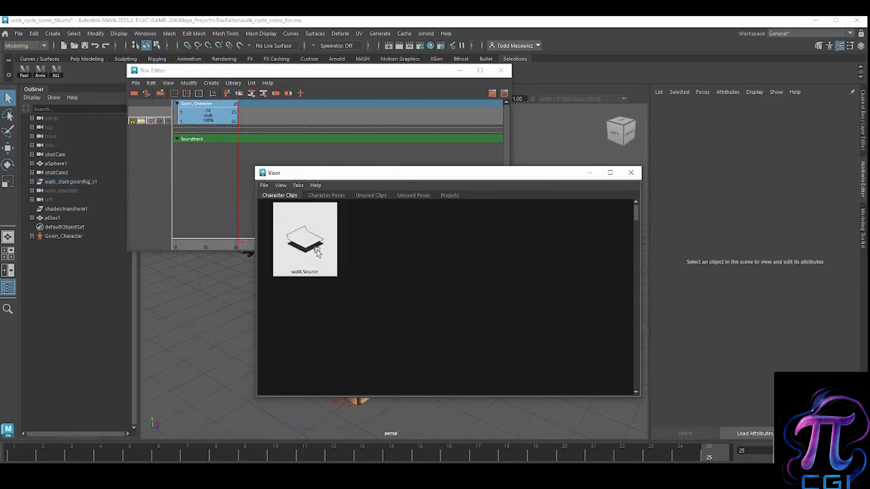
pyautogui.click(306, 245)
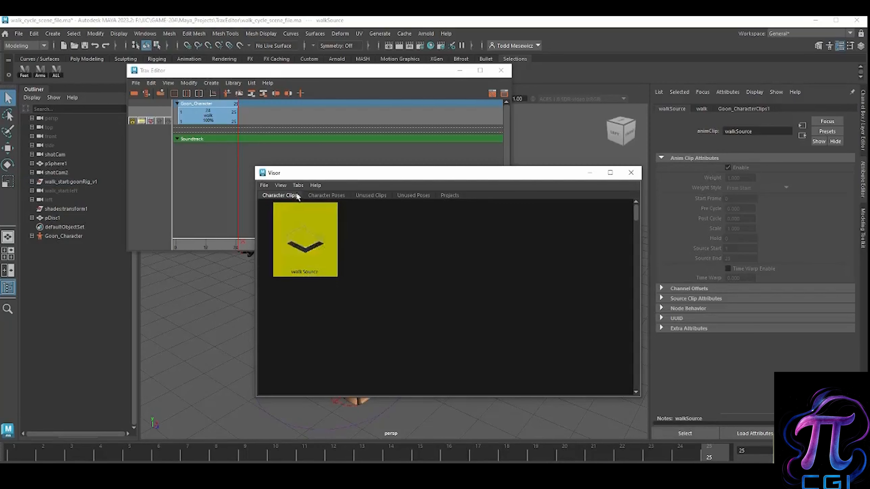
pyautogui.moveTo(339, 174); pyautogui.dragTo(333, 186)
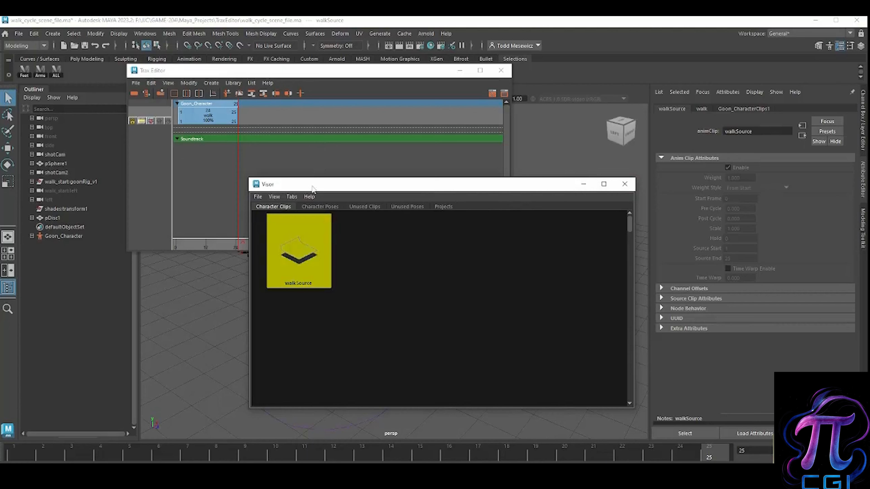
# Step: Place an instance of the walk source clip at frame 31 on the Goon_Character track, close the Visor, and delete that instance
pyautogui.moveTo(289, 256); pyautogui.dragTo(254, 120, button='middle')
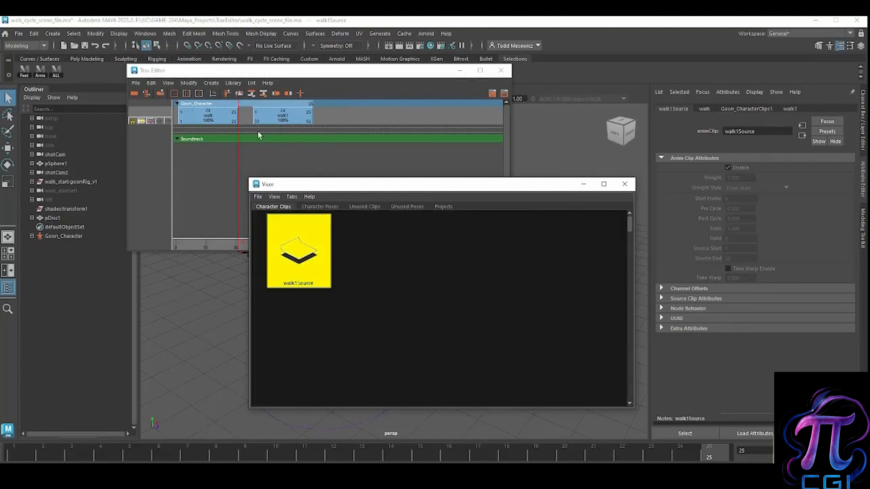
pyautogui.click(624, 185)
pyautogui.click(266, 119)
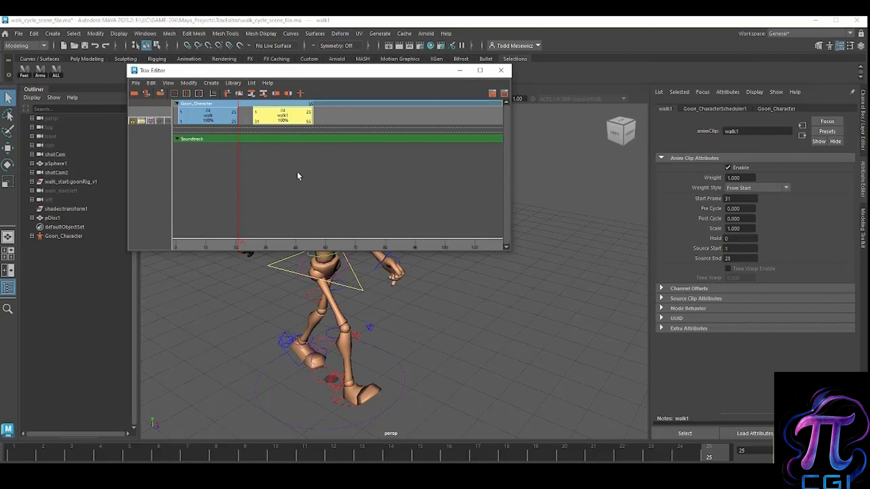
pyautogui.press('Delete')
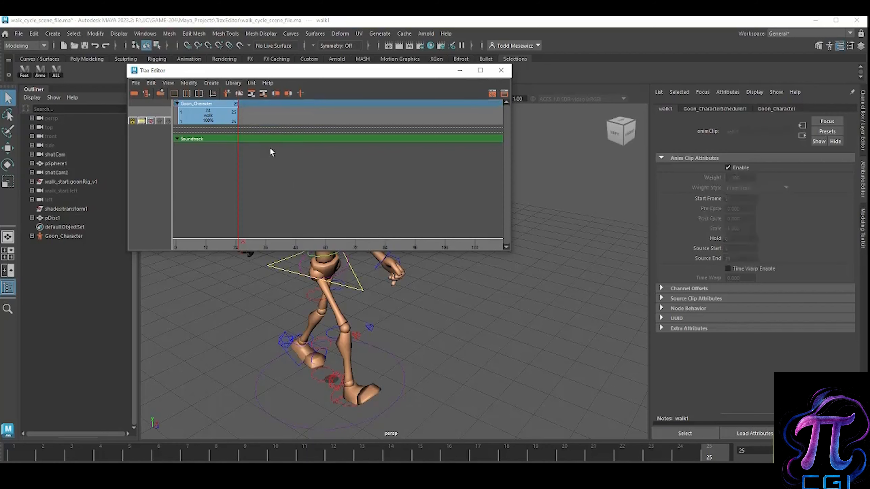
# Step: Paste three copies of the walk clip end to end, starting at frames 25, 49 and 73
pyautogui.click(216, 119)
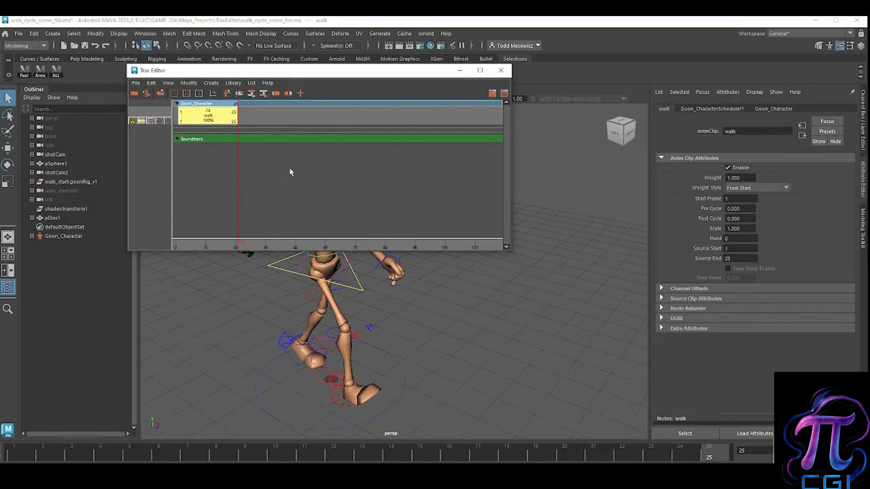
pyautogui.hotkey('ctrl', 'v')
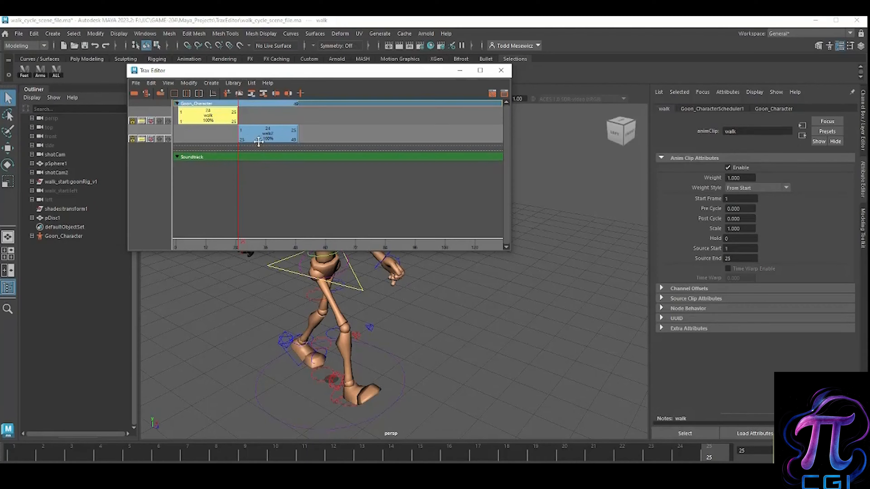
pyautogui.click(254, 136)
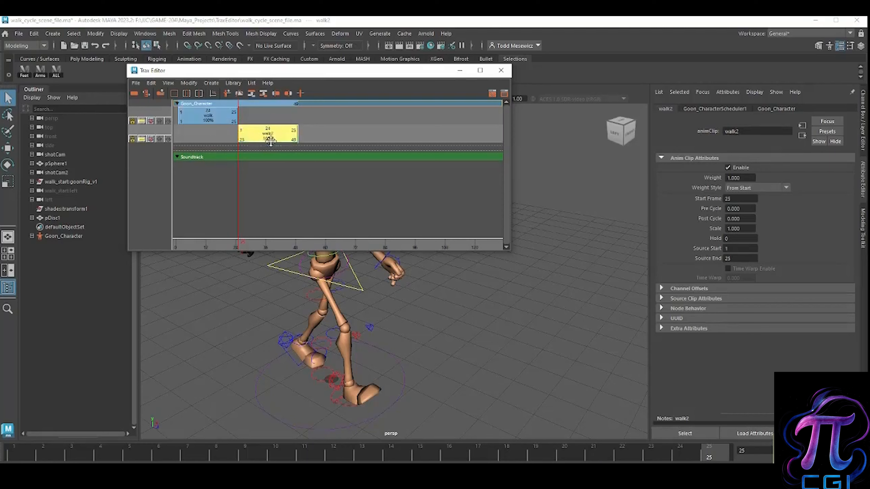
pyautogui.hotkey('ctrl', 'v')
pyautogui.moveTo(268, 152); pyautogui.dragTo(327, 151)
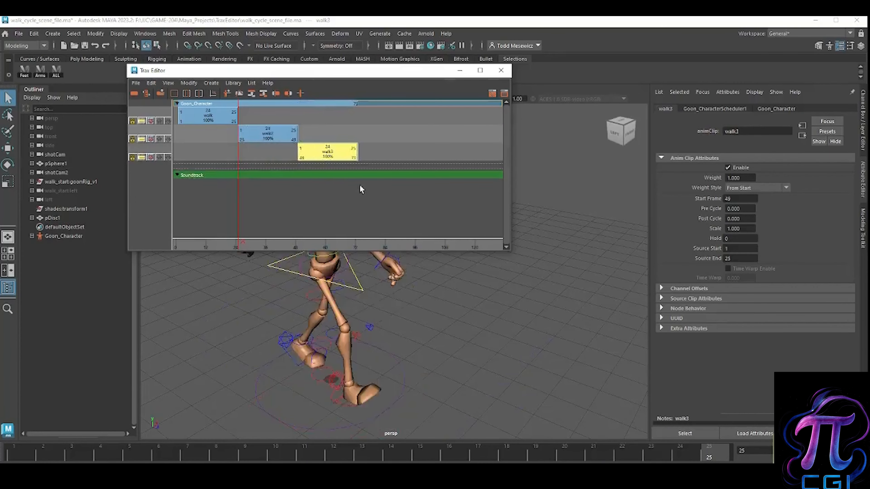
pyautogui.hotkey('ctrl', 'v')
pyautogui.moveTo(281, 171); pyautogui.dragTo(400, 170)
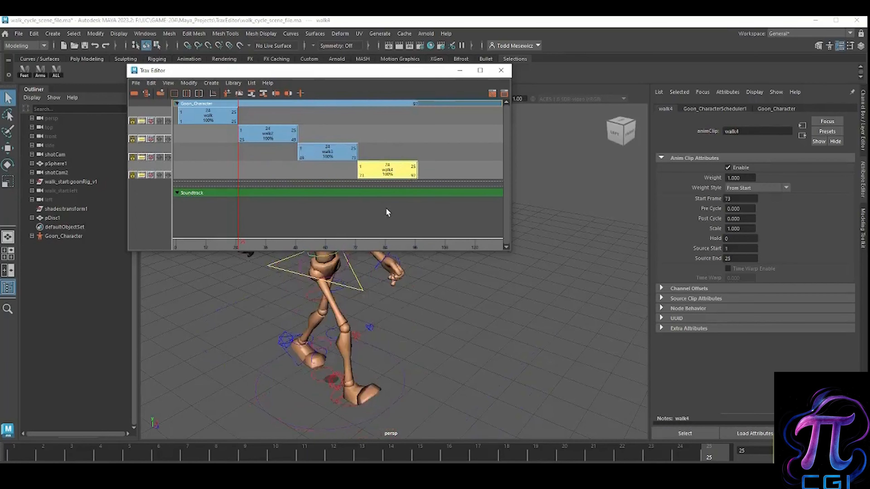
# Step: Move the Trax Editor off the character and scrub the walk animation from frame 1 to frame 25
pyautogui.moveTo(237, 173); pyautogui.dragTo(191, 176)
pyautogui.moveTo(253, 71); pyautogui.dragTo(541, 58)
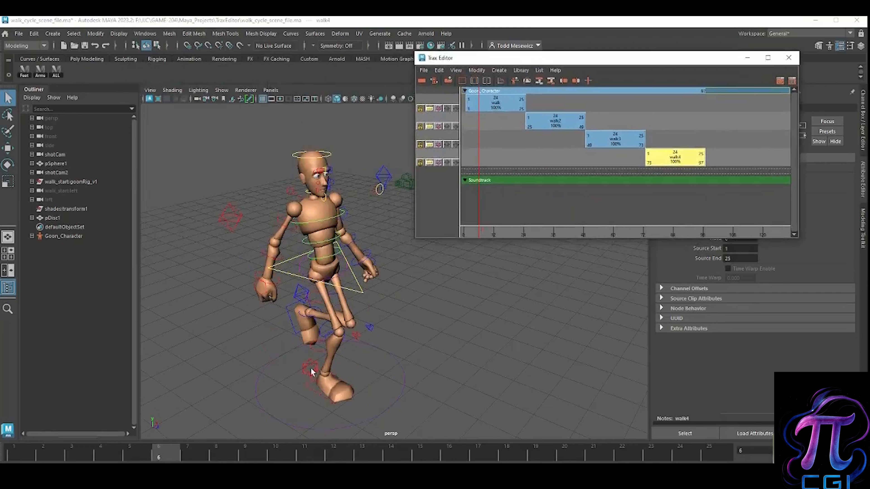
pyautogui.moveTo(164, 459); pyautogui.dragTo(14, 459)
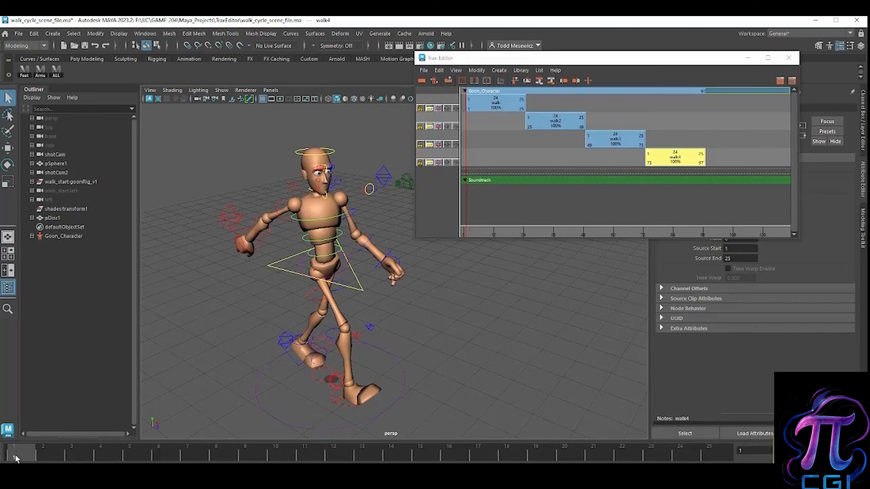
pyautogui.moveTo(15, 458); pyautogui.dragTo(710, 460)
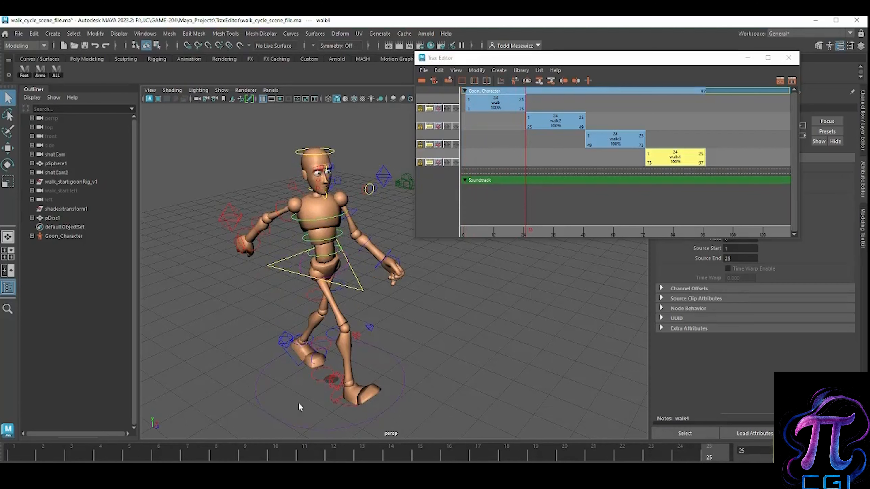
# Step: Select the right foot's IK control and return to frame 1 to compare the foot poses
pyautogui.click(308, 409)
pyautogui.click(335, 382)
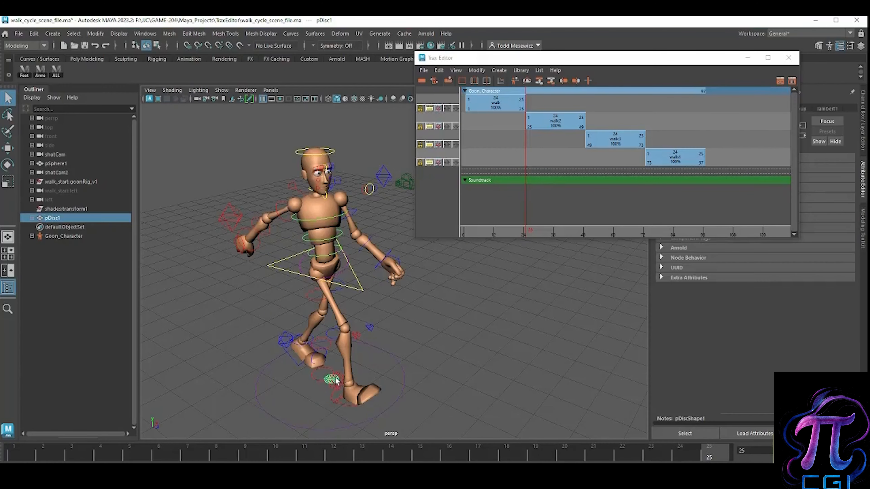
pyautogui.click(337, 381)
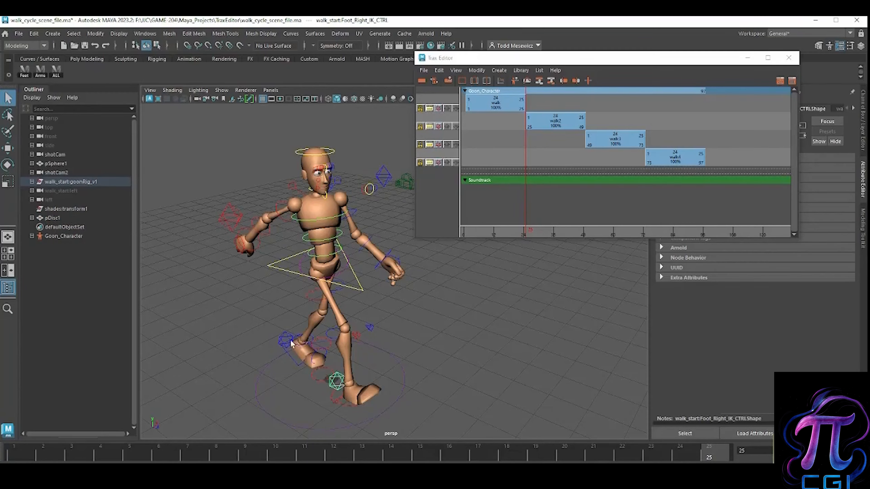
pyautogui.click(14, 453)
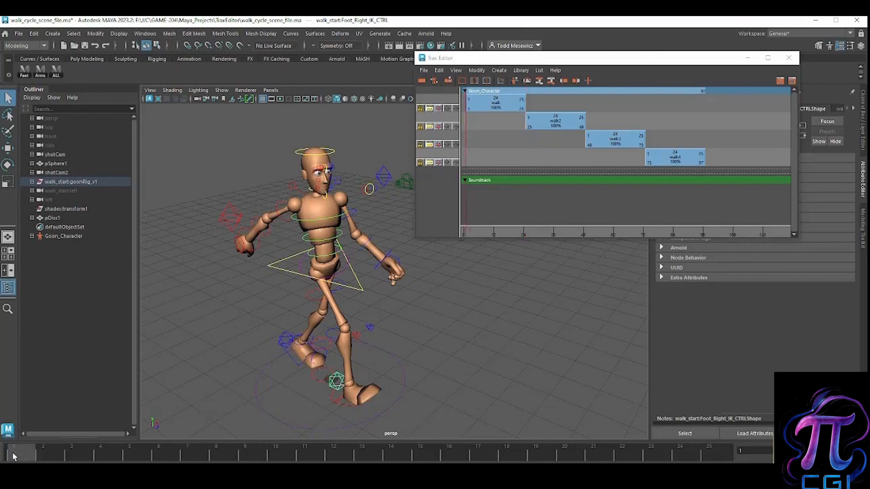
# Step: Dock the Trax Editor above the perspective viewport, go to frame 4, and fit the whole character in view
pyautogui.moveTo(618, 64); pyautogui.dragTo(614, 89)
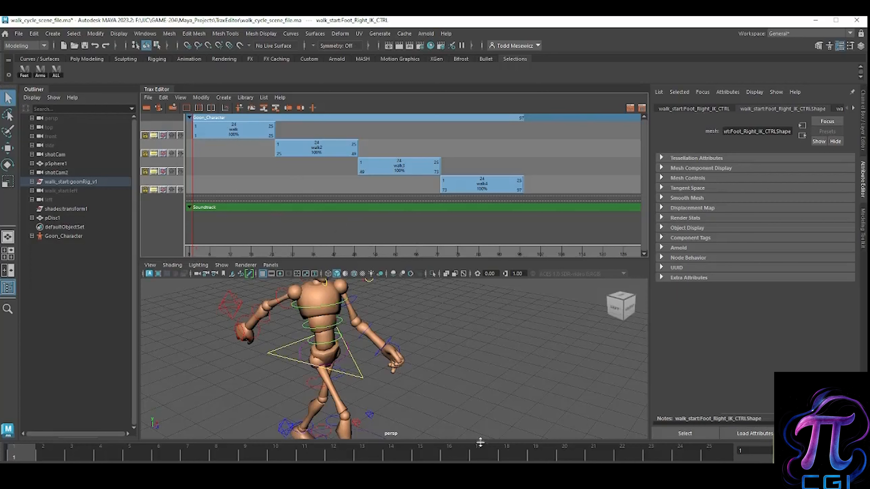
pyautogui.moveTo(186, 444); pyautogui.dragTo(103, 457)
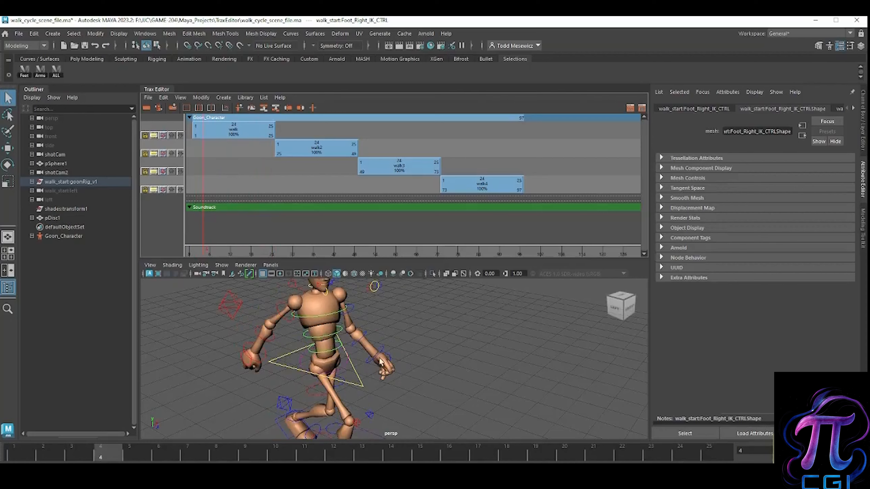
pyautogui.scroll(-5, 336, 367)
pyautogui.keyDown('alt'); pyautogui.moveTo(336, 367); pyautogui.dragTo(352, 353, button='middle'); pyautogui.keyUp('alt')
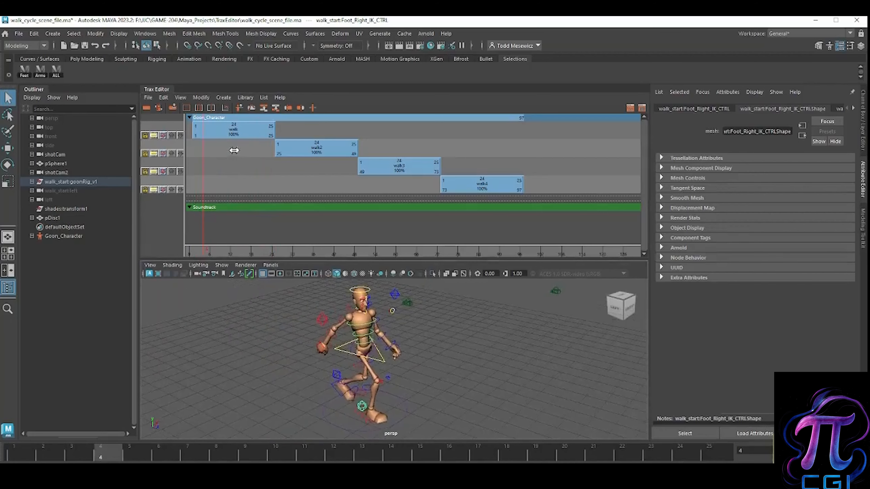
# Step: Activate the keys of the first walk clip and scrub to frame 10
pyautogui.click(231, 135)
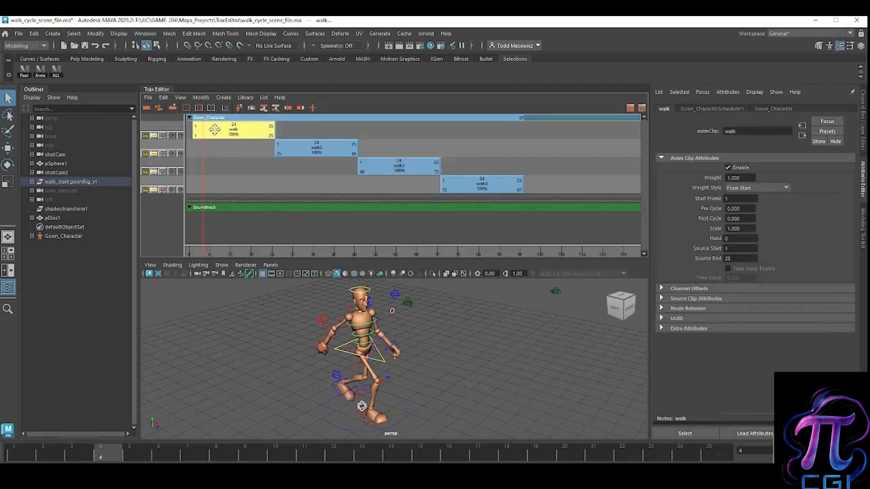
pyautogui.rightClick(217, 133)
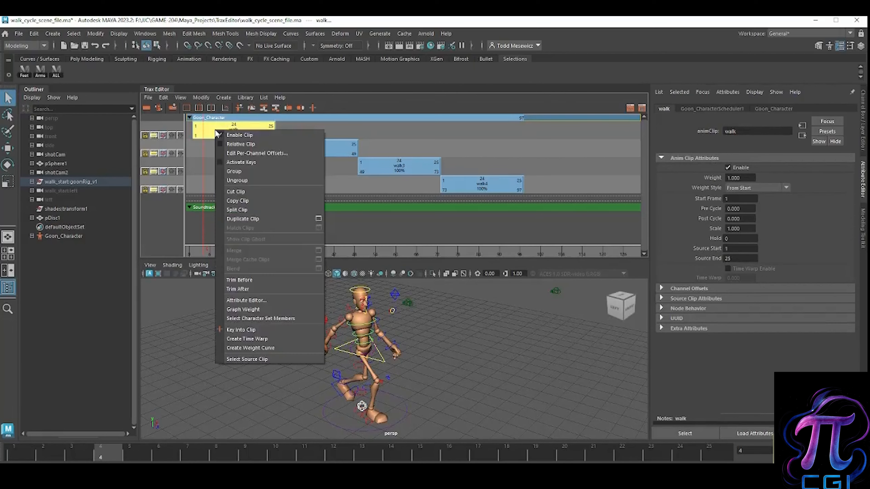
pyautogui.click(222, 163)
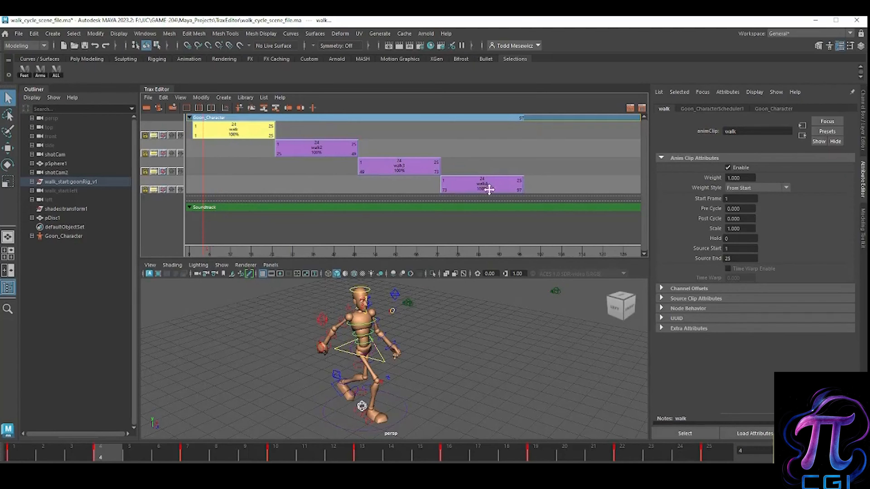
pyautogui.moveTo(114, 453)
pyautogui.mouseDown()
pyautogui.moveTo(4, 457)
pyautogui.moveTo(714, 444)
pyautogui.moveTo(398, 460)
pyautogui.moveTo(107, 461)
pyautogui.mouseUp()
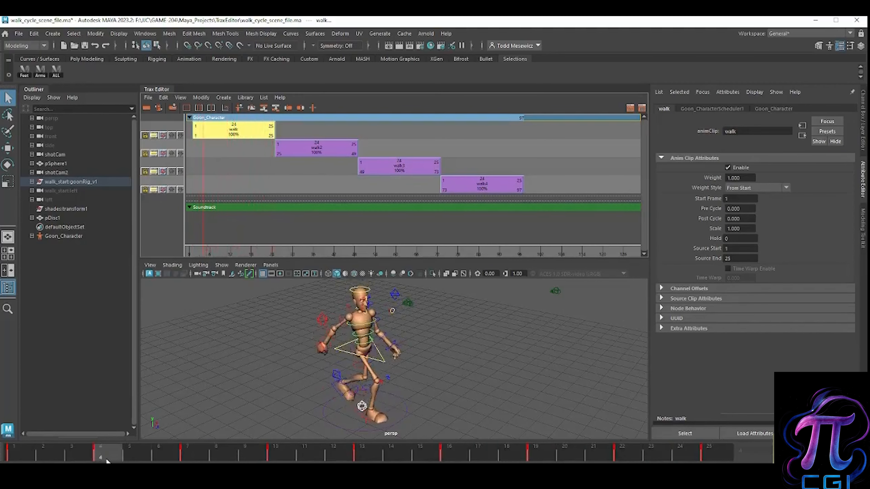
pyautogui.moveTo(103, 462); pyautogui.dragTo(275, 460)
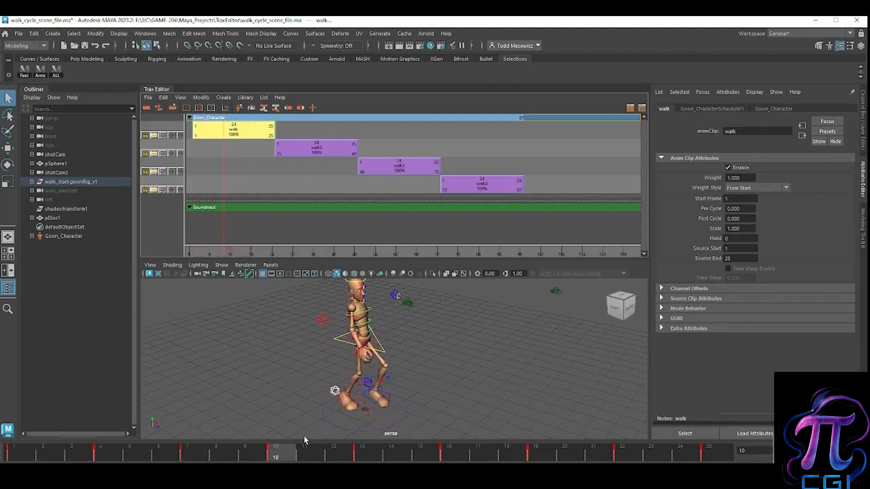
# Step: Deactivate the keys of the first walk clip
pyautogui.rightClick(234, 130)
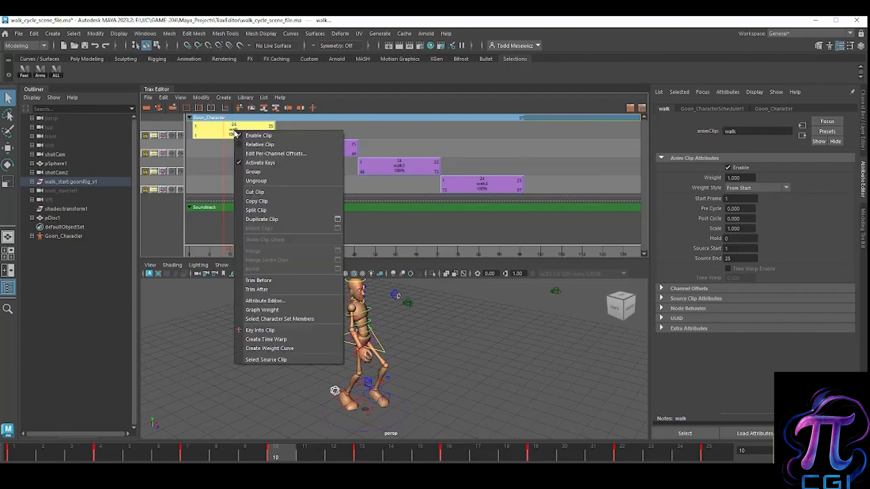
pyautogui.click(242, 163)
pyautogui.click(241, 161)
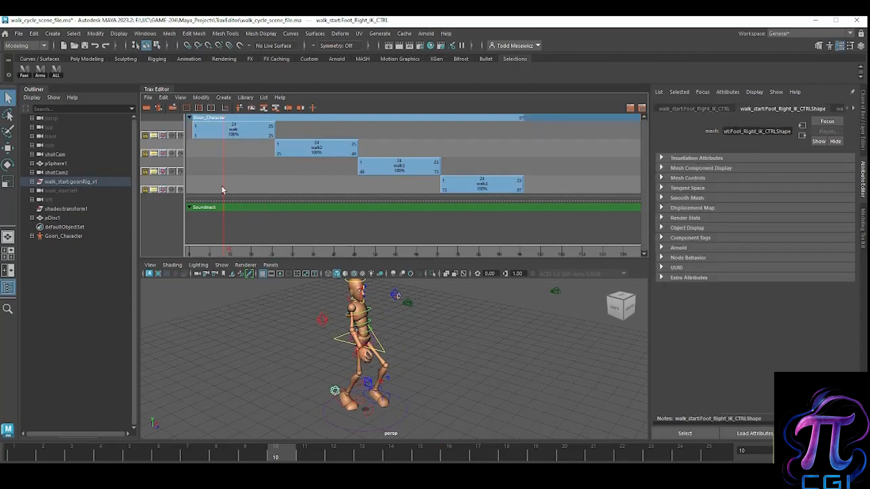
# Step: Scrub to frame 35 and activate the keys of the walk2 clip
pyautogui.moveTo(225, 185); pyautogui.dragTo(310, 175)
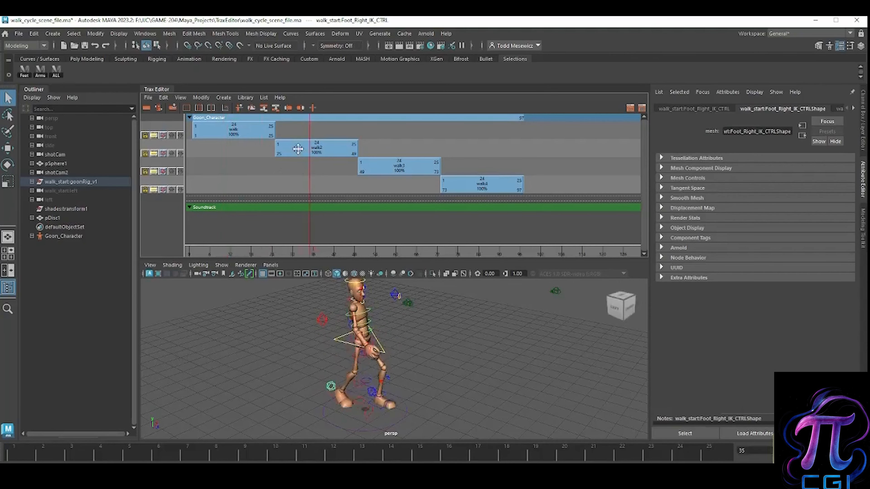
pyautogui.click(297, 148)
pyautogui.rightClick(298, 149)
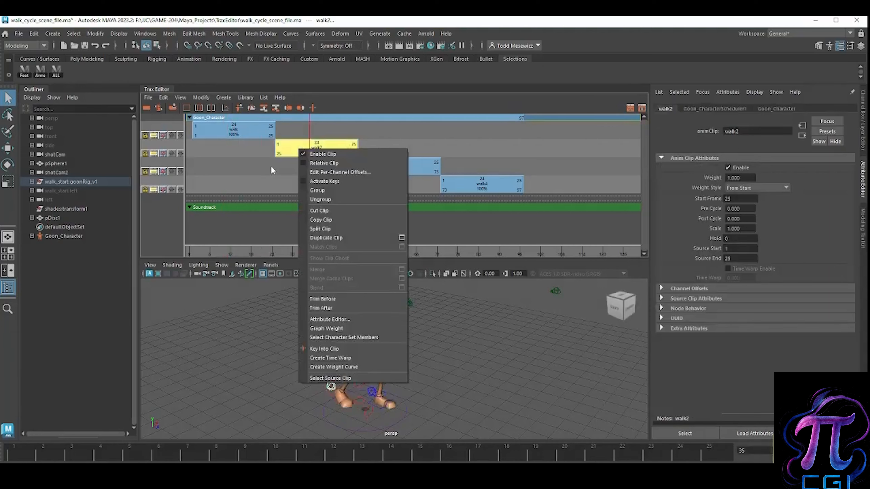
pyautogui.click(271, 167)
pyautogui.click(300, 150)
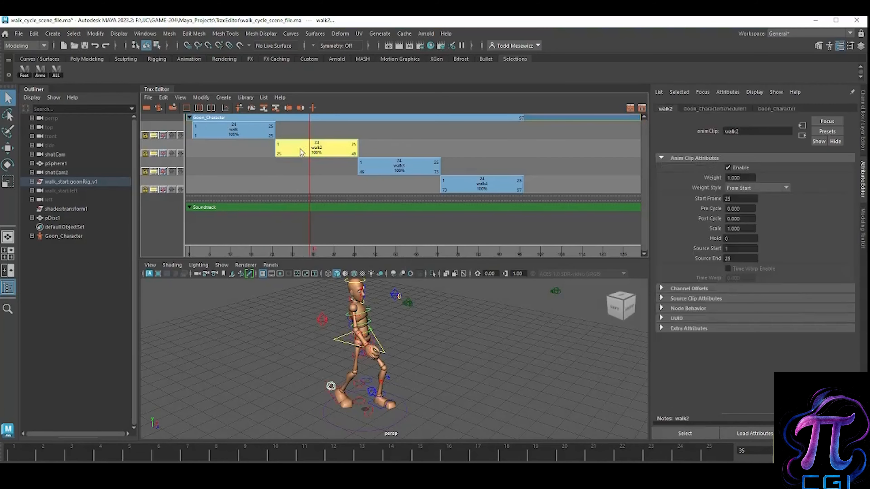
pyautogui.rightClick(301, 153)
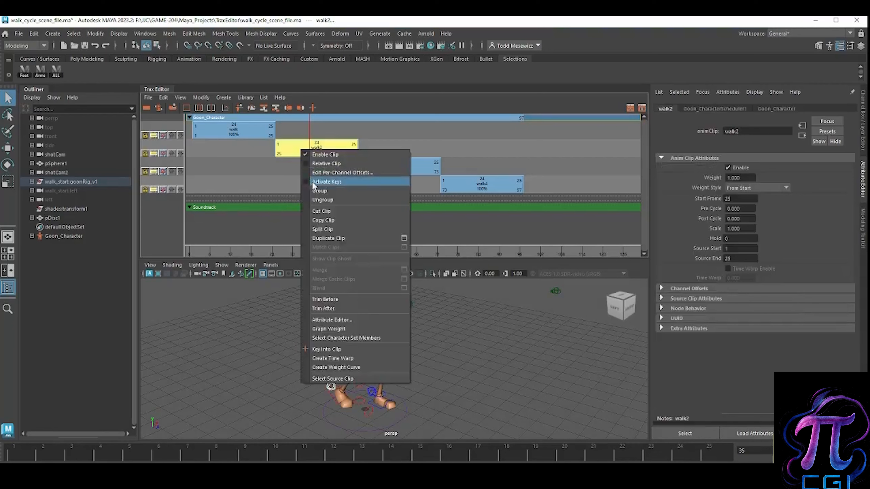
pyautogui.click(312, 181)
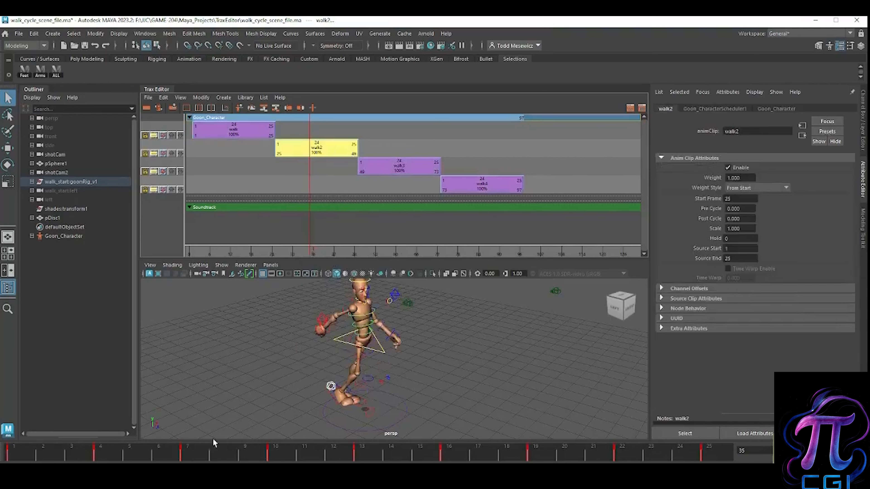
# Step: Rotate the neck FK control sideways at frame 14 so the head turns to face the camera
pyautogui.moveTo(60, 456); pyautogui.dragTo(296, 459)
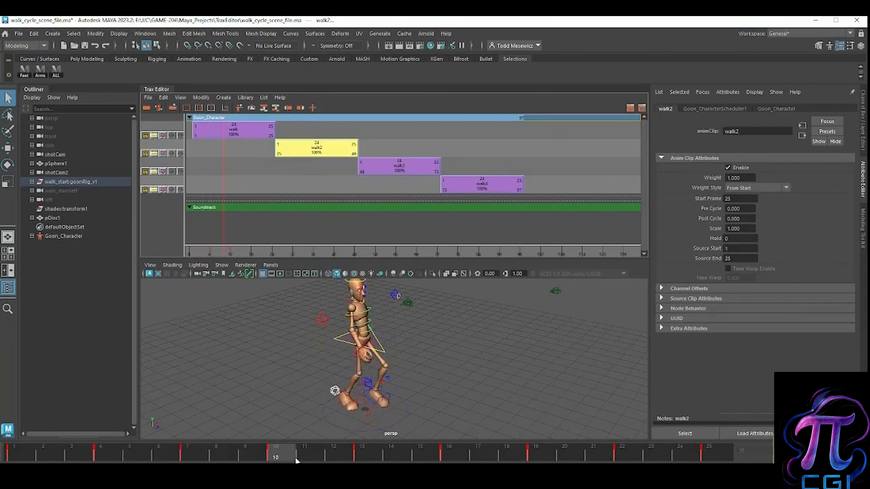
pyautogui.keyDown('alt'); pyautogui.moveTo(410, 327); pyautogui.dragTo(442, 343, button='right'); pyautogui.keyUp('alt')
pyautogui.keyDown('alt'); pyautogui.moveTo(441, 342); pyautogui.dragTo(504, 430, button='middle'); pyautogui.keyUp('alt')
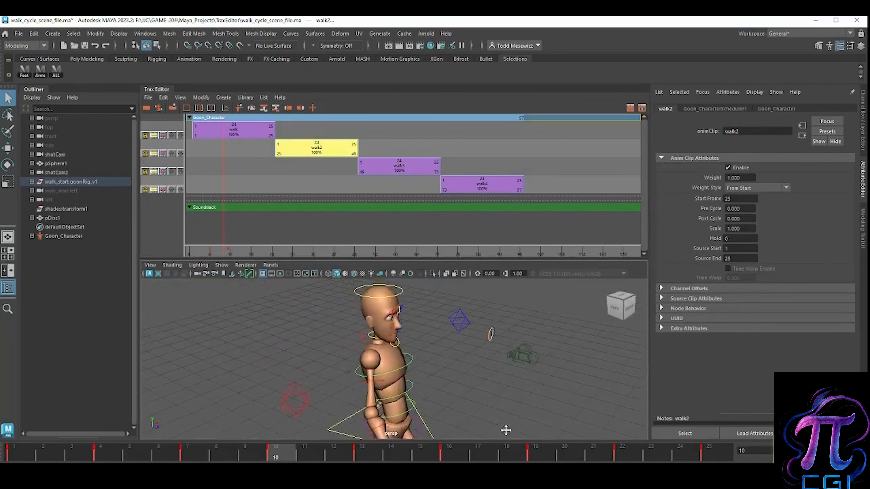
pyautogui.click(431, 366)
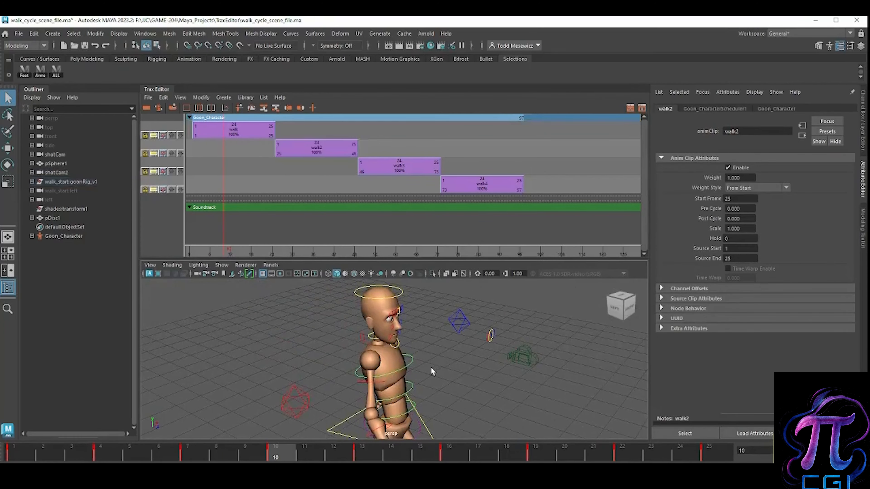
pyautogui.click(373, 342)
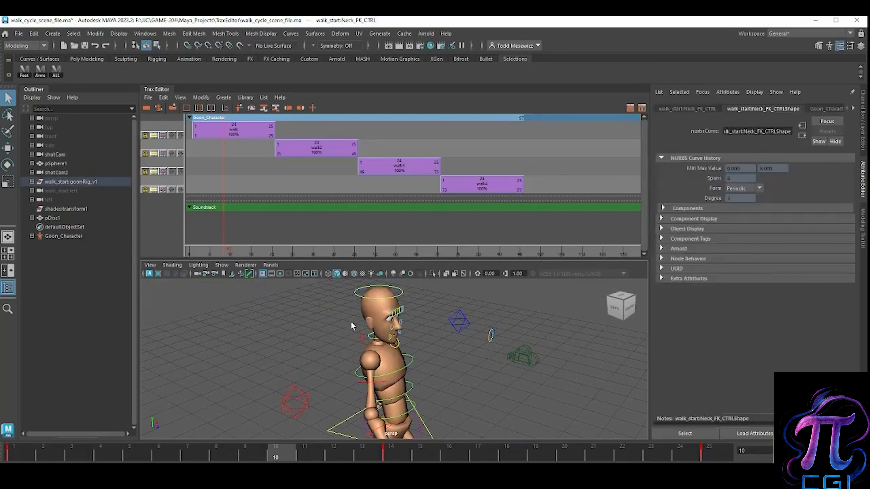
pyautogui.click(369, 344)
pyautogui.click(373, 342)
pyautogui.moveTo(289, 459); pyautogui.dragTo(392, 455)
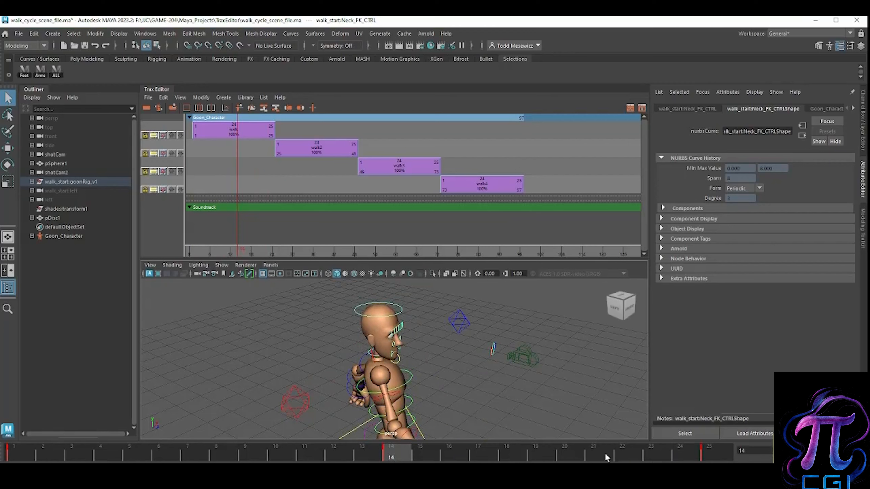
pyautogui.press('e')
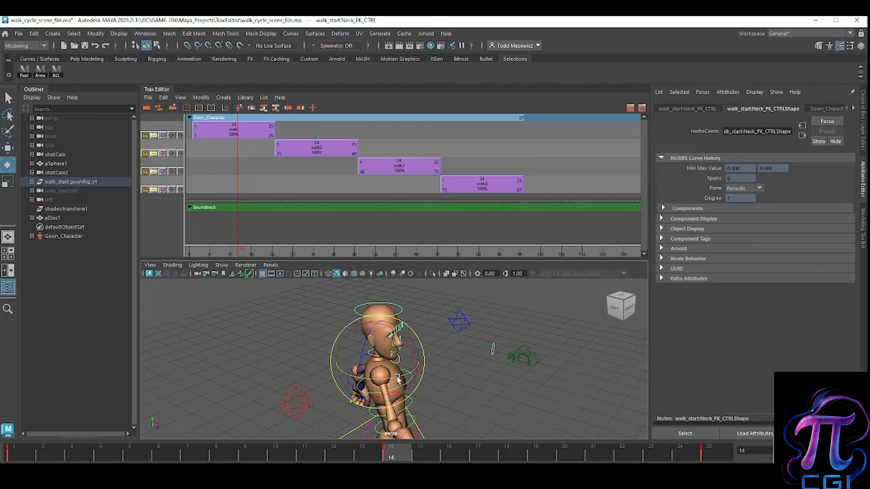
pyautogui.moveTo(404, 376); pyautogui.dragTo(359, 381)
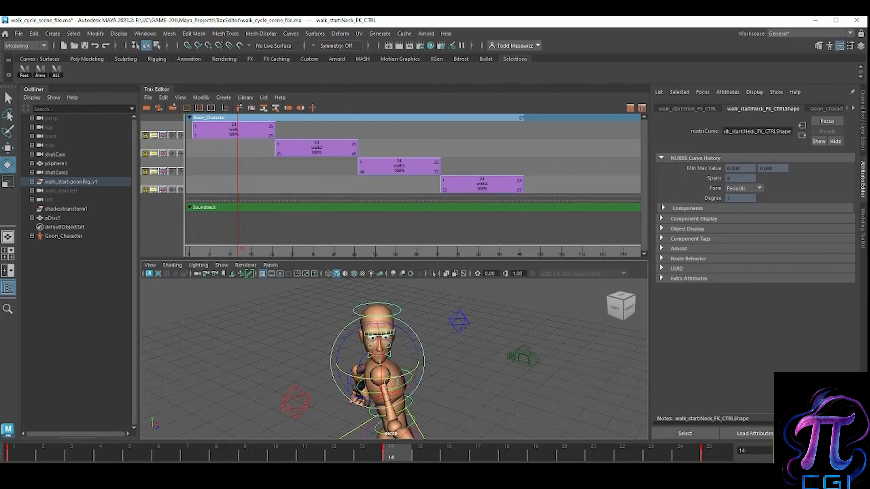
# Step: Rotate the neck control back at frame 15 so the head faces the walking direction, and scrub back to frame 12
pyautogui.click(421, 452)
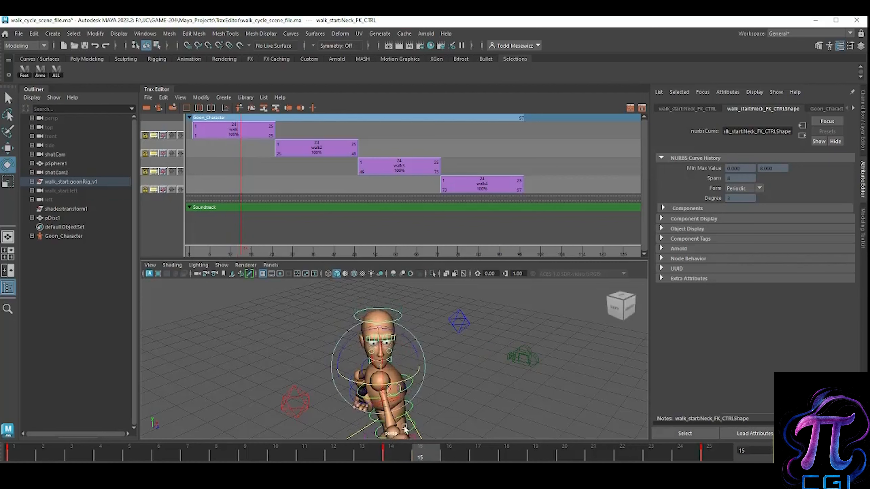
pyautogui.moveTo(396, 386); pyautogui.dragTo(439, 379)
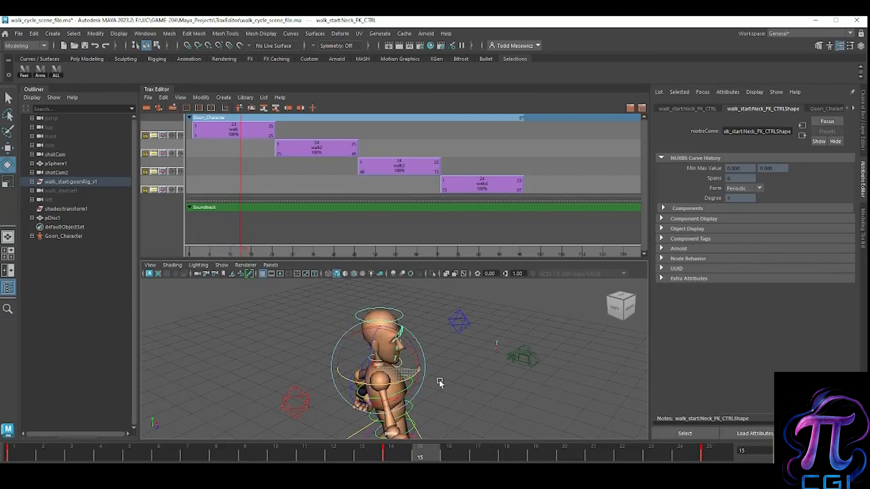
pyautogui.moveTo(418, 455); pyautogui.dragTo(349, 456)
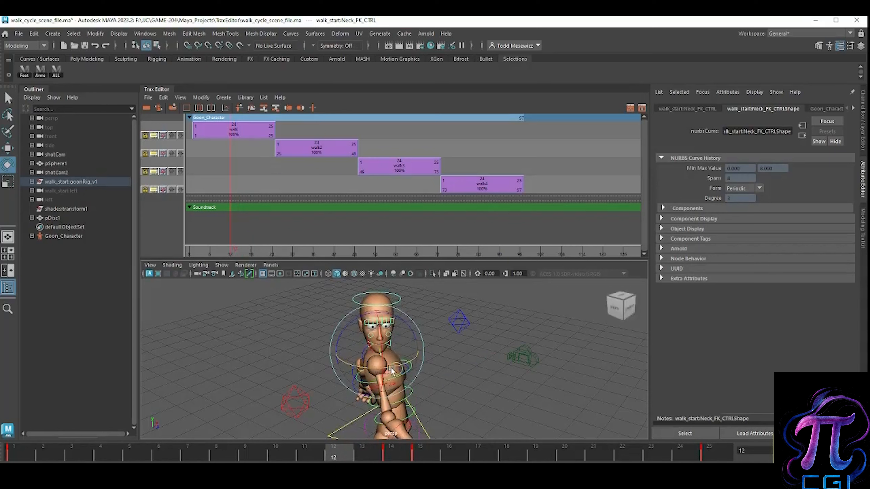
# Step: Copy the neck control's key at frame 1 and paste it at frame 12
pyautogui.click(18, 456)
pyautogui.rightClick(18, 455)
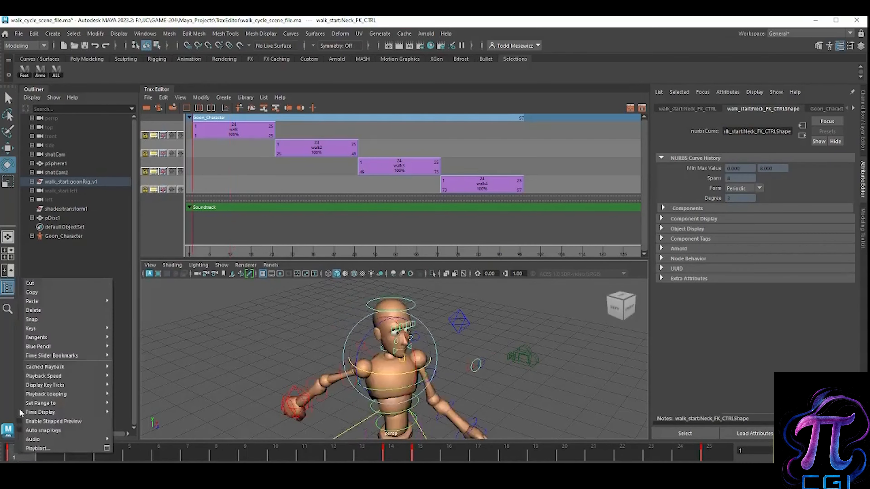
pyautogui.click(36, 292)
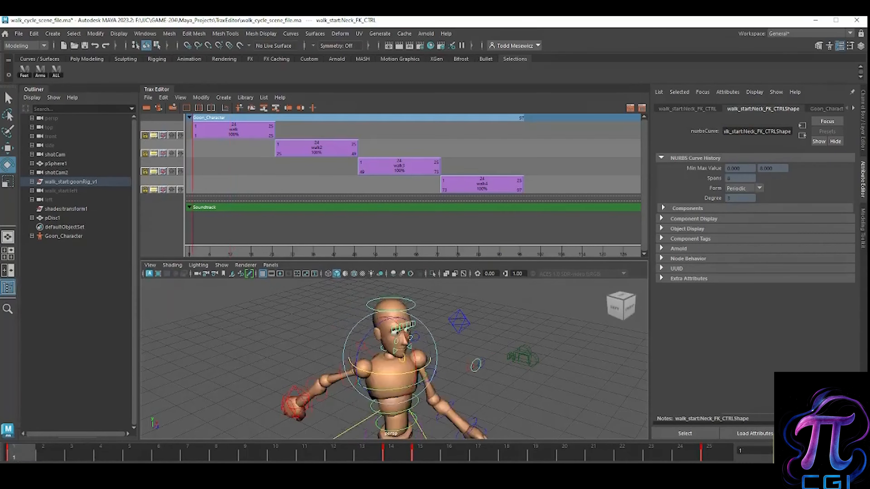
pyautogui.click(343, 456)
pyautogui.rightClick(342, 455)
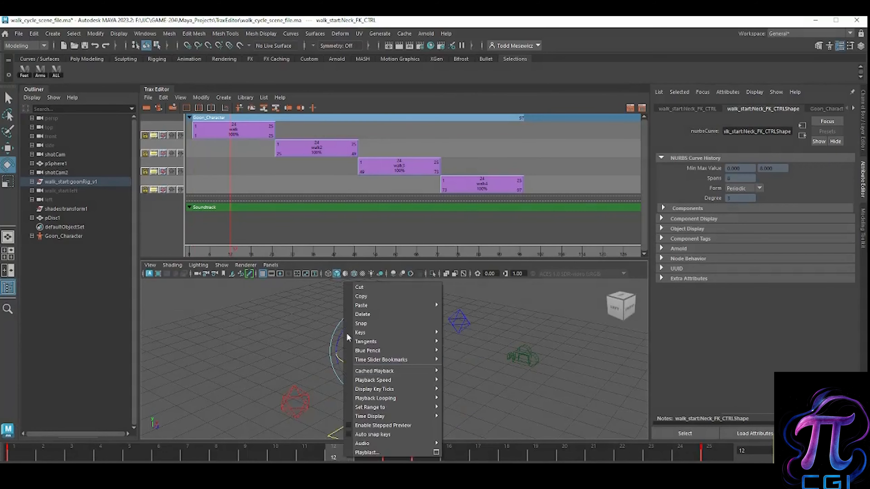
pyautogui.moveTo(374, 308)
pyautogui.click(466, 309)
pyautogui.moveTo(339, 455); pyautogui.dragTo(442, 458)
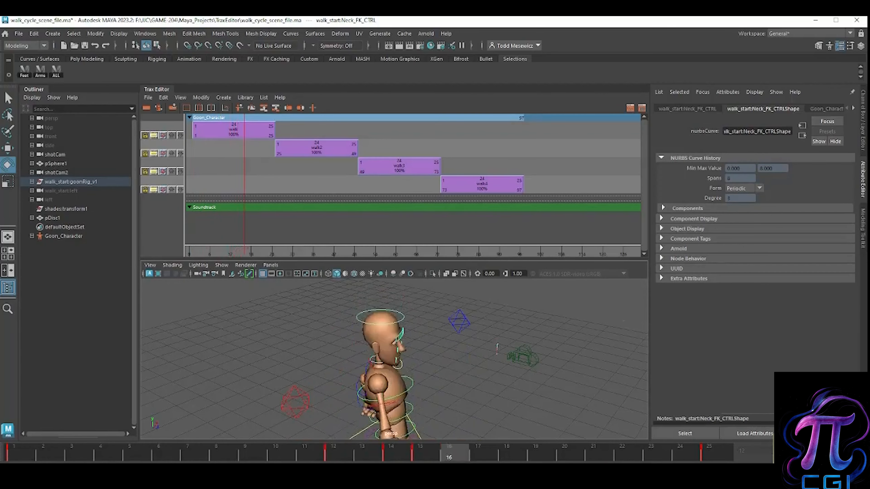
# Step: Move the neck's frame 15 key to frame 17 and its frame 12 key to frame 11
pyautogui.click(419, 454)
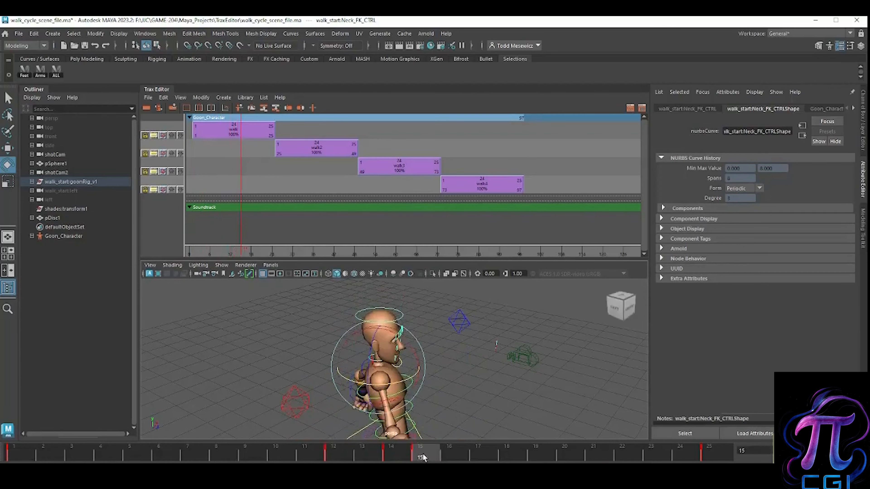
pyautogui.keyDown('shift'); pyautogui.moveTo(421, 457); pyautogui.dragTo(409, 457); pyautogui.keyUp('shift')
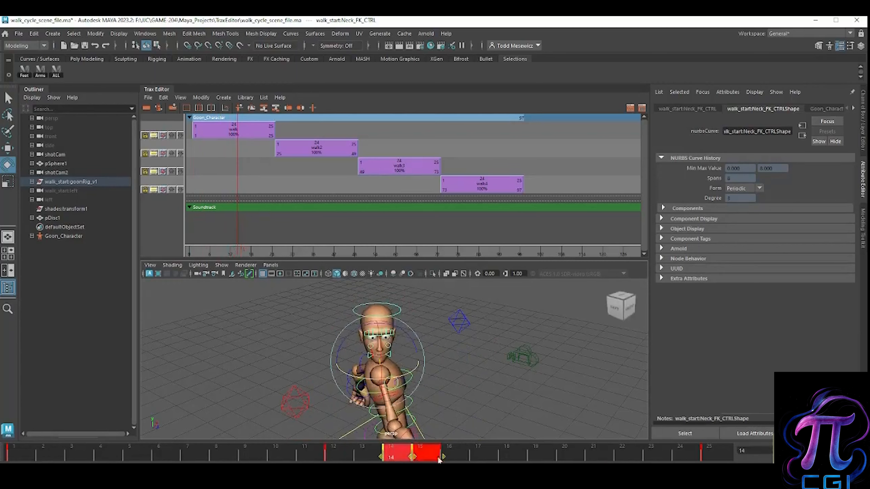
pyautogui.click(452, 455)
pyautogui.doubleClick(459, 457)
pyautogui.click(455, 458)
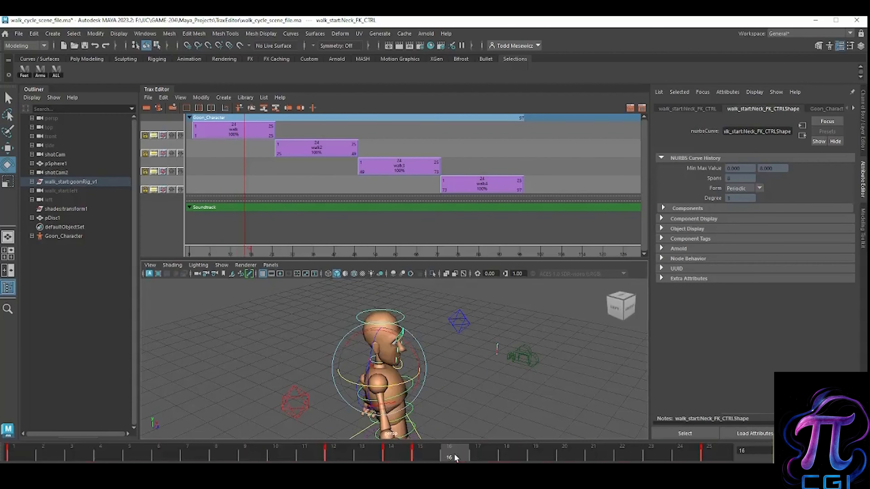
pyautogui.keyDown('shift'); pyautogui.moveTo(445, 460); pyautogui.dragTo(346, 457); pyautogui.keyUp('shift')
pyautogui.click(285, 458)
pyautogui.moveTo(286, 457)
pyautogui.keyDown('shift'); pyautogui.mouseDown()
pyautogui.moveTo(332, 458)
pyautogui.moveTo(289, 460)
pyautogui.mouseUp(); pyautogui.keyUp('shift')
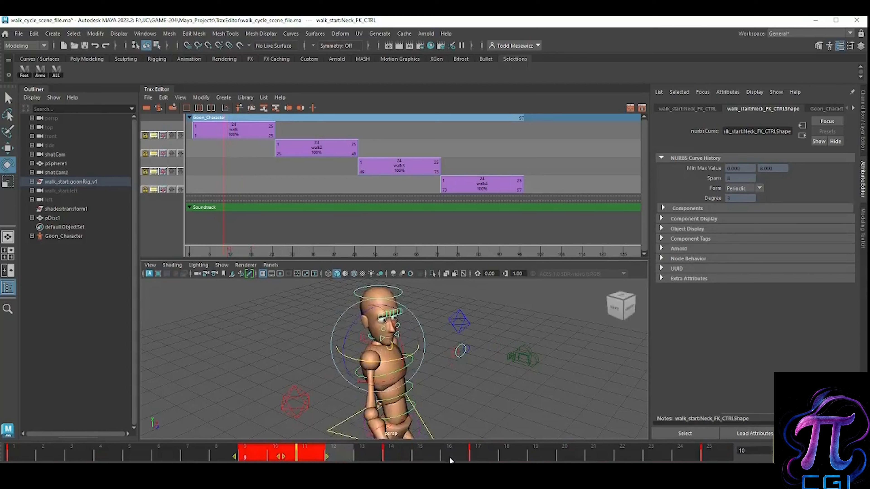
pyautogui.click(483, 454)
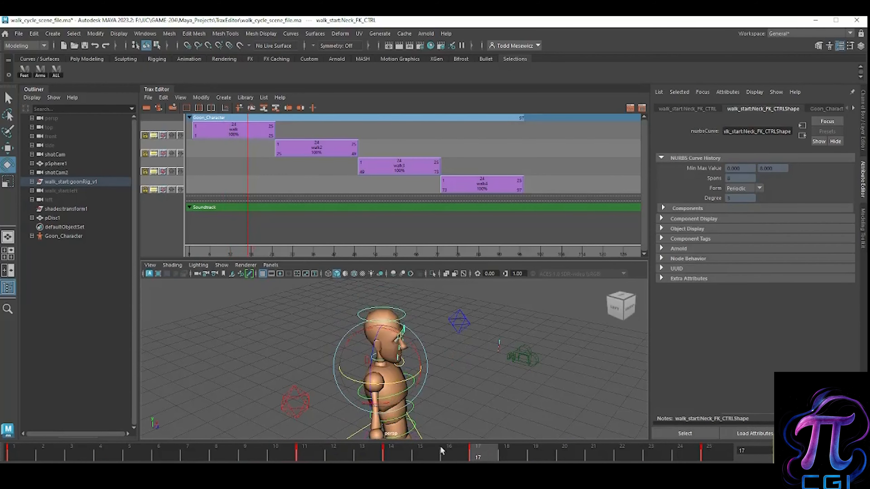
pyautogui.moveTo(435, 456); pyautogui.dragTo(391, 459)
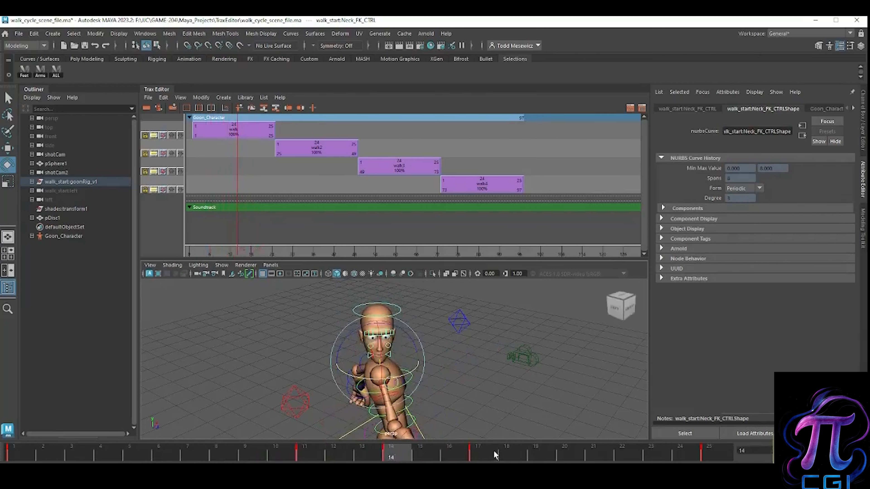
# Step: Spread the head turn further by moving the frame 17 key to frame 19 and the frame 11 key to frame 9
pyautogui.click(506, 454)
pyautogui.keyDown('shift'); pyautogui.moveTo(524, 451); pyautogui.dragTo(541, 457); pyautogui.keyUp('shift')
pyautogui.click(259, 454)
pyautogui.moveTo(248, 458)
pyautogui.keyDown('shift'); pyautogui.mouseDown()
pyautogui.moveTo(319, 460)
pyautogui.moveTo(230, 459)
pyautogui.mouseUp(); pyautogui.keyUp('shift')
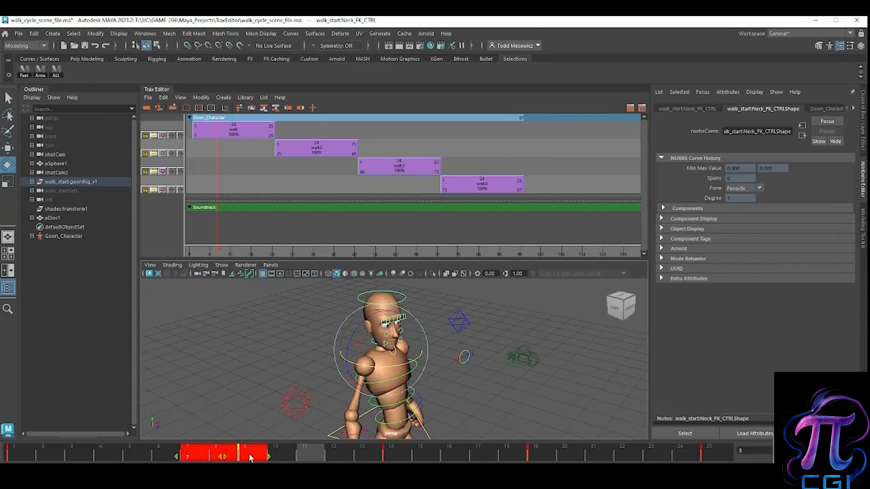
pyautogui.click(407, 454)
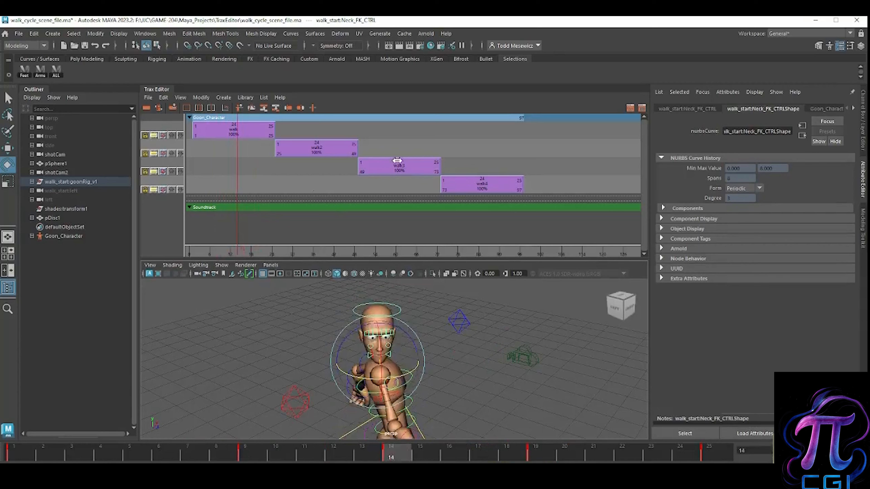
# Step: Deactivate the keys of the first walk clip
pyautogui.click(399, 170)
pyautogui.scroll(4, 373, 185)
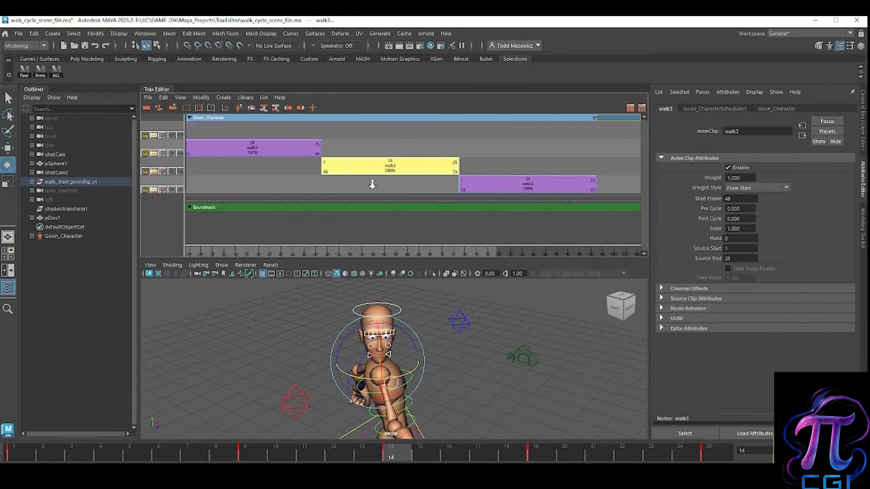
pyautogui.scroll(-5, 374, 195)
pyautogui.rightClick(276, 133)
pyautogui.click(266, 136)
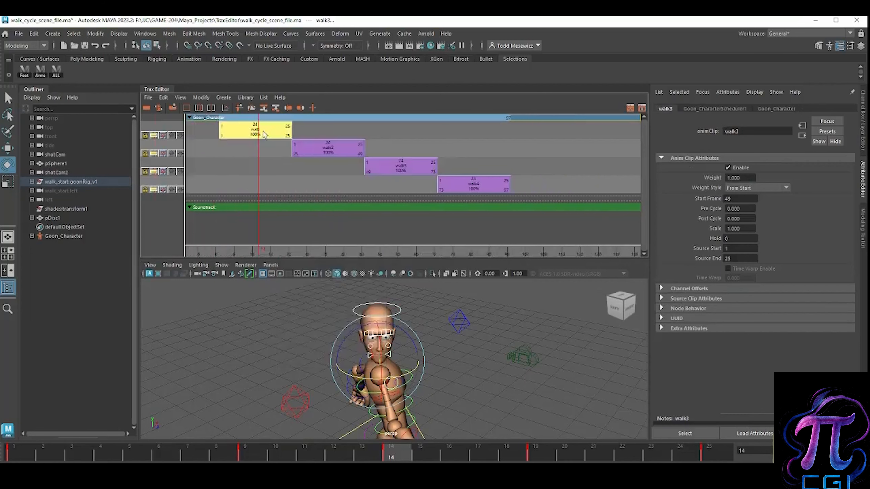
pyautogui.rightClick(266, 135)
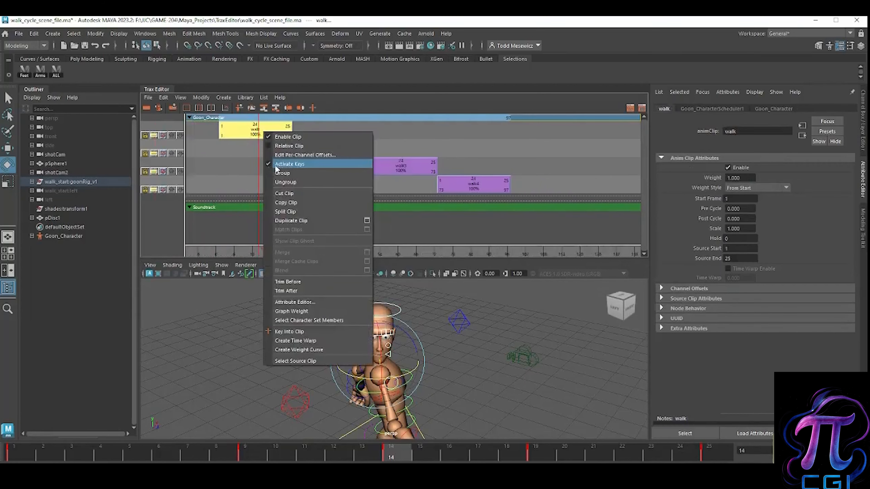
pyautogui.click(271, 165)
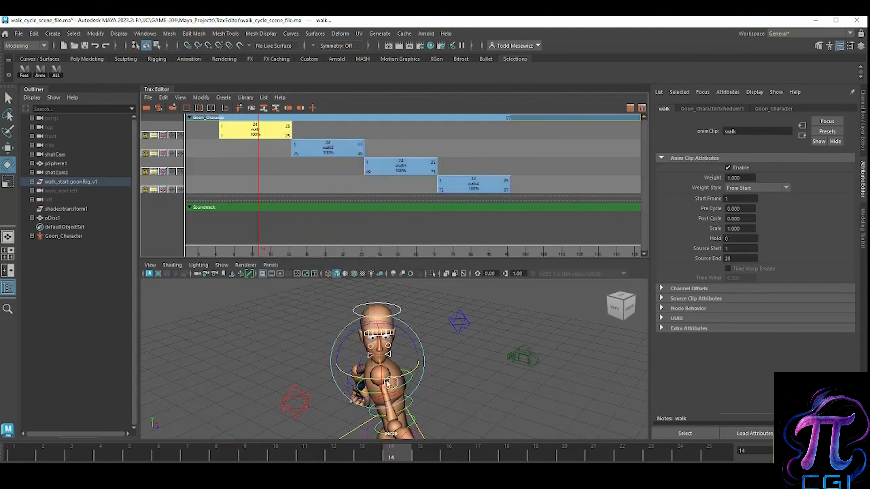
# Step: Scrub from frame 1 to frame 35 to review the head turn across the clips, and select the walk2 clip
pyautogui.click(243, 459)
pyautogui.moveTo(243, 461); pyautogui.dragTo(72, 458)
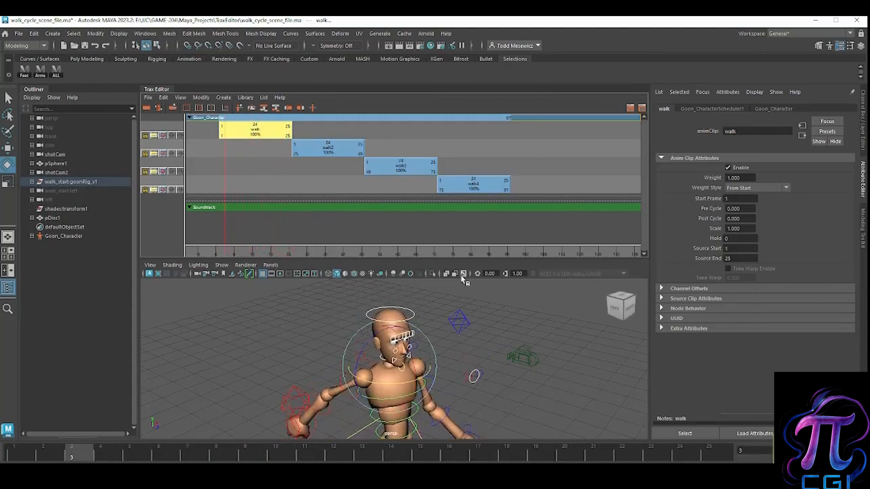
pyautogui.scroll(-1, 397, 165)
pyautogui.moveTo(396, 166)
pyautogui.keyDown('alt'); pyautogui.mouseDown(button='right')
pyautogui.moveTo(350, 168)
pyautogui.moveTo(398, 170)
pyautogui.mouseUp(button='right'); pyautogui.keyUp('alt')
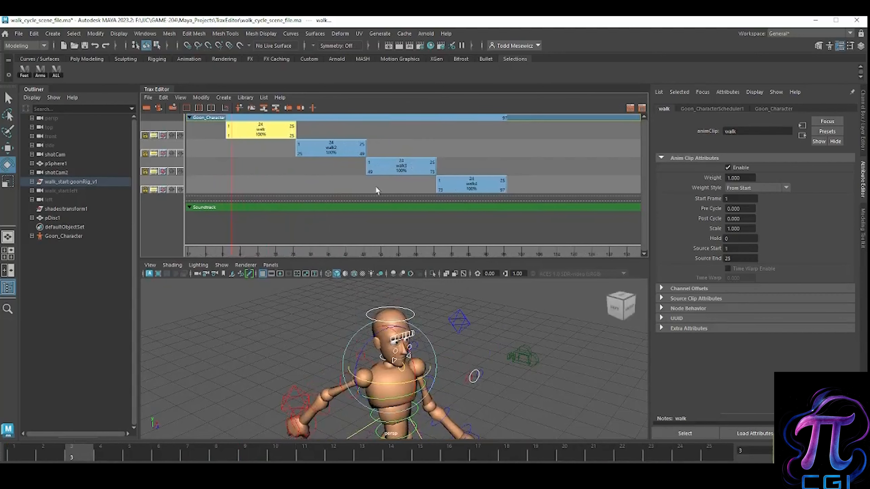
pyautogui.moveTo(84, 457); pyautogui.dragTo(13, 457)
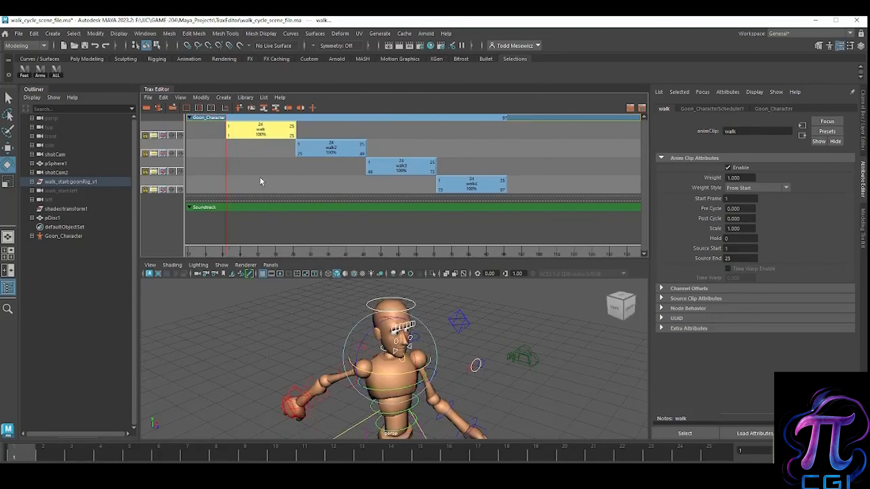
pyautogui.moveTo(225, 169); pyautogui.dragTo(326, 183)
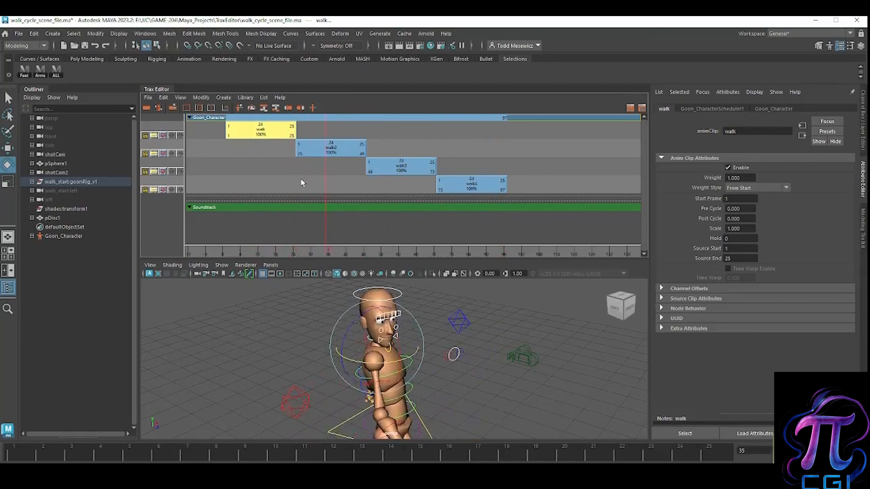
pyautogui.click(337, 150)
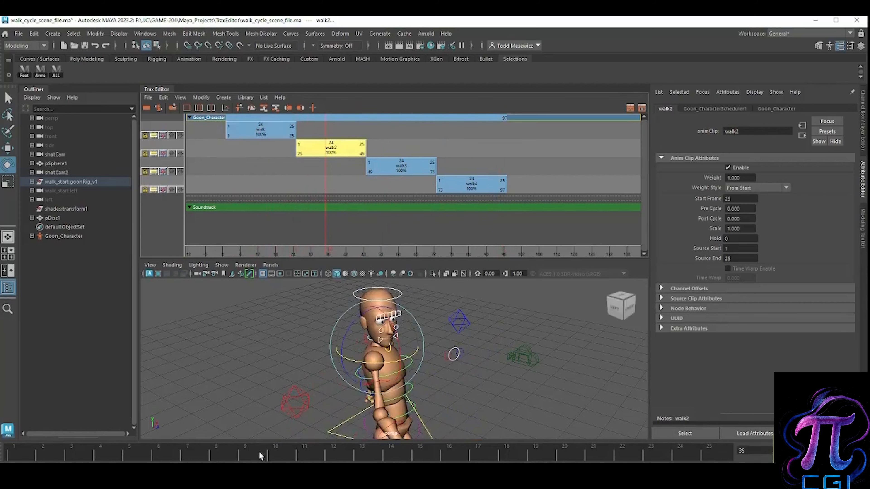
# Step: Scrub to frame 14 and frame 19 to check the head turn, and show more of the character in an enlarged viewport
pyautogui.moveTo(135, 456); pyautogui.dragTo(392, 456)
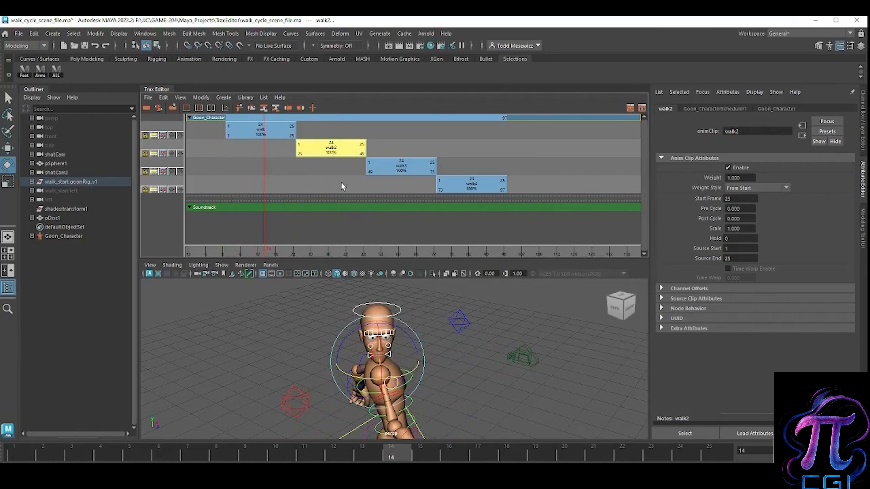
pyautogui.moveTo(394, 457); pyautogui.dragTo(535, 455)
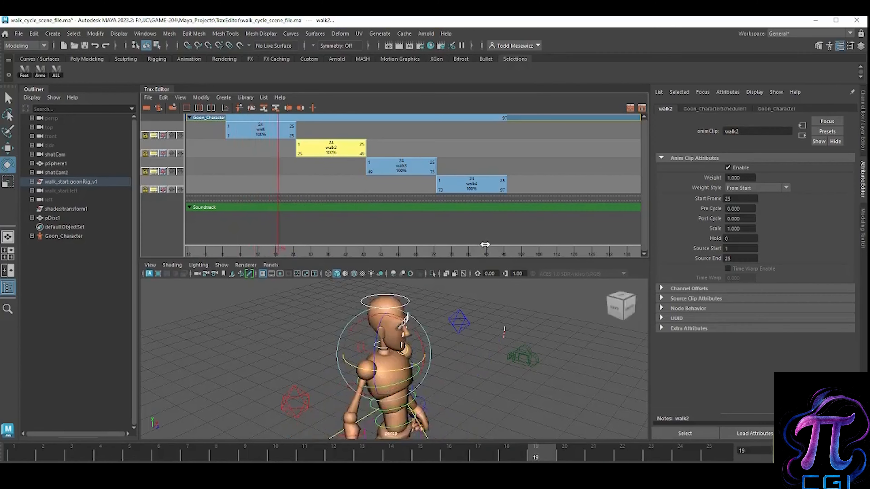
pyautogui.moveTo(479, 261); pyautogui.dragTo(472, 224)
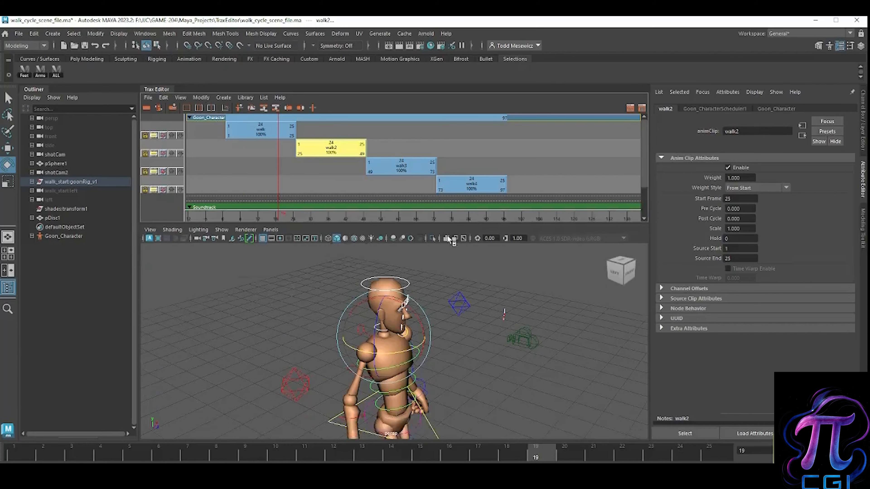
pyautogui.keyDown('alt'); pyautogui.moveTo(489, 318); pyautogui.dragTo(425, 339, button='right'); pyautogui.keyUp('alt')
pyautogui.keyDown('alt'); pyautogui.moveTo(470, 350); pyautogui.dragTo(454, 338, button='middle'); pyautogui.keyUp('alt')
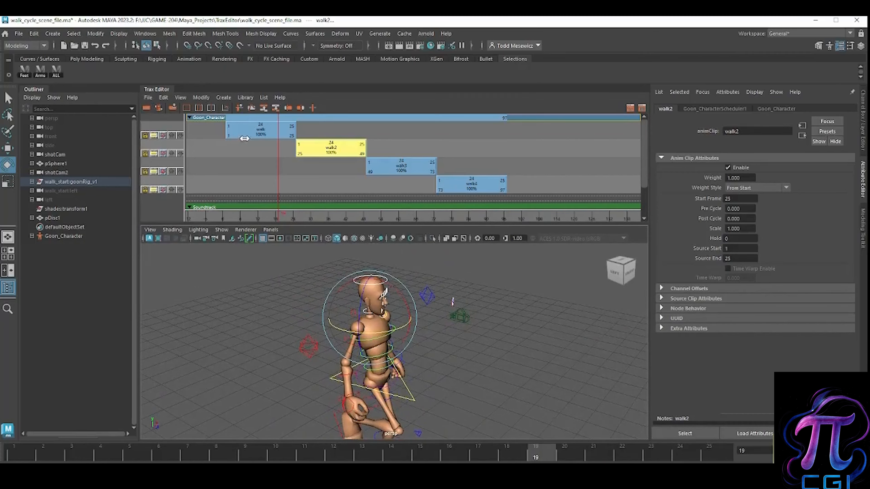
# Step: Begin importing an animation clip to the Goon Character, with the clip placed in both the Trax Editor and the Visor
pyautogui.click(208, 117)
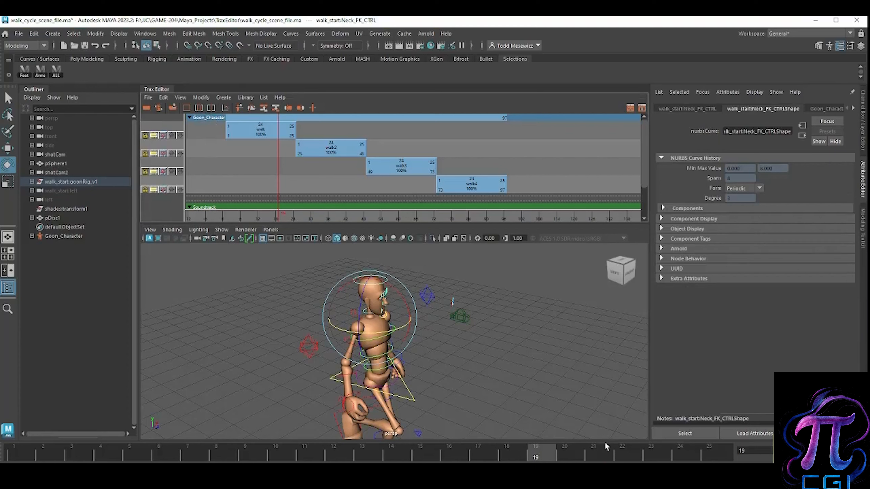
pyautogui.click(148, 98)
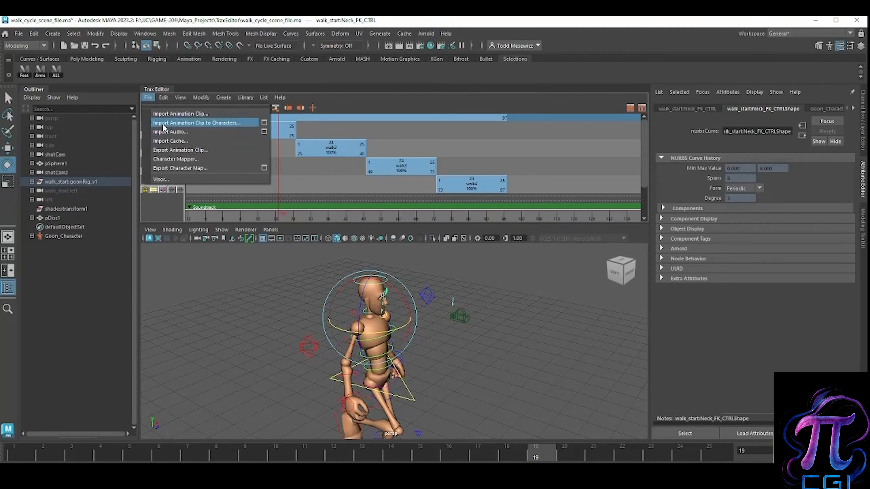
pyautogui.click(264, 123)
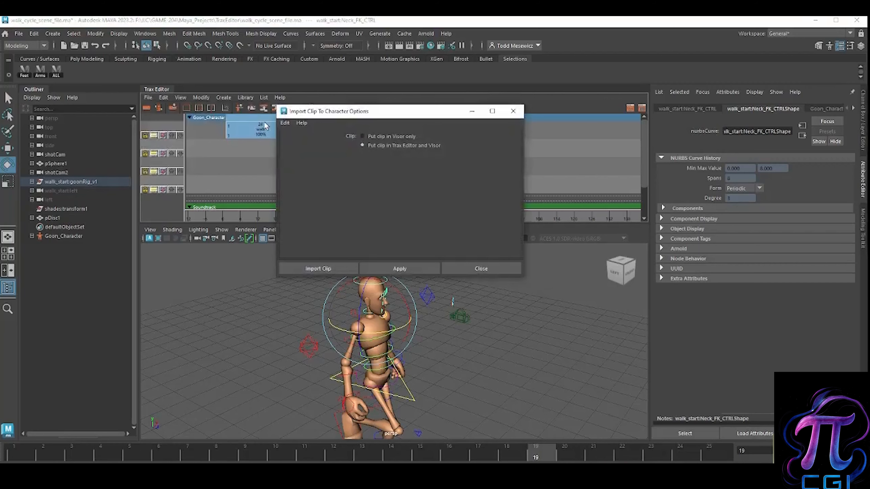
pyautogui.moveTo(397, 111); pyautogui.dragTo(362, 152)
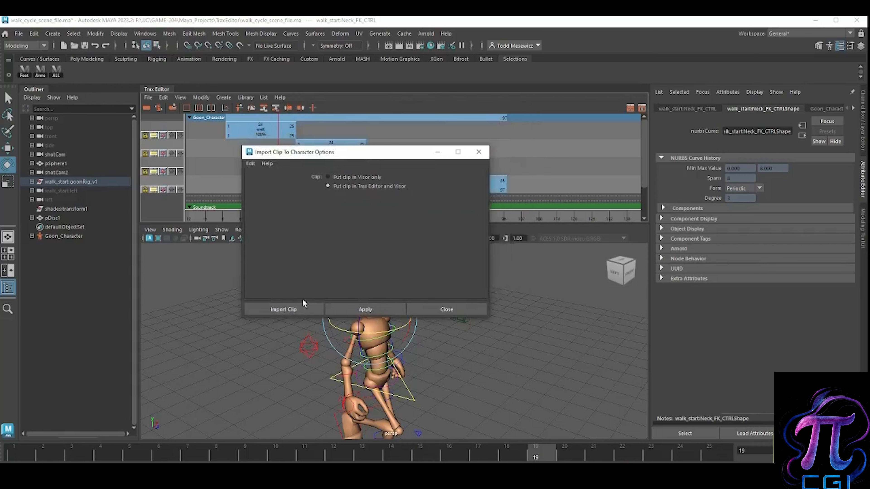
pyautogui.click(292, 308)
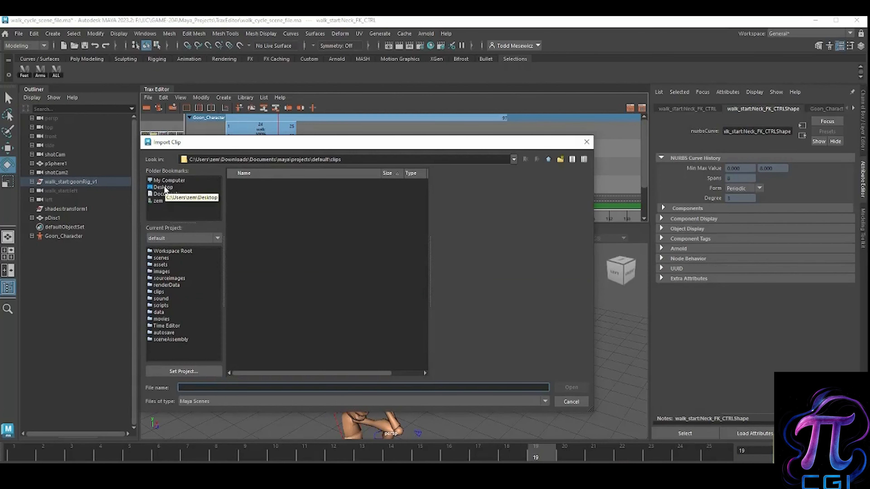
# Step: Import Fall_animation_clip.ma from the GAME-204 Maya_Projects TraxEditor folder on the BLACKBELT drive
pyautogui.click(169, 179)
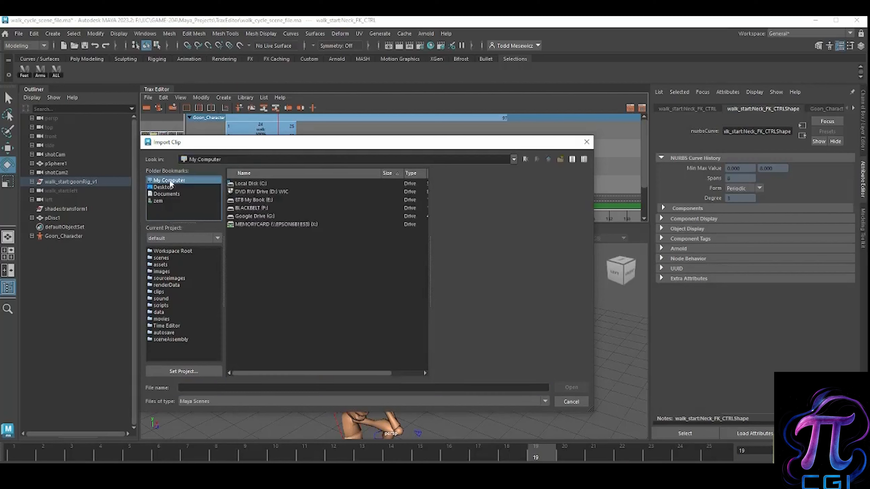
pyautogui.doubleClick(249, 209)
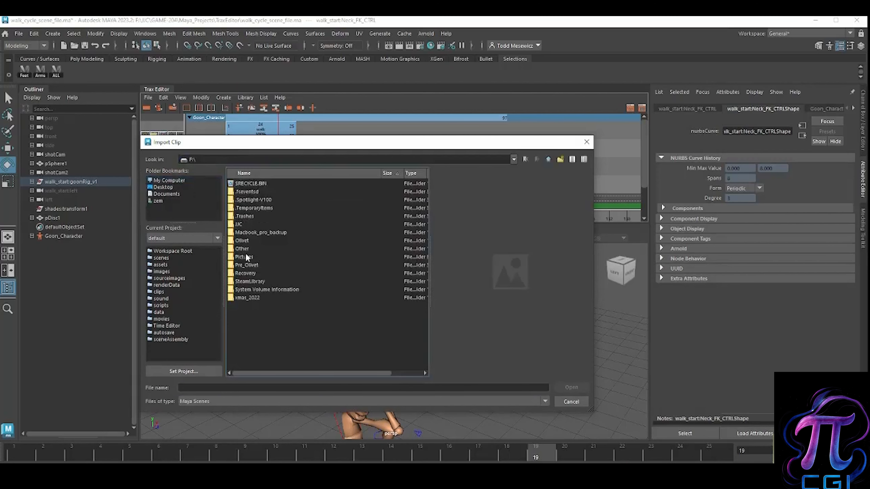
pyautogui.doubleClick(248, 225)
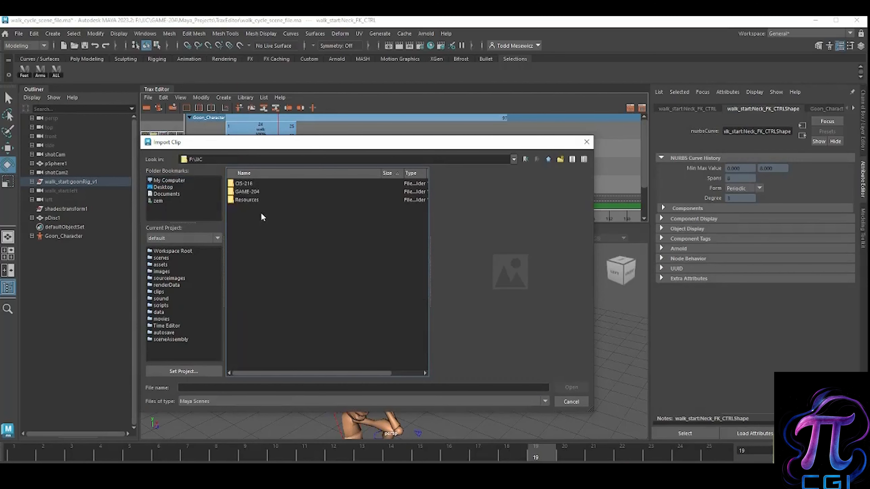
pyautogui.doubleClick(254, 191)
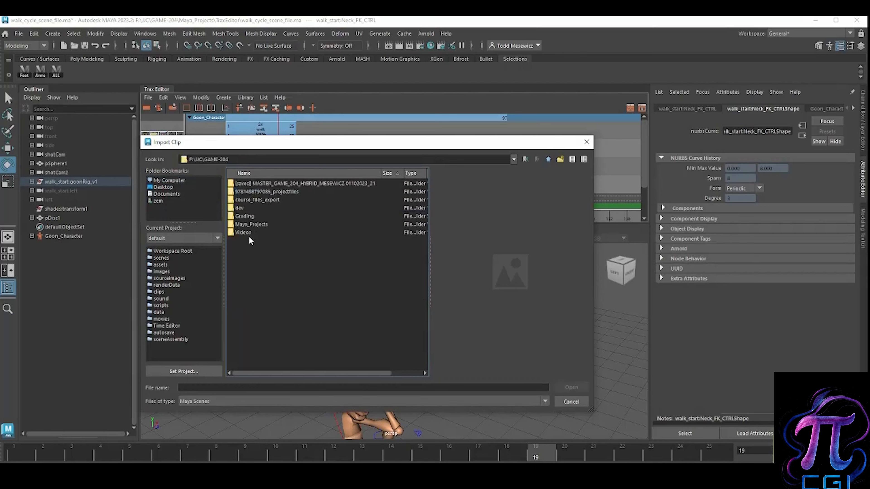
pyautogui.doubleClick(247, 224)
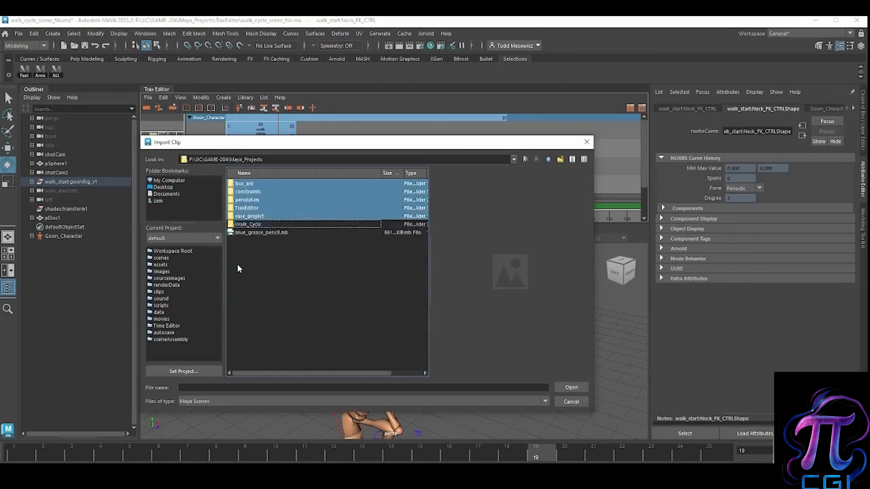
pyautogui.doubleClick(246, 208)
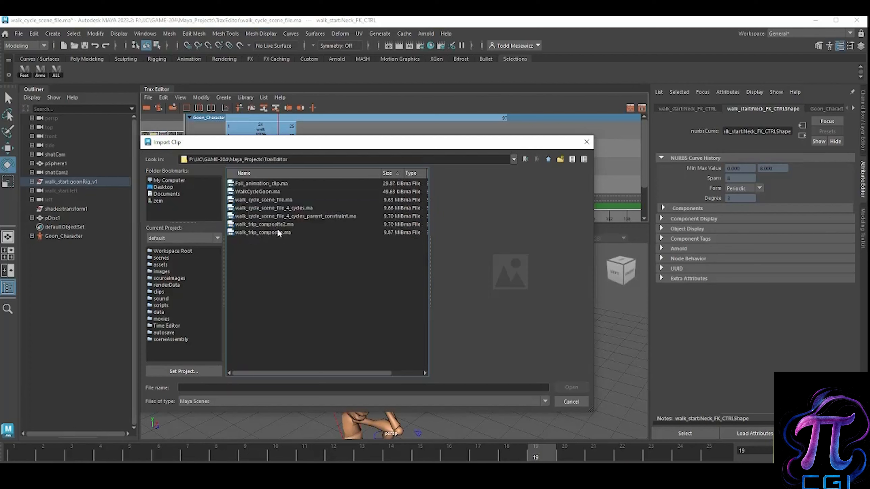
pyautogui.click(280, 184)
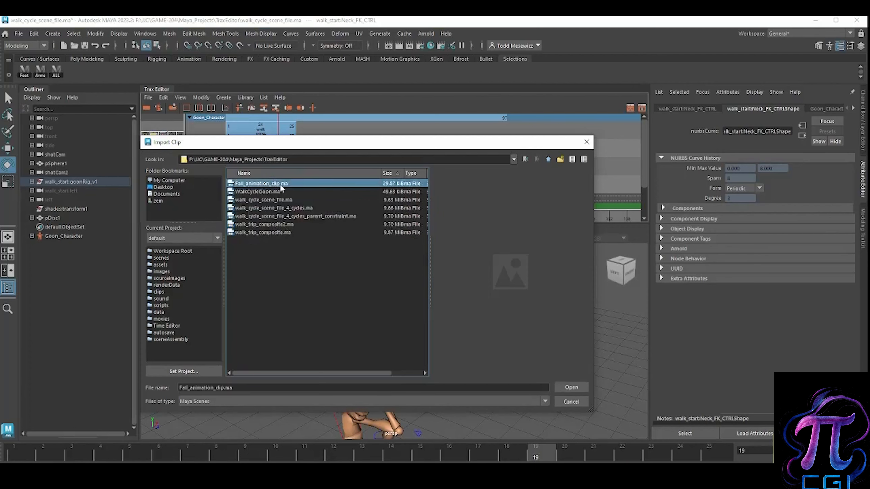
pyautogui.click(571, 388)
pyautogui.click(429, 310)
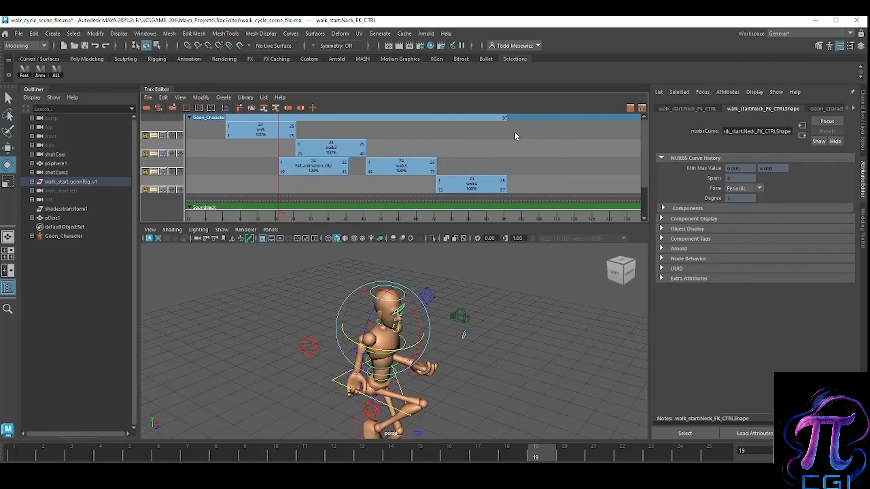
pyautogui.rightClick(529, 133)
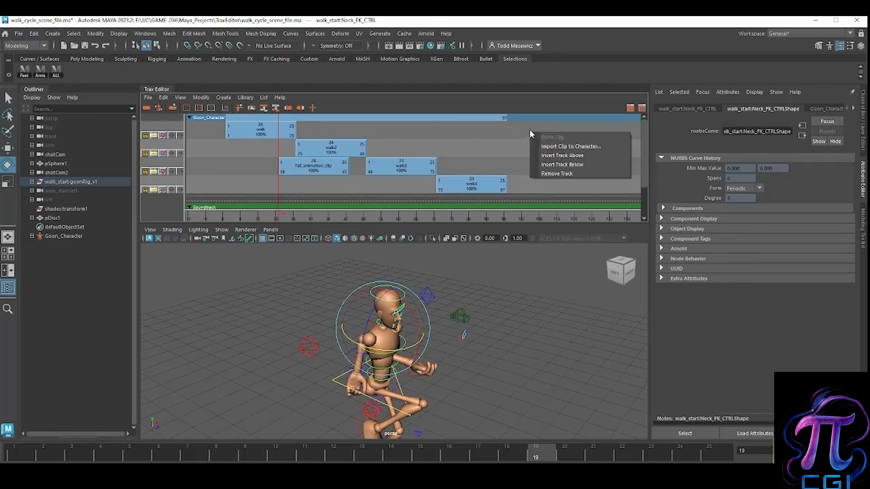
pyautogui.click(553, 166)
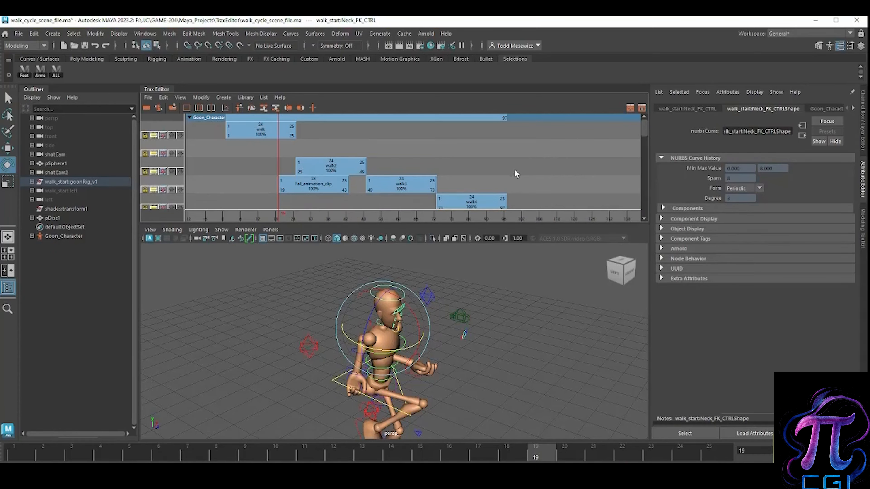
pyautogui.hotkey('ctrl', 'z')
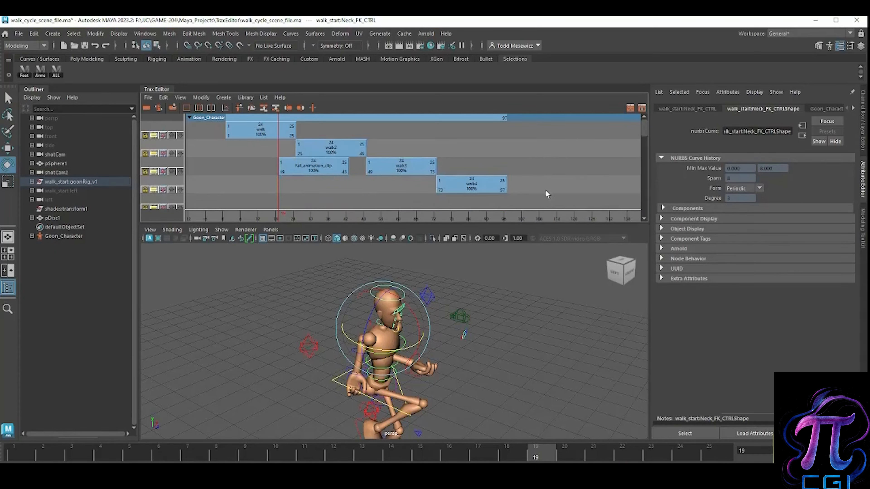
# Step: Insert a track above the empty one under walk4, and move Fall_animation_clip below walk4 so it starts at frame 97
pyautogui.scroll(-3, 540, 186)
pyautogui.scroll(3, 542, 186)
pyautogui.rightClick(537, 202)
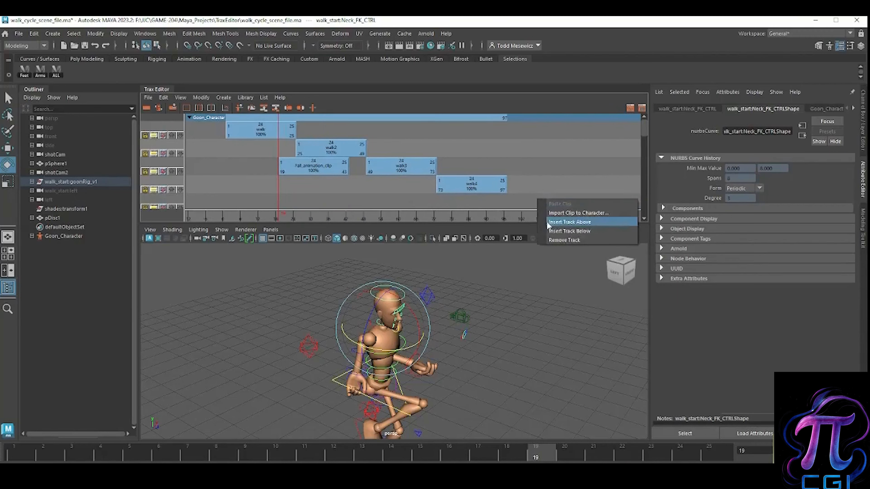
pyautogui.click(555, 223)
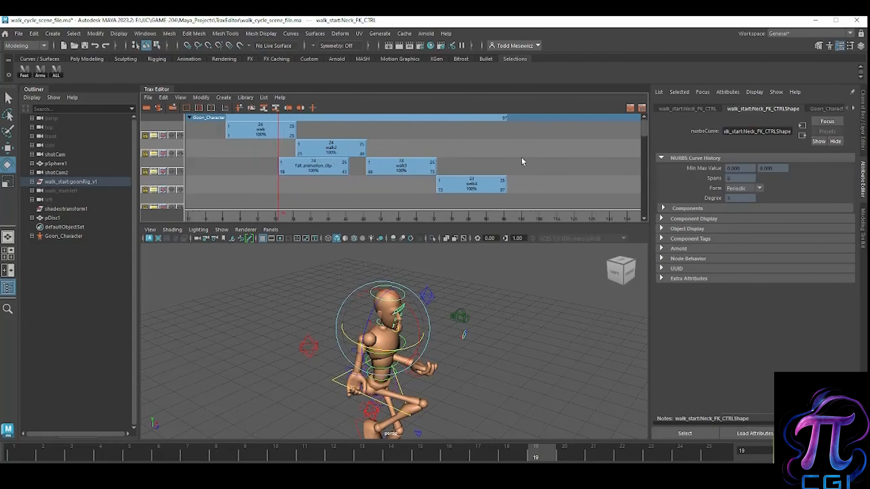
pyautogui.moveTo(344, 224); pyautogui.dragTo(344, 230)
pyautogui.moveTo(330, 175); pyautogui.dragTo(547, 213)
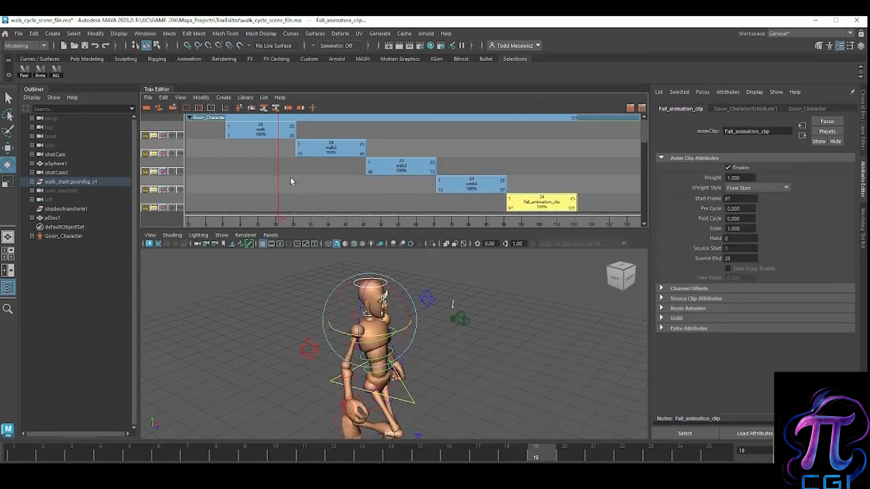
# Step: Scrub the first walk clip to frame 15 with the whole character in view, and clear the selection
pyautogui.moveTo(277, 178); pyautogui.dragTo(290, 203)
pyautogui.scroll(-4, 476, 311)
pyautogui.keyDown('alt'); pyautogui.moveTo(466, 335); pyautogui.dragTo(470, 297, button='middle'); pyautogui.keyUp('alt')
pyautogui.moveTo(294, 194); pyautogui.dragTo(267, 223)
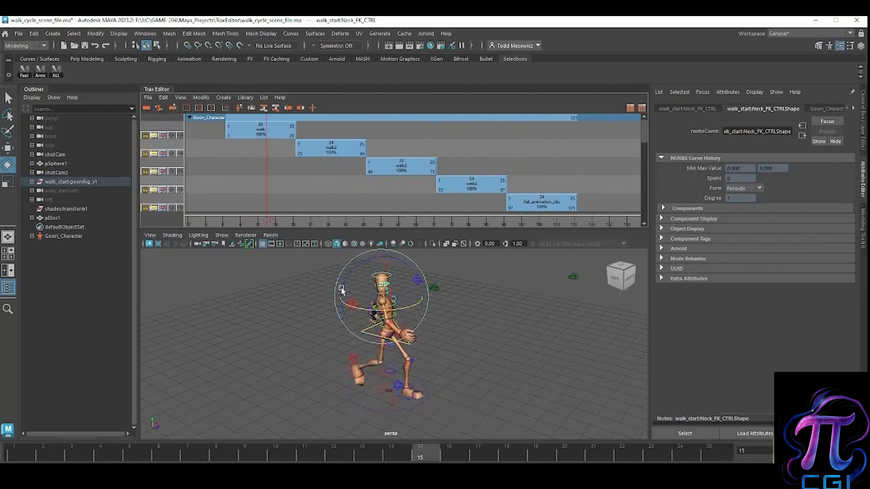
pyautogui.click(428, 382)
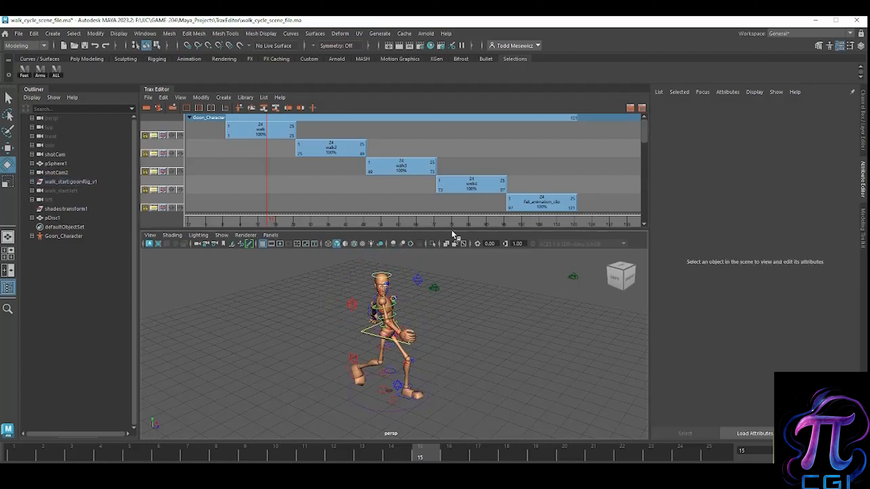
pyautogui.moveTo(454, 219); pyautogui.dragTo(449, 226)
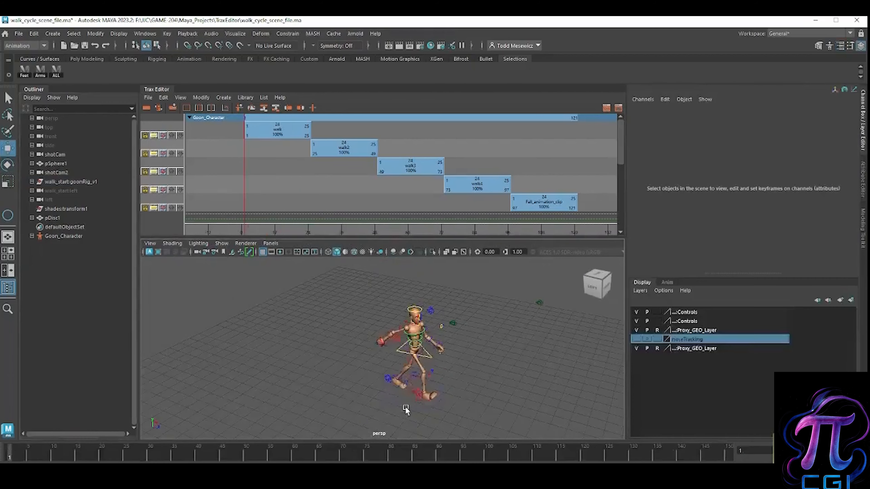
# Step: Create a locator and move it along Z to 14.571, in front of the character
pyautogui.click(421, 409)
pyautogui.click(370, 405)
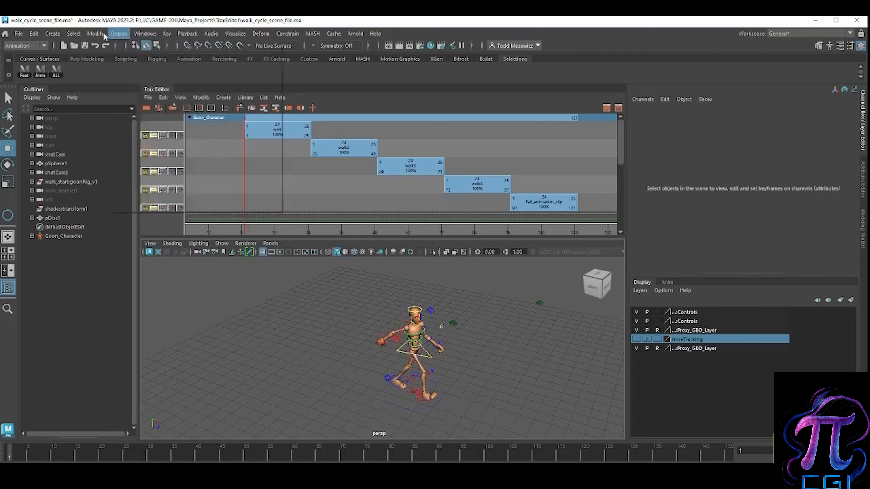
pyautogui.click(95, 33)
pyautogui.moveTo(52, 33)
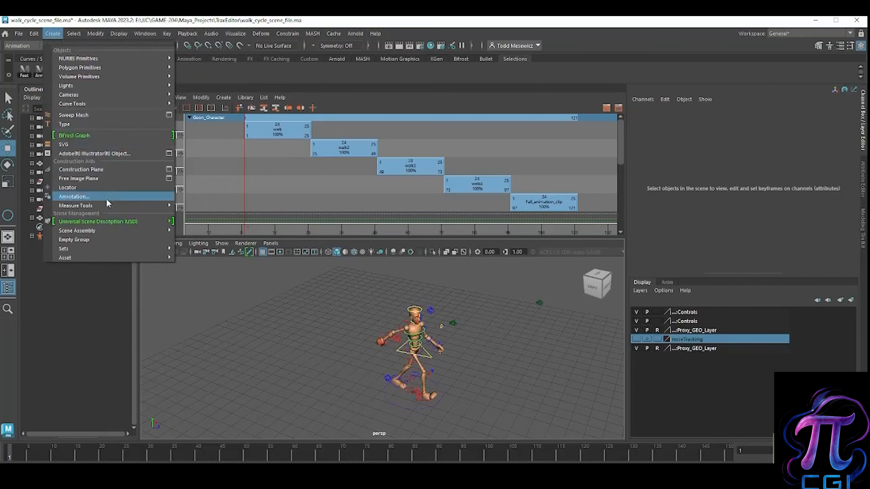
pyautogui.click(106, 188)
pyautogui.moveTo(446, 403); pyautogui.dragTo(486, 416)
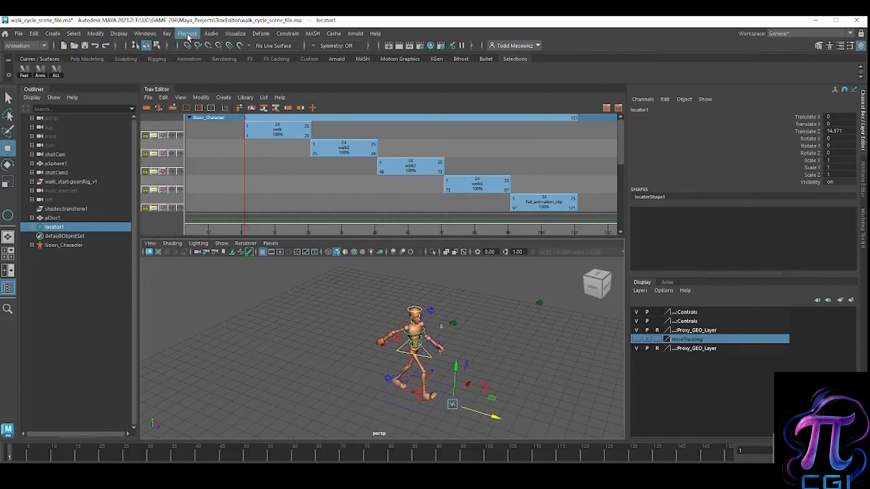
# Step: Parent-constrain the locator and the character's root control with Maintain offset on, constraining all translate axes and no rotate axes
pyautogui.click(235, 33)
pyautogui.click(287, 33)
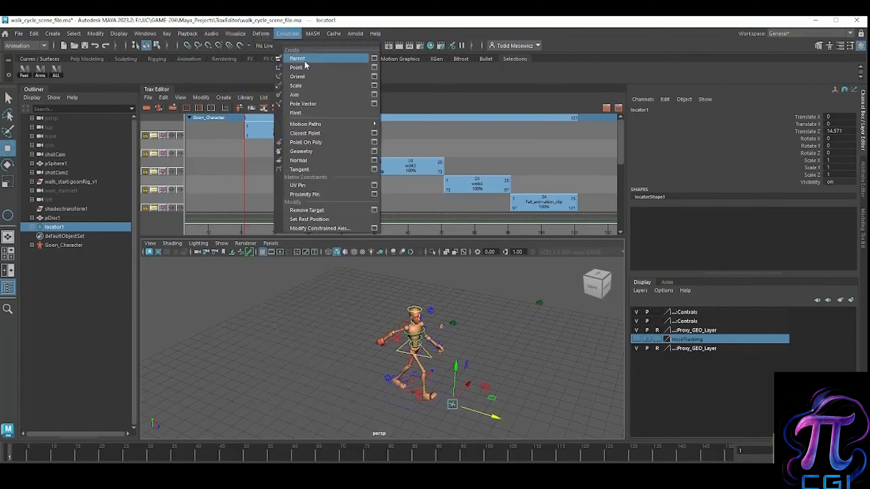
pyautogui.click(381, 59)
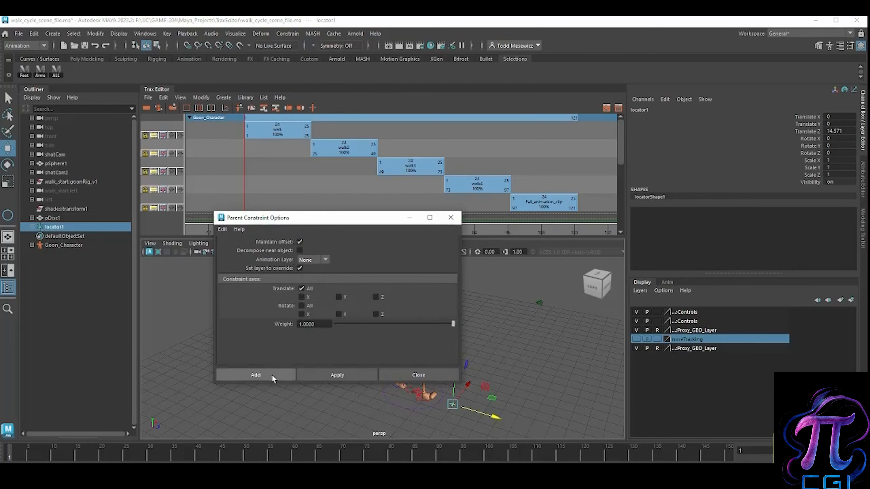
pyautogui.click(434, 408)
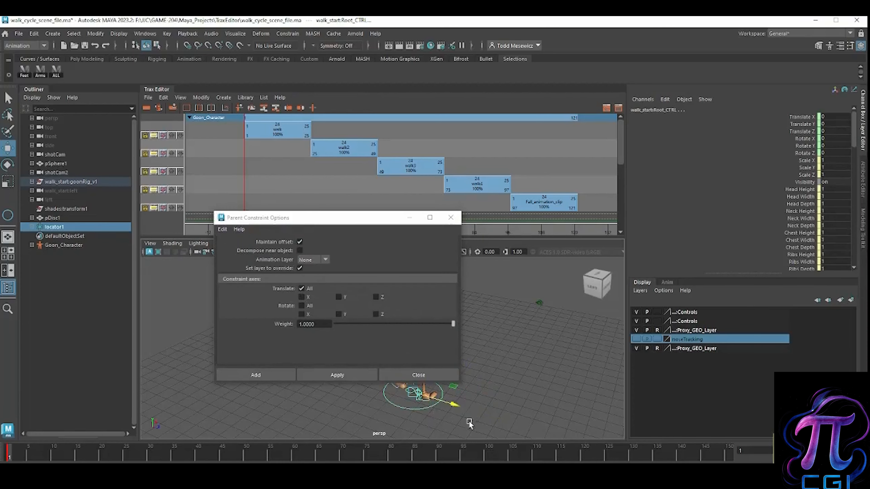
pyautogui.click(267, 377)
pyautogui.click(290, 392)
# Step: Move the locator back along Z to about -88.67 and key it at frame 1
pyautogui.click(453, 405)
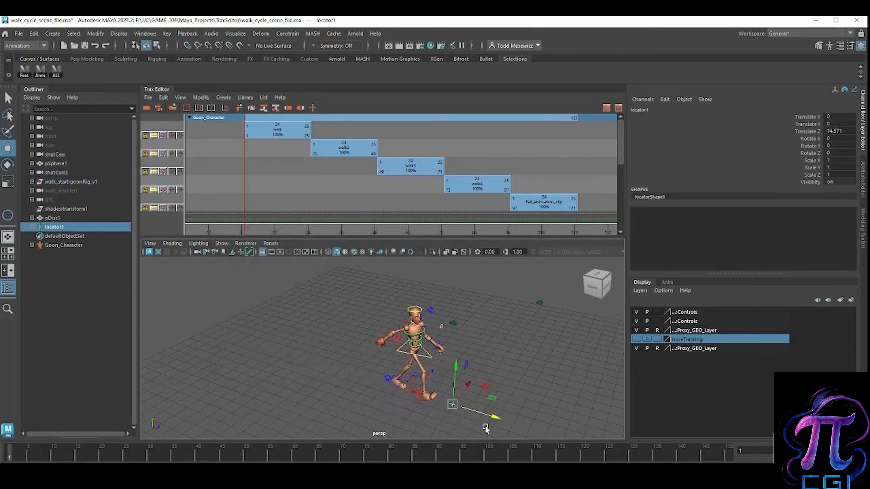
pyautogui.moveTo(487, 415); pyautogui.dragTo(246, 345)
pyautogui.press('s')
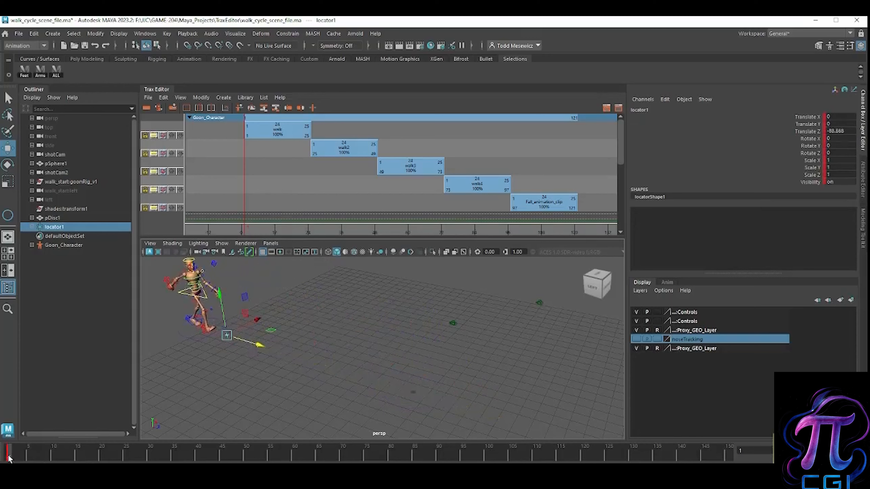
# Step: Move the locator forward to Z -6.02 at frame 100 and key it there
pyautogui.moveTo(32, 456); pyautogui.dragTo(486, 457)
pyautogui.moveTo(264, 350); pyautogui.dragTo(440, 400)
pyautogui.moveTo(487, 459)
pyautogui.mouseDown()
pyautogui.moveTo(23, 434)
pyautogui.moveTo(493, 459)
pyautogui.moveTo(206, 457)
pyautogui.moveTo(487, 459)
pyautogui.mouseUp()
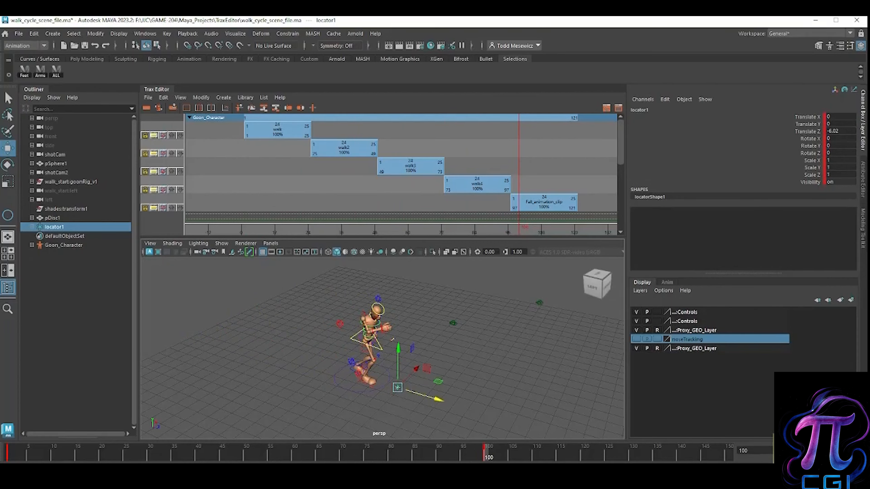
# Step: Set Goon_Character as the current character set and play the animation from frame 1
pyautogui.click(630, 471)
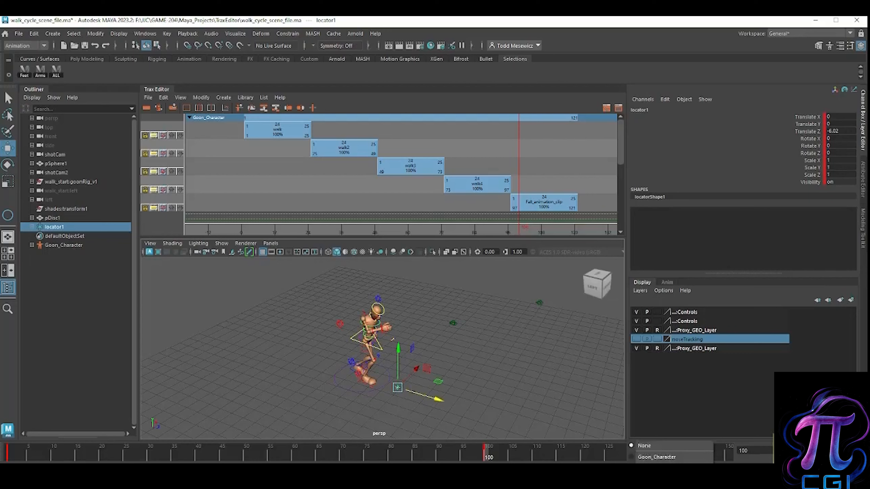
pyautogui.click(642, 457)
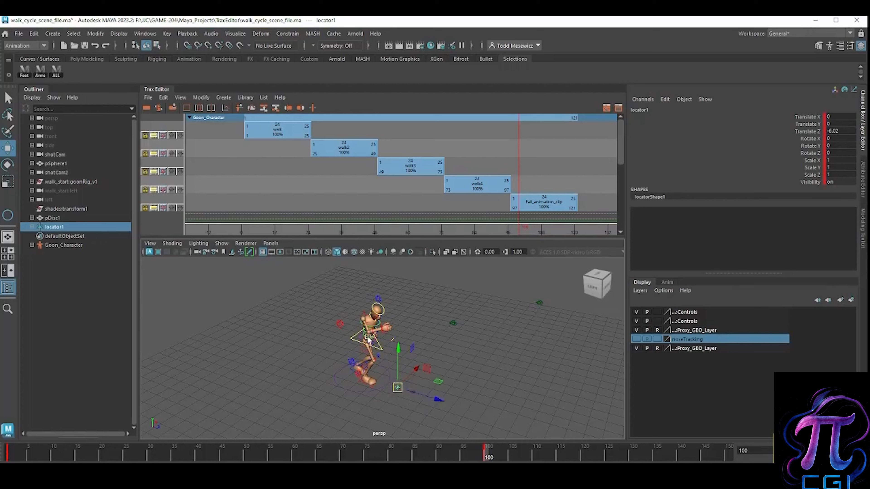
pyautogui.moveTo(489, 459); pyautogui.dragTo(8, 451)
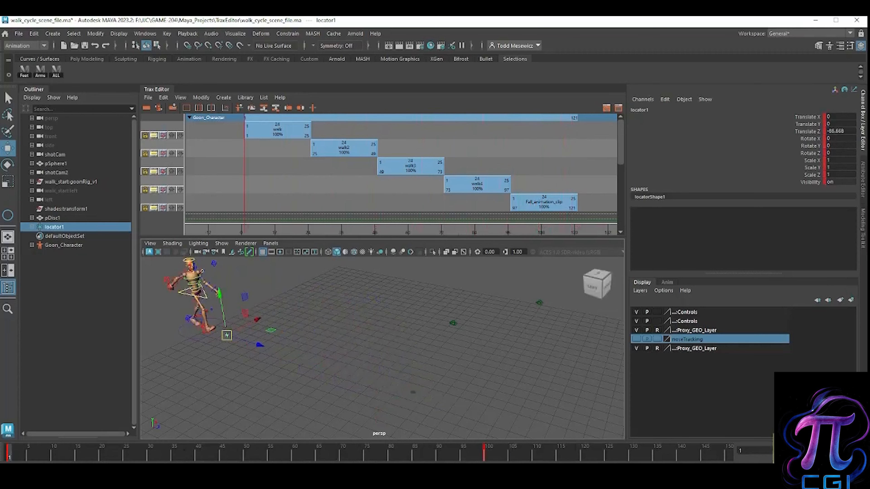
pyautogui.hotkey('alt', 'v')
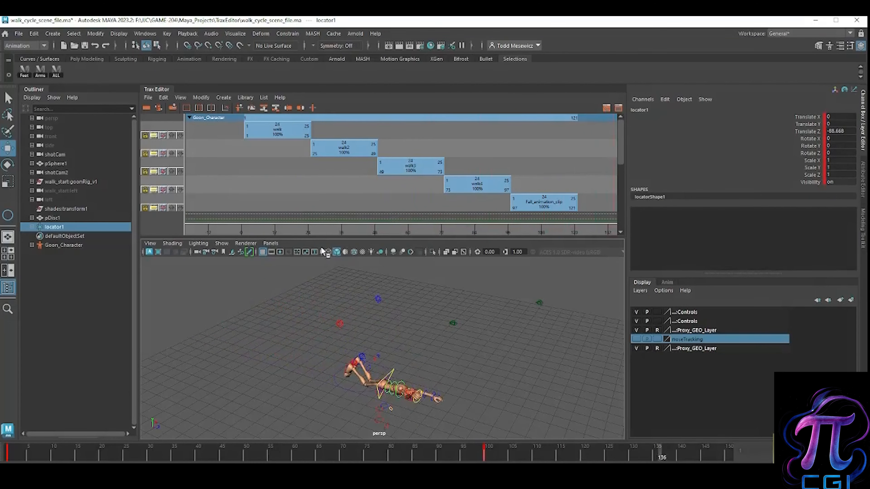
# Step: Open the Graph Editor, shrink its window and move it clear of the character in the viewport
pyautogui.click(146, 34)
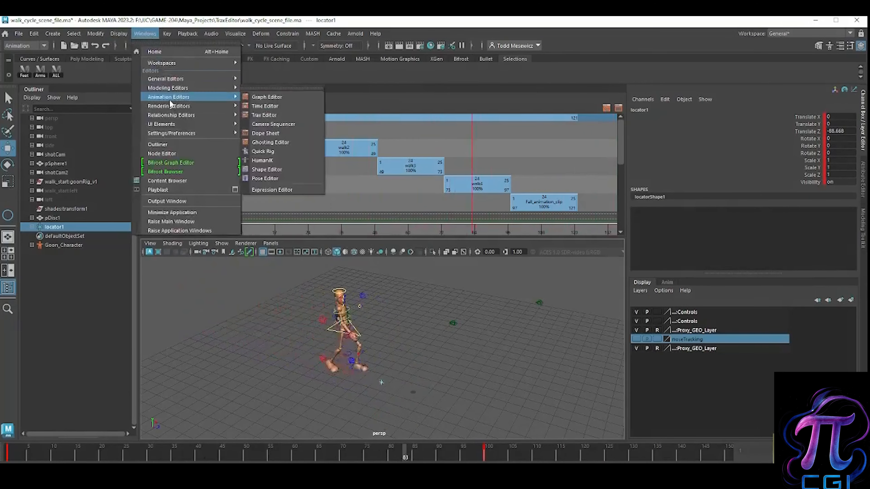
pyautogui.moveTo(217, 97)
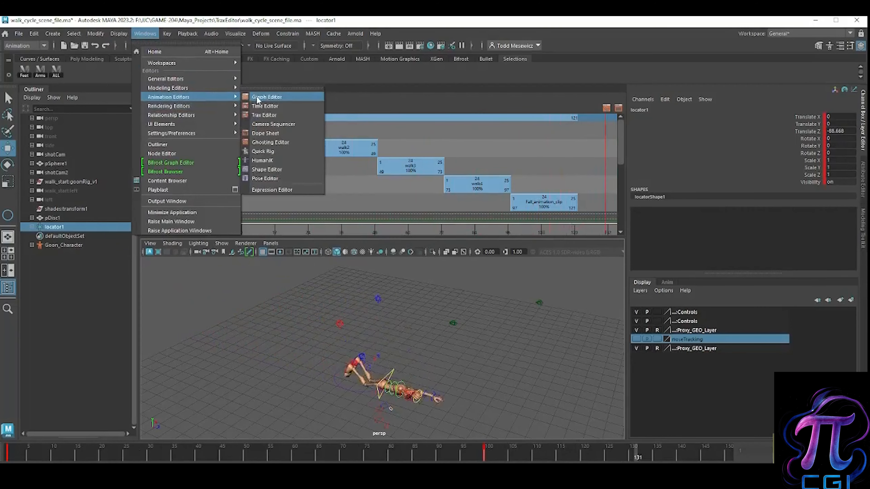
pyautogui.click(255, 98)
pyautogui.moveTo(219, 167); pyautogui.dragTo(641, 55)
pyautogui.moveTo(201, 404); pyautogui.dragTo(426, 290)
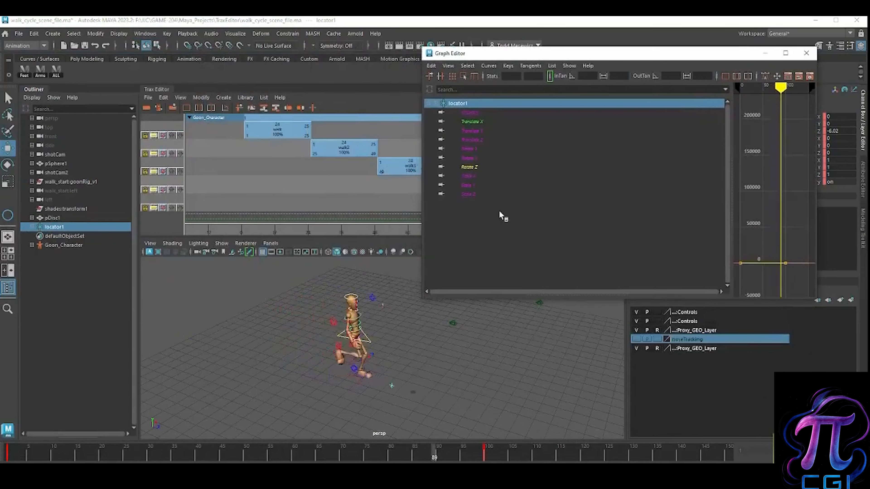
# Step: Enlarge the Graph Editor's curve area and show only the locator's Translate Z curve
pyautogui.click(474, 121)
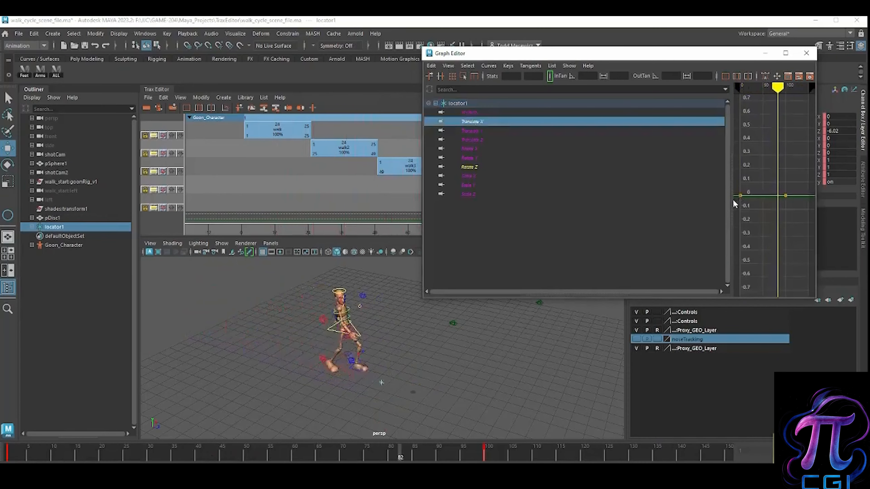
pyautogui.moveTo(734, 194); pyautogui.dragTo(546, 189)
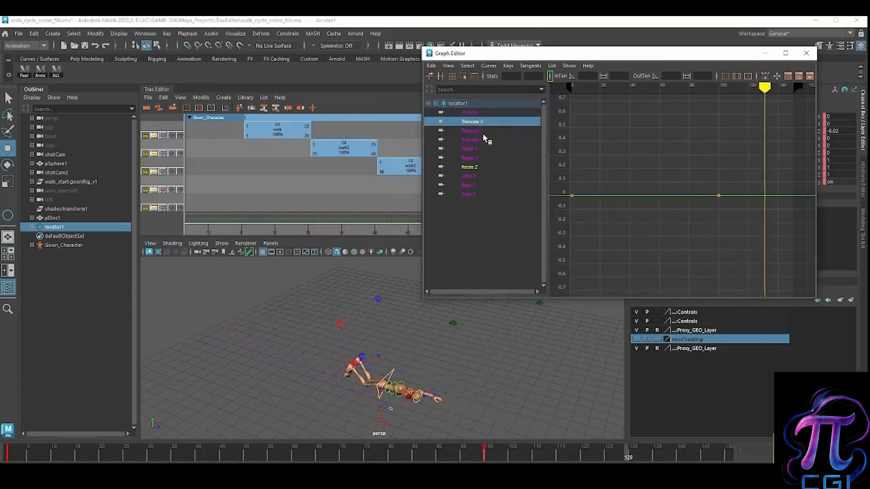
pyautogui.click(472, 130)
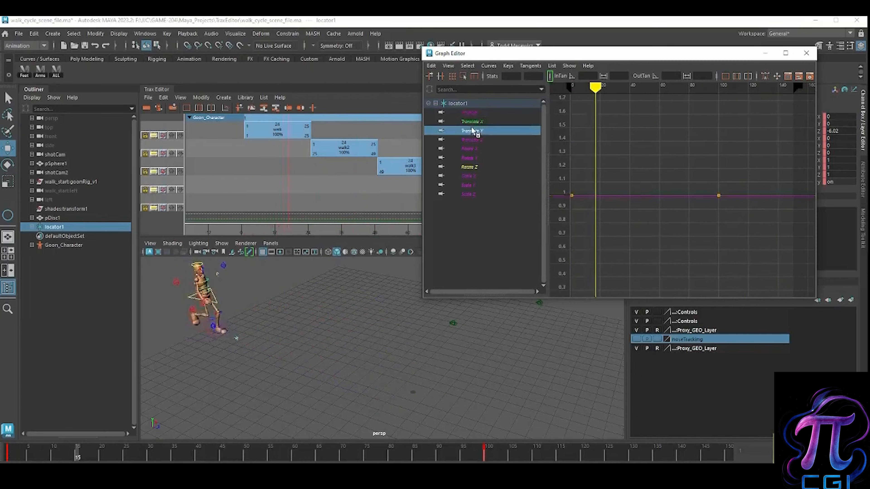
pyautogui.click(471, 139)
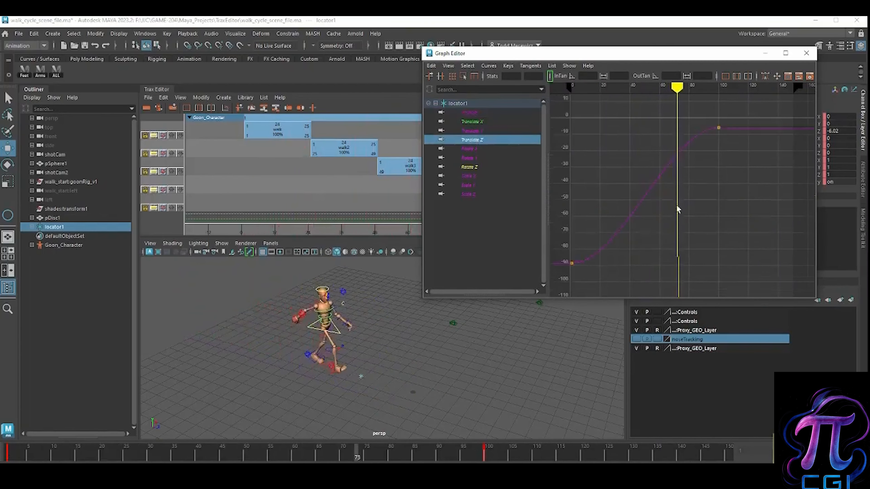
pyautogui.moveTo(694, 94); pyautogui.dragTo(600, 99)
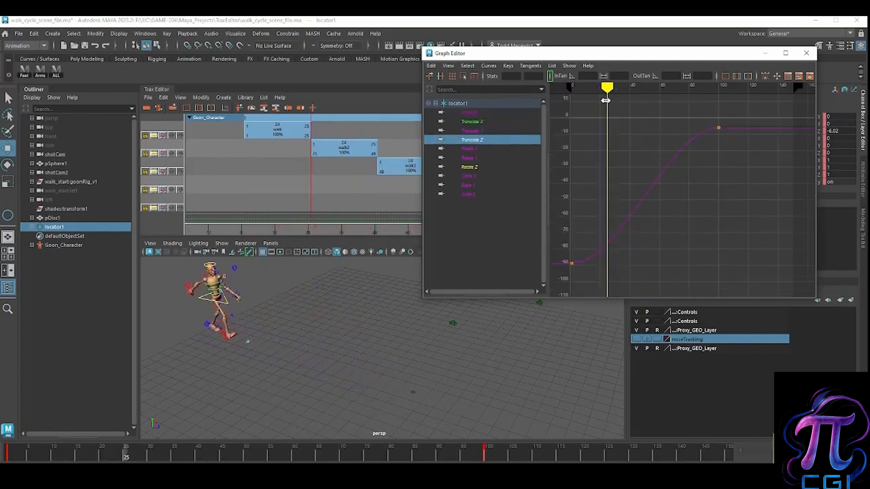
# Step: Adjust the tangents of both Translate Z keys so the curve runs nearly straight, and return to frame 1
pyautogui.moveTo(745, 155); pyautogui.dragTo(745, 155)
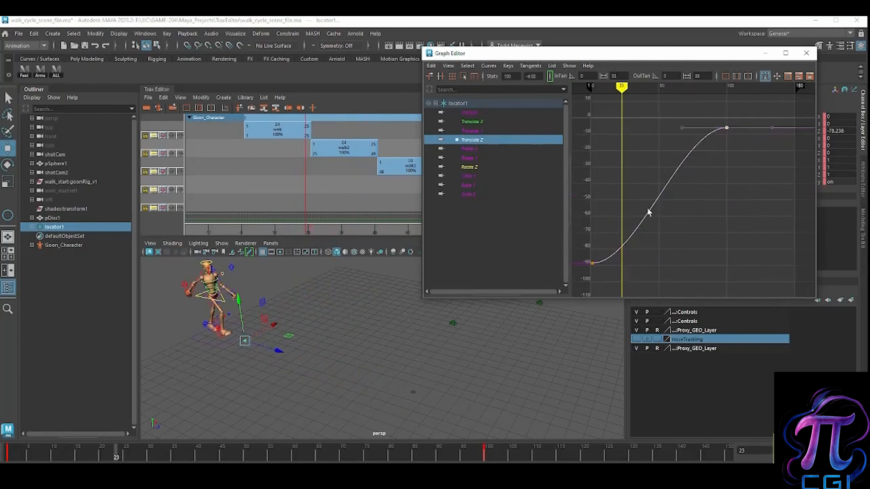
pyautogui.keyDown('alt'); pyautogui.moveTo(635, 267); pyautogui.dragTo(689, 260, button='middle'); pyautogui.keyUp('alt')
pyautogui.moveTo(692, 261); pyautogui.dragTo(668, 225)
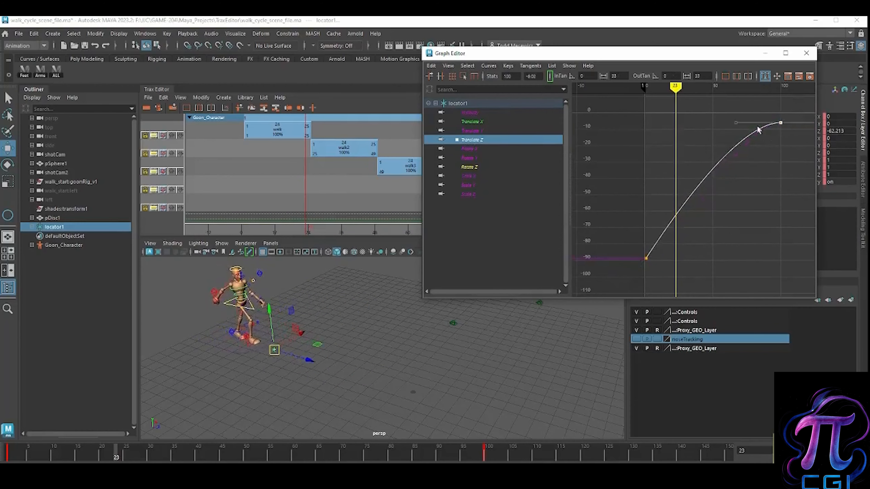
pyautogui.moveTo(742, 132); pyautogui.dragTo(750, 151)
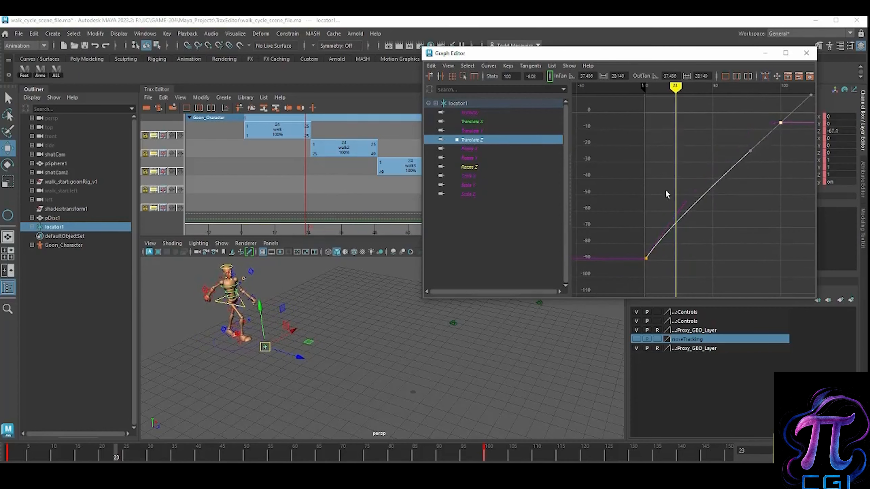
pyautogui.moveTo(95, 456); pyautogui.dragTo(7, 456)
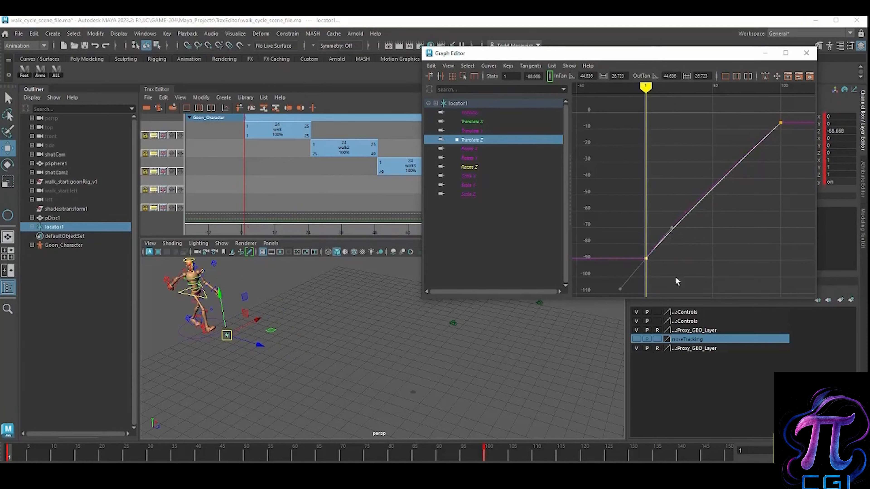
# Step: Play the animation and scrub around frame 100 to check the locator's travel where the fall begins
pyautogui.click(826, 451)
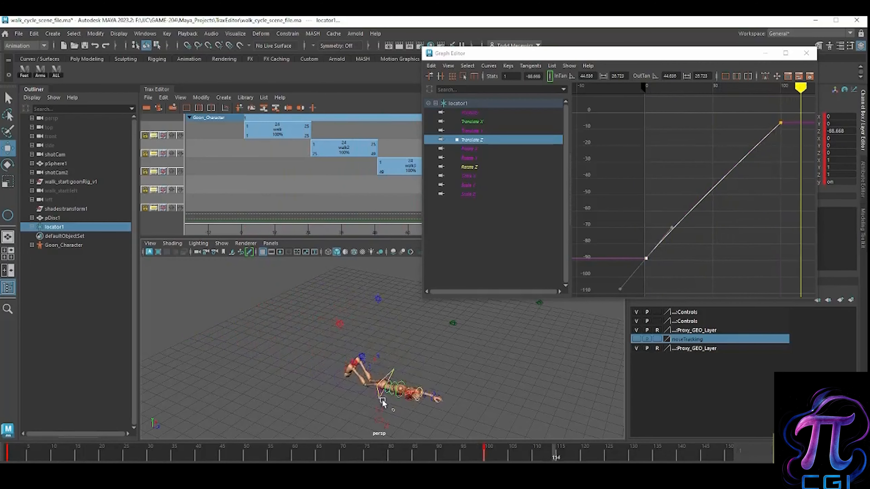
pyautogui.click(475, 459)
pyautogui.moveTo(475, 461); pyautogui.dragTo(534, 461)
pyautogui.click(488, 459)
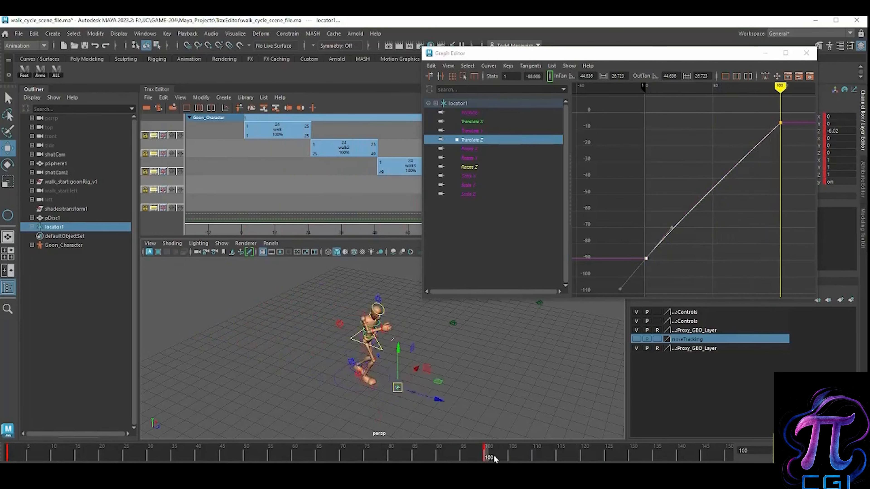
pyautogui.moveTo(491, 459)
pyautogui.keyDown('shift'); pyautogui.mouseDown()
pyautogui.moveTo(478, 461)
pyautogui.moveTo(517, 461)
pyautogui.moveTo(7, 460)
pyautogui.mouseUp(); pyautogui.keyUp('shift')
# Step: Shift the locator's end key from frame 100 to frame 120 and review the slower walk in playback
pyautogui.click(483, 459)
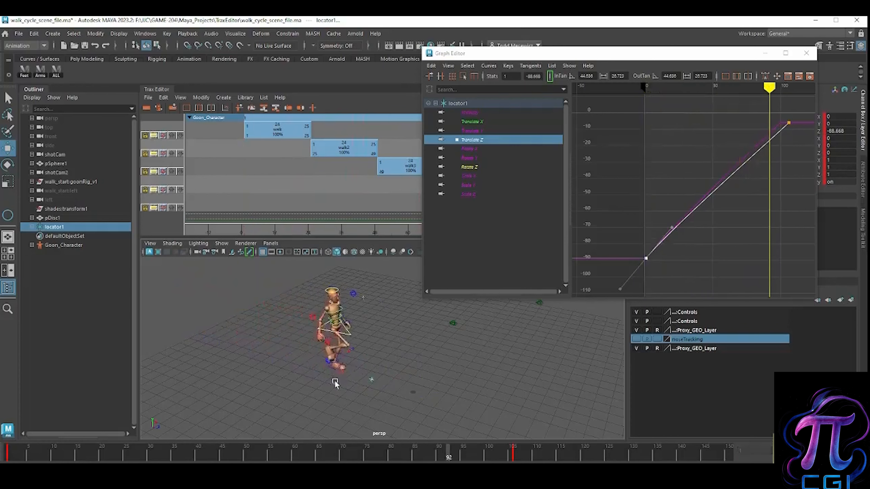
pyautogui.moveTo(582, 460)
pyautogui.mouseDown()
pyautogui.moveTo(57, 461)
pyautogui.moveTo(619, 461)
pyautogui.mouseUp()
pyautogui.moveTo(529, 454)
pyautogui.keyDown('shift'); pyautogui.mouseDown()
pyautogui.moveTo(495, 460)
pyautogui.moveTo(585, 460)
pyautogui.moveTo(33, 460)
pyautogui.moveTo(280, 459)
pyautogui.mouseUp(); pyautogui.keyUp('shift')
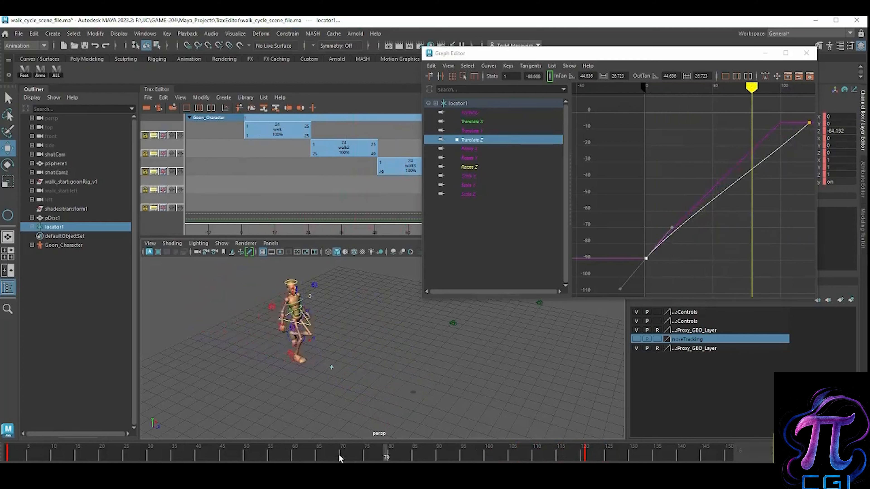
pyautogui.hotkey('alt', 'v')
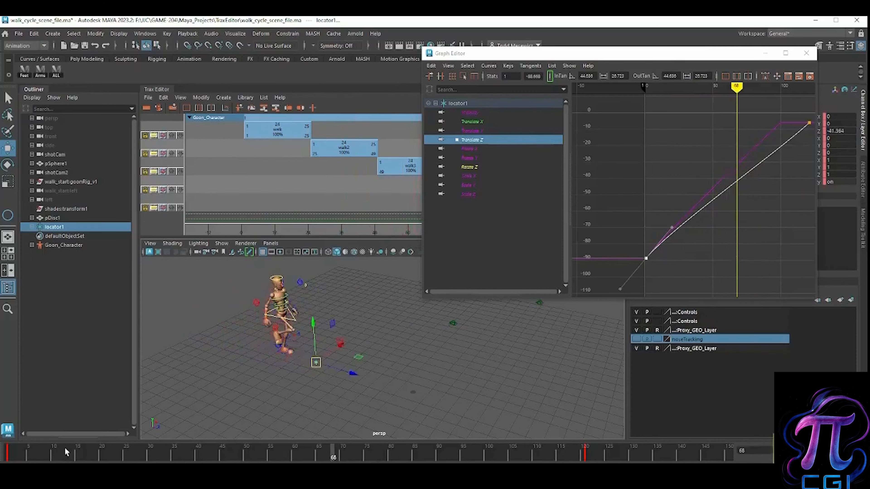
# Step: Try moving the locator forward along Z to -54.254 at frame 1 and play the walk
pyautogui.click(23, 459)
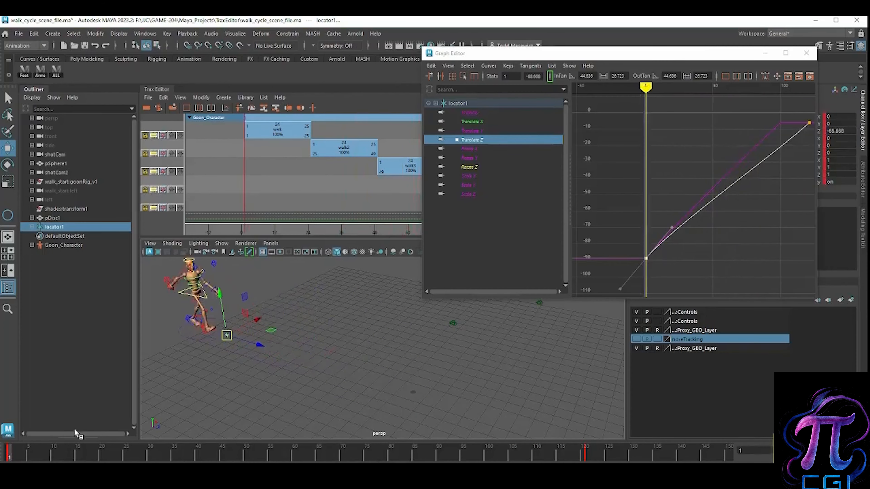
pyautogui.moveTo(256, 345); pyautogui.dragTo(323, 365)
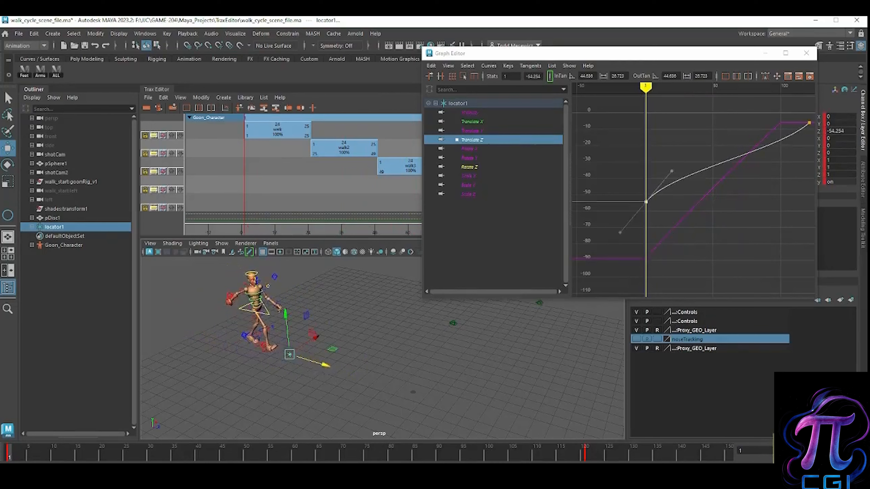
pyautogui.hotkey('alt', 'v')
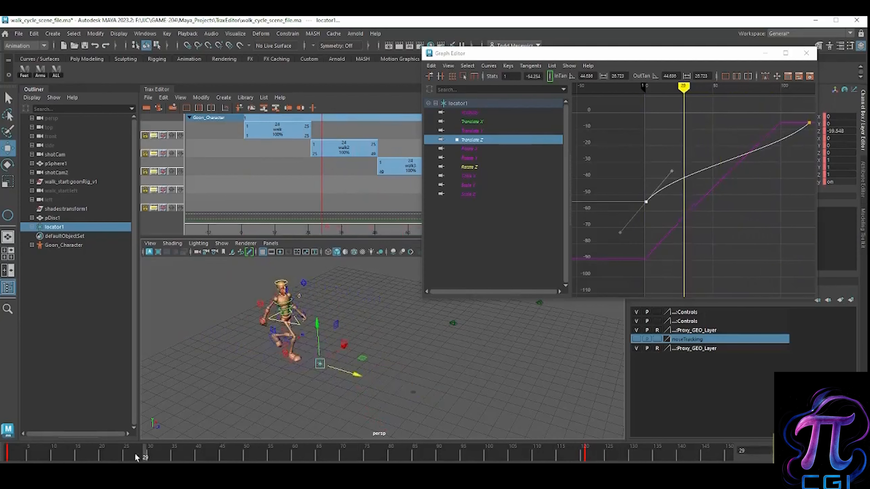
pyautogui.hotkey('alt', 'shift', 'v')
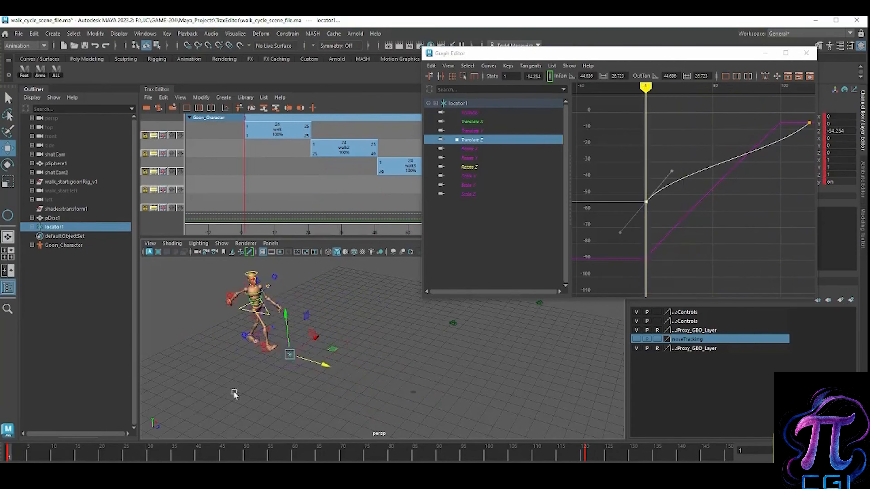
# Step: Move the locator back along Z to -145.991 at frame 1, replay the animation and stop at frame 100
pyautogui.moveTo(323, 363); pyautogui.dragTo(160, 321)
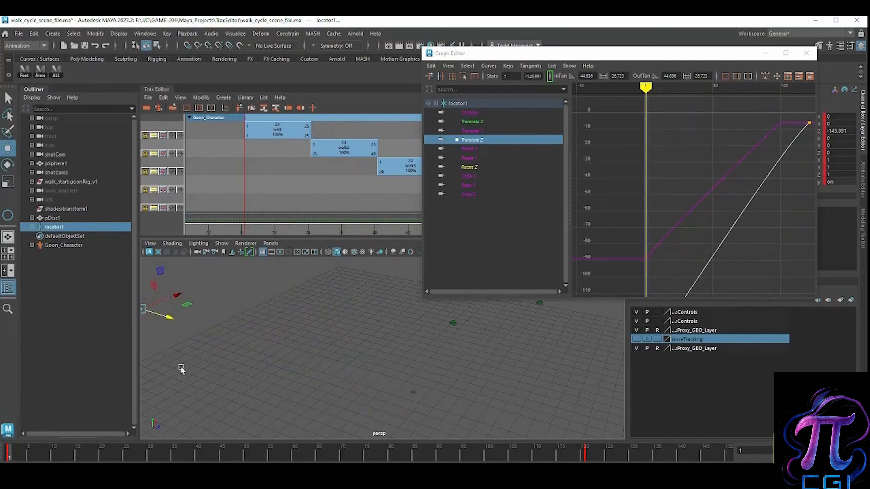
pyautogui.hotkey('alt', 'v')
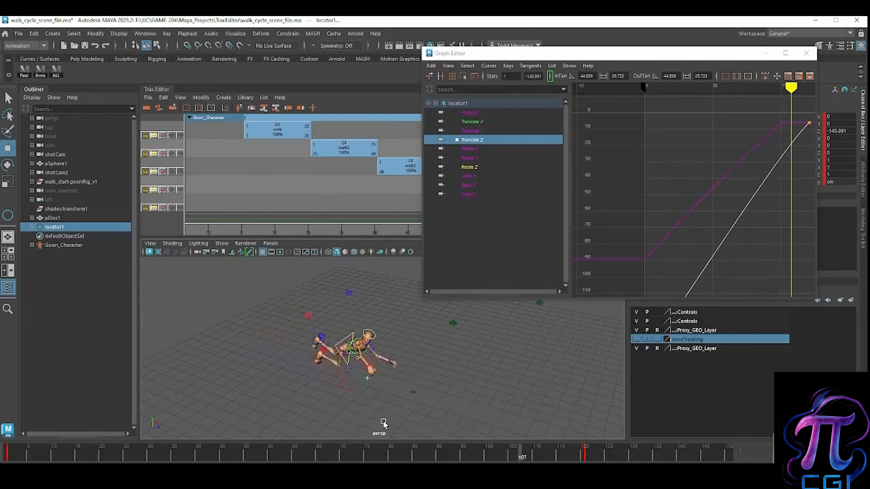
pyautogui.moveTo(565, 451); pyautogui.dragTo(488, 459)
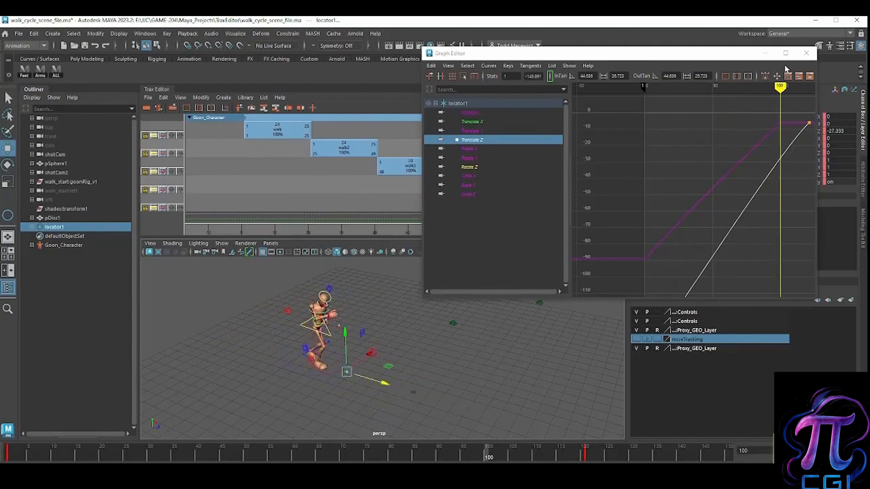
# Step: Minimize the Graph Editor and create a polygon prism in front of the character, about 10.13 in side length and 9.05 long
pyautogui.click(763, 54)
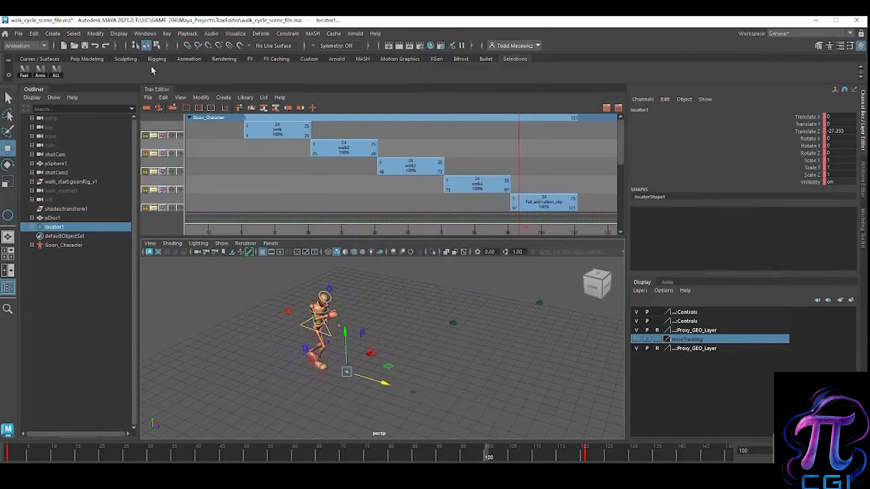
pyautogui.click(52, 33)
pyautogui.moveTo(80, 67)
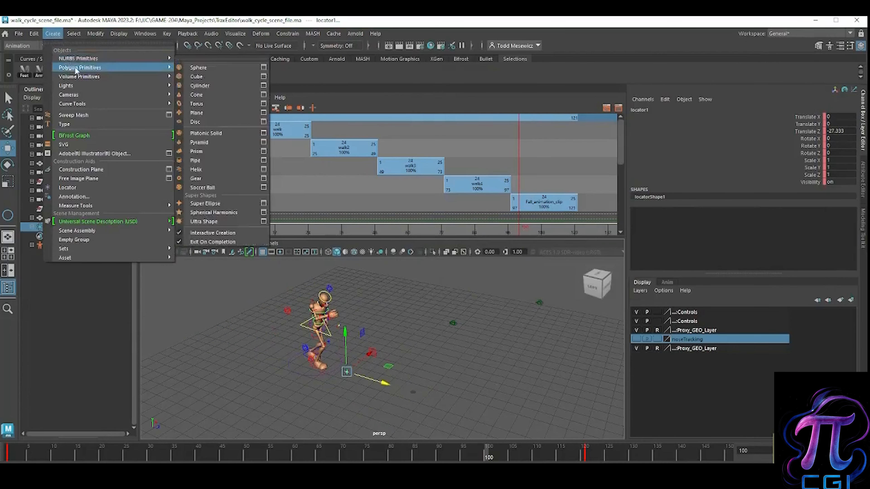
pyautogui.click(204, 151)
pyautogui.moveTo(390, 370)
pyautogui.mouseDown()
pyautogui.moveTo(405, 382)
pyautogui.moveTo(396, 372)
pyautogui.mouseUp()
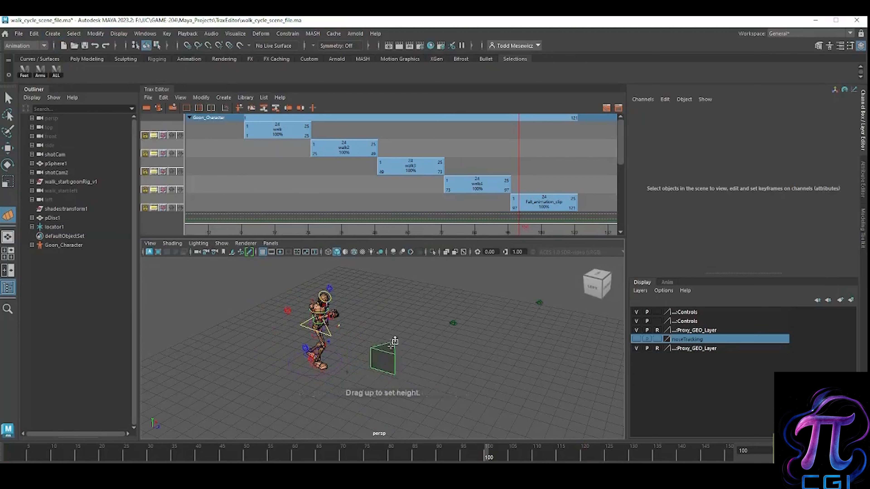
pyautogui.click(395, 343)
# Step: Lay the prism on its side by rotating it to Rotate X -170 and Rotate Z 90
pyautogui.press('e')
pyautogui.moveTo(370, 358); pyautogui.dragTo(356, 400)
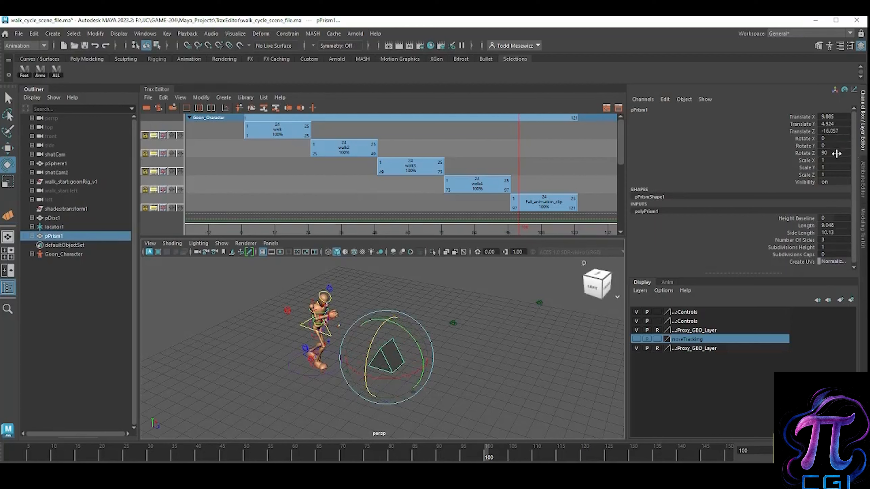
pyautogui.moveTo(409, 378); pyautogui.dragTo(308, 373)
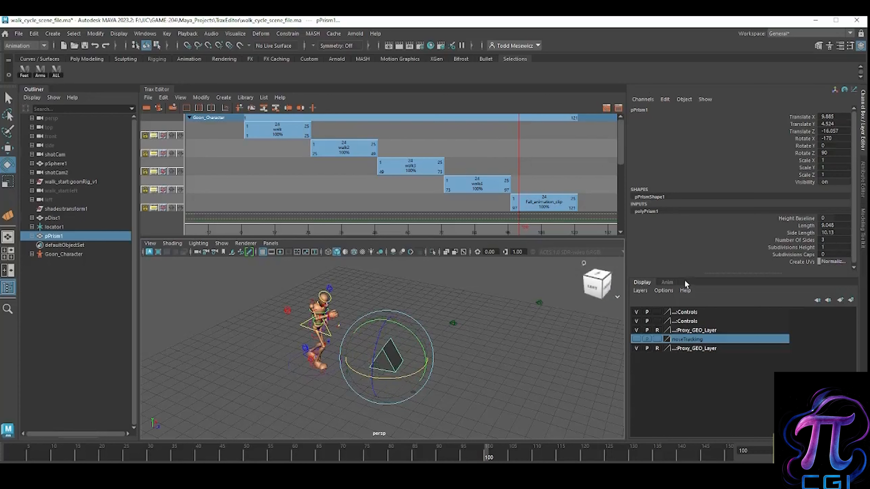
# Step: Set the prism's Length to 26.948 and Side Length to 4.33, and move it along X to -17.18
pyautogui.click(806, 225)
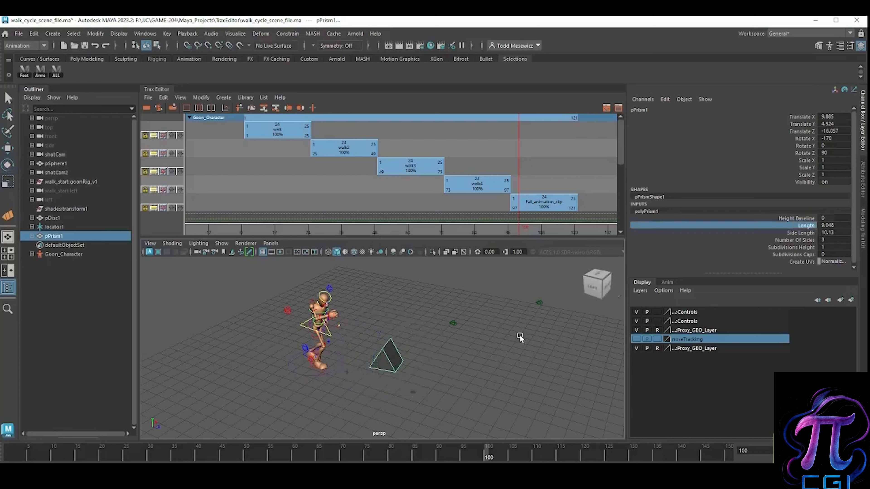
pyautogui.click(805, 233)
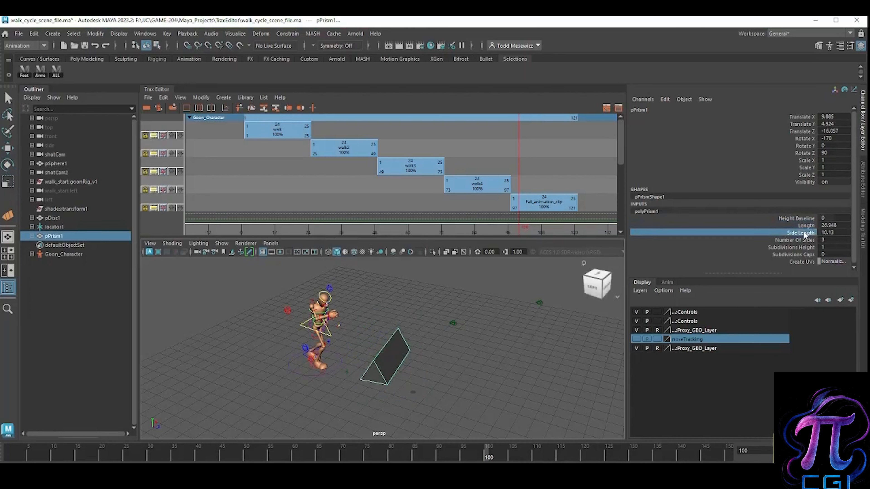
pyautogui.moveTo(492, 362); pyautogui.dragTo(457, 369, button='middle')
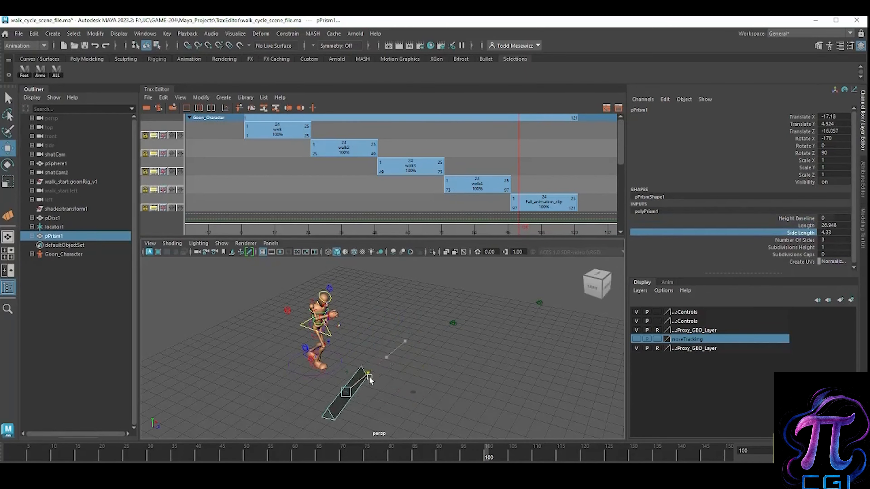
# Step: Move the prism along Z to -29.158, playing the animation to check its position against the character's steps
pyautogui.moveTo(246, 457)
pyautogui.mouseDown()
pyautogui.moveTo(28, 458)
pyautogui.moveTo(502, 461)
pyautogui.mouseUp()
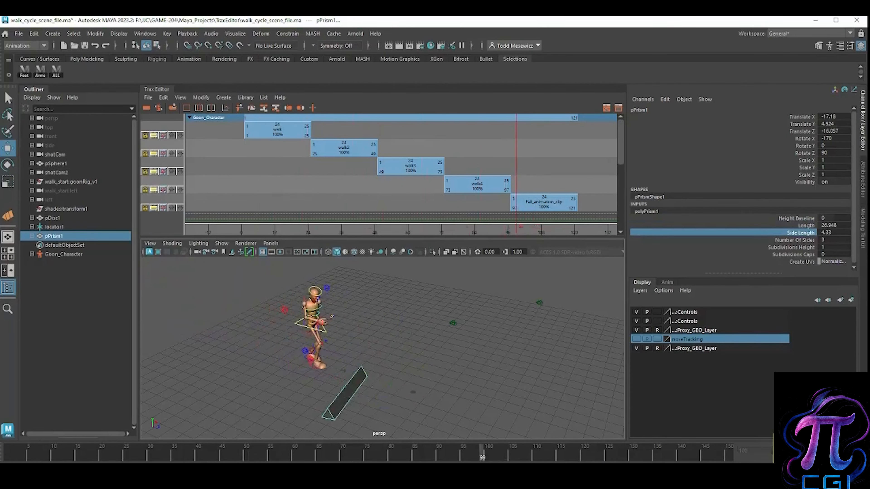
pyautogui.hotkey('alt', 'v')
pyautogui.moveTo(373, 404); pyautogui.dragTo(283, 398)
pyautogui.hotkey('alt', 'v')
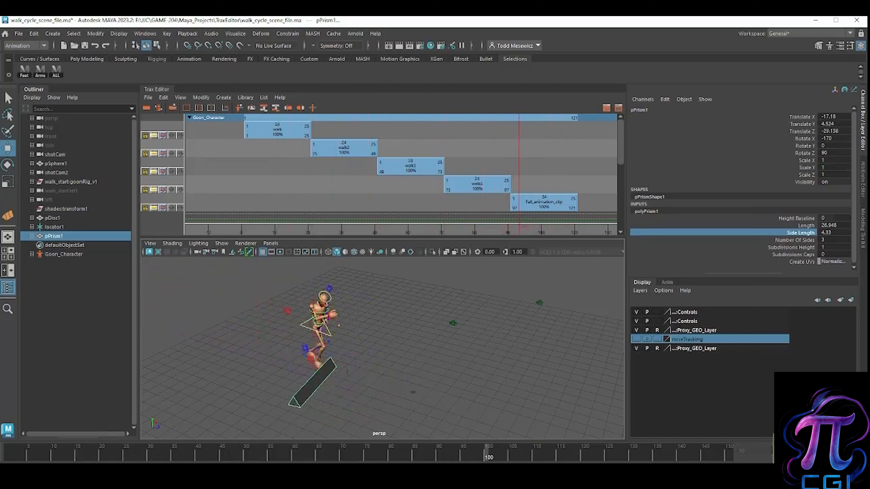
pyautogui.hotkey('alt', 'v')
pyautogui.keyDown('alt'); pyautogui.moveTo(324, 415); pyautogui.dragTo(349, 407, button='middle'); pyautogui.keyUp('alt')
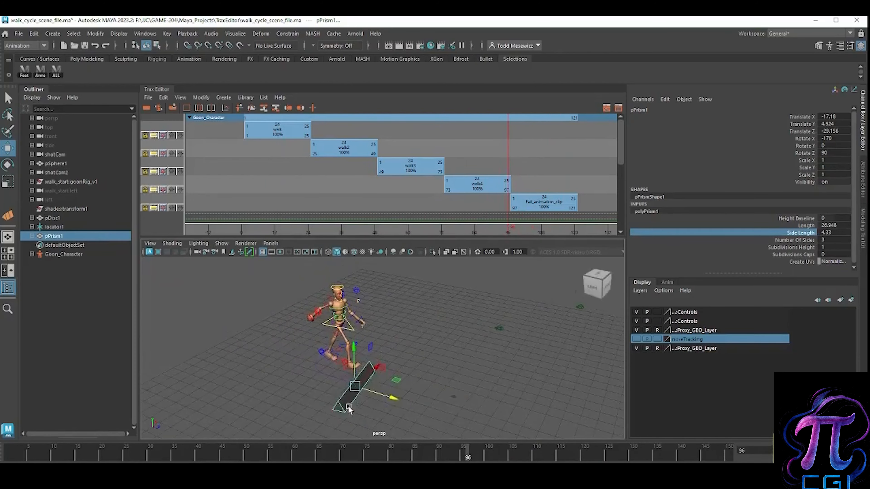
# Step: Place the prism on the ground at the character's feet at Translate X -5.7, Y 0.083, Z -32.527, with keys at frames 100 and 105
pyautogui.keyDown('alt'); pyautogui.moveTo(349, 407); pyautogui.dragTo(536, 380, button='right'); pyautogui.keyUp('alt')
pyautogui.keyDown('alt'); pyautogui.moveTo(307, 406); pyautogui.dragTo(294, 409, button='middle'); pyautogui.keyUp('alt')
pyautogui.keyDown('alt'); pyautogui.moveTo(294, 410); pyautogui.dragTo(351, 398); pyautogui.keyUp('alt')
pyautogui.keyDown('alt'); pyautogui.moveTo(351, 398); pyautogui.dragTo(338, 332, button='middle'); pyautogui.keyUp('alt')
pyautogui.keyDown('alt'); pyautogui.moveTo(337, 332); pyautogui.dragTo(340, 389); pyautogui.keyUp('alt')
pyautogui.moveTo(350, 357); pyautogui.dragTo(367, 336)
pyautogui.keyDown('alt'); pyautogui.moveTo(374, 359); pyautogui.dragTo(388, 381, button='middle'); pyautogui.keyUp('alt')
pyautogui.keyDown('alt'); pyautogui.moveTo(388, 381); pyautogui.dragTo(369, 371, button='right'); pyautogui.keyUp('alt')
pyautogui.keyDown('alt'); pyautogui.moveTo(384, 372); pyautogui.dragTo(373, 326); pyautogui.keyUp('alt')
pyautogui.moveTo(189, 457); pyautogui.dragTo(491, 458)
pyautogui.keyDown('alt'); pyautogui.moveTo(363, 397); pyautogui.dragTo(311, 421); pyautogui.keyUp('alt')
pyautogui.moveTo(401, 394); pyautogui.dragTo(391, 394)
# Step: Scrub from frame 97 back to 93 and replay the animation to review the walk into the prism
pyautogui.click(473, 458)
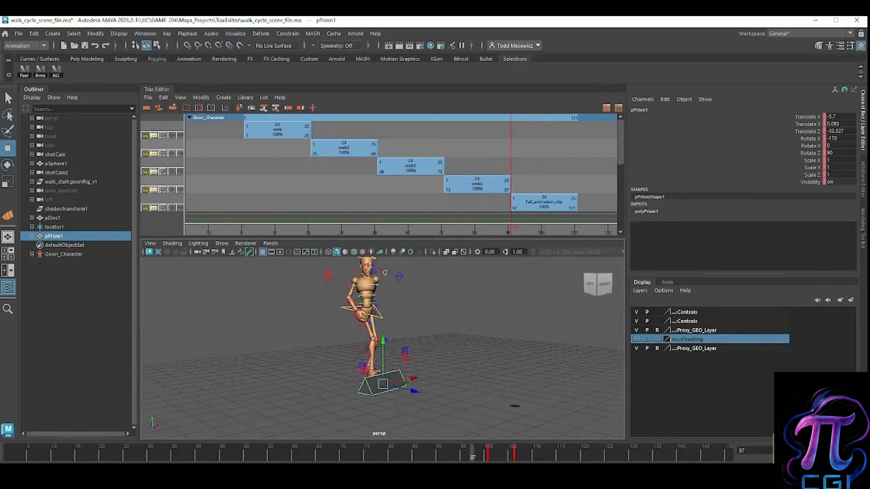
pyautogui.moveTo(472, 458); pyautogui.dragTo(461, 458)
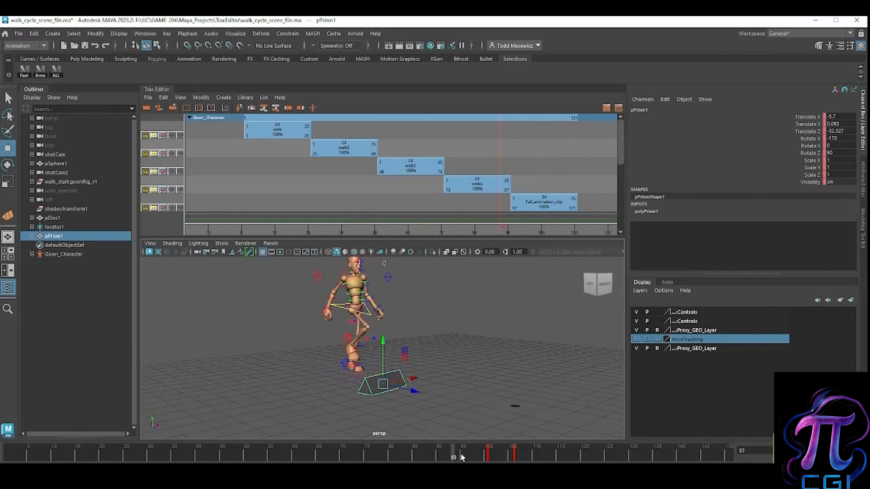
pyautogui.click(825, 451)
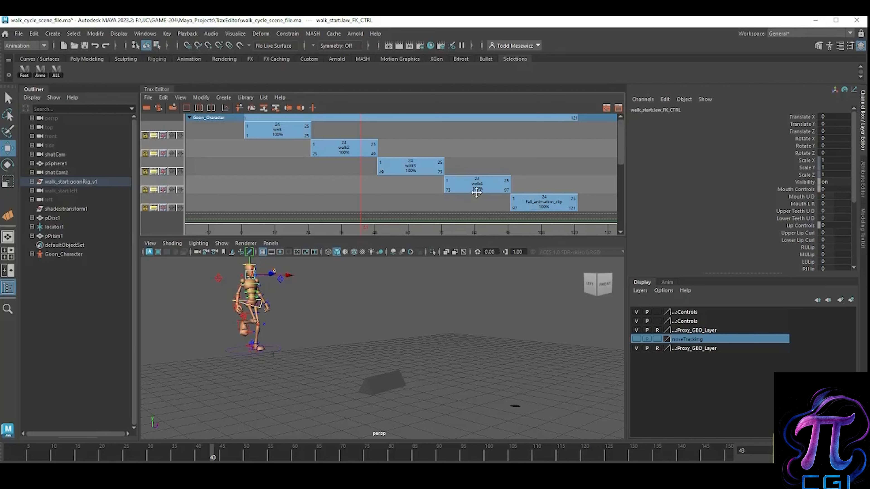
# Step: Open the Visor from the Trax Editor and select the walk1Source character clip
pyautogui.click(273, 134)
pyautogui.rightClick(272, 135)
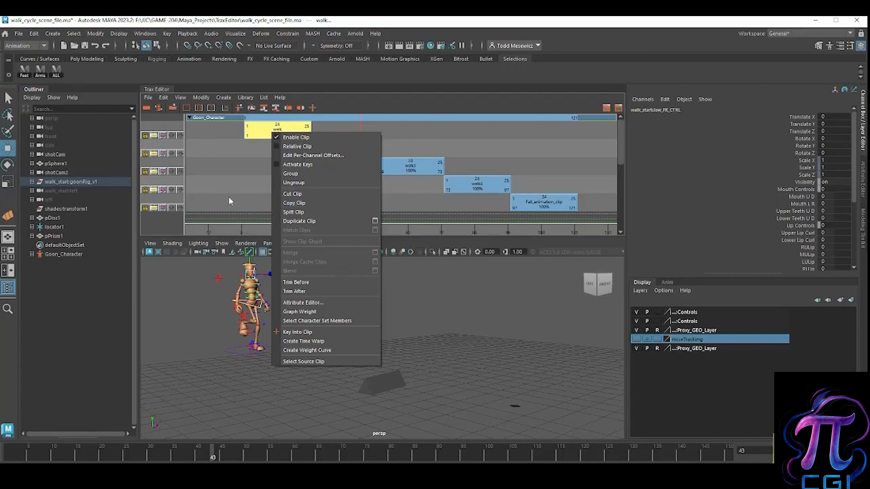
pyautogui.click(149, 98)
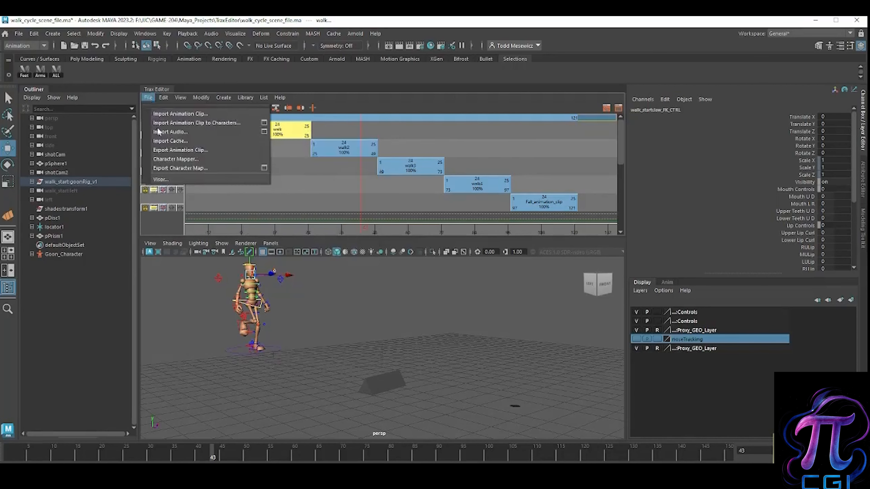
pyautogui.click(182, 180)
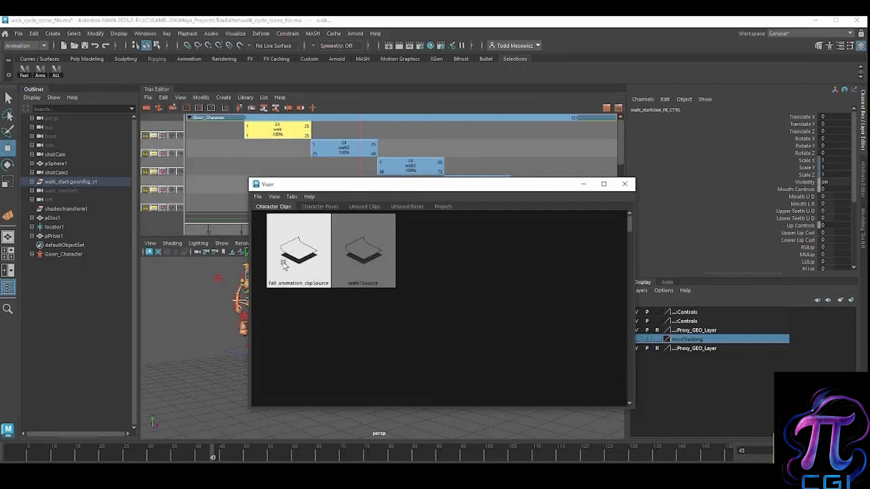
pyautogui.click(359, 260)
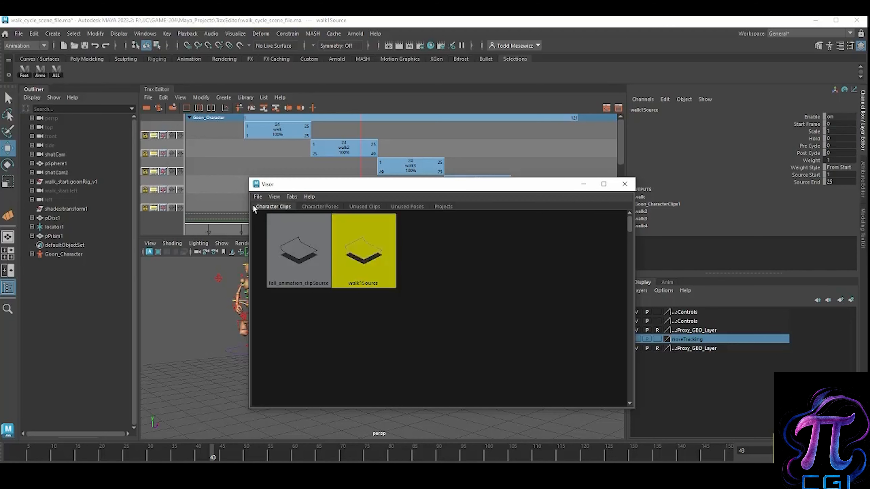
# Step: Show the attributes of walk1Source and look through the Visor's export options for the clip
pyautogui.click(257, 197)
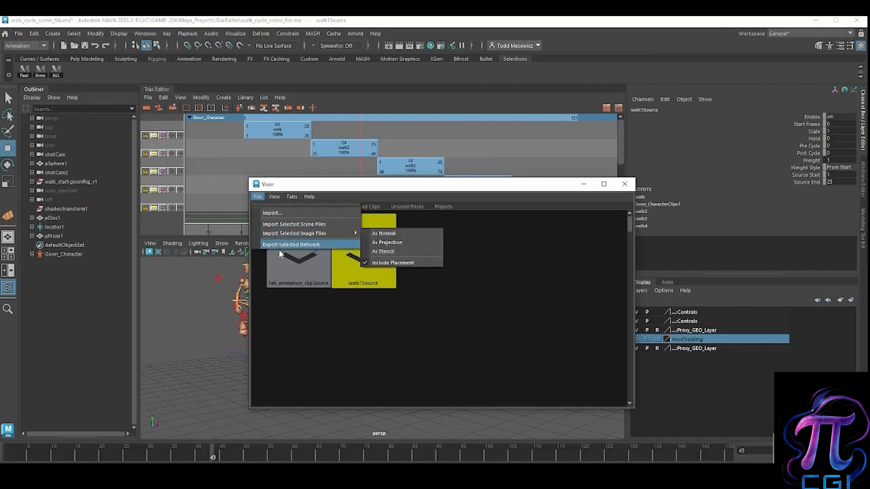
pyautogui.click(492, 244)
pyautogui.doubleClick(363, 248)
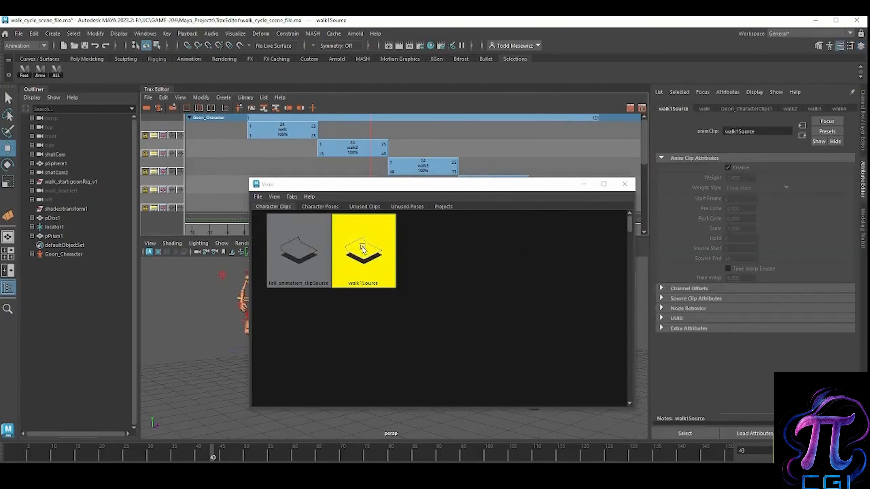
pyautogui.rightClick(363, 249)
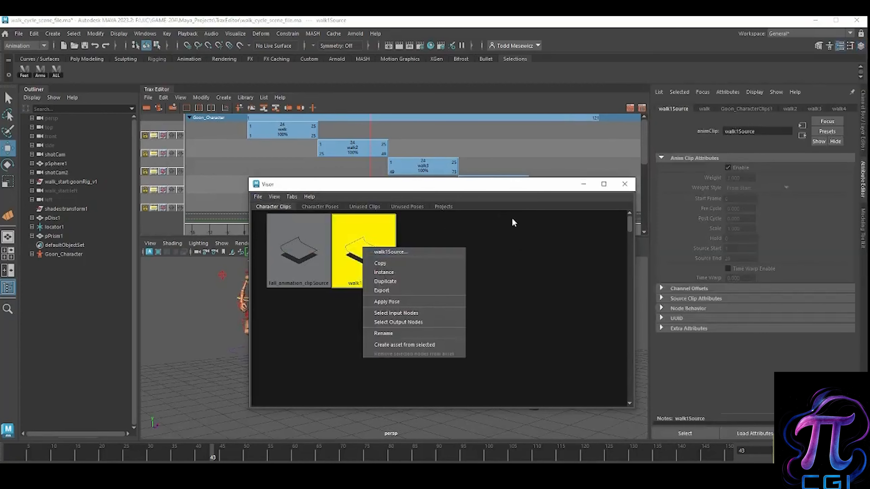
pyautogui.click(549, 220)
# Step: Export the walk1Source clip to the Desktop as walk_animation_clip.ma in Maya ASCII format and close the Visor
pyautogui.rightClick(369, 247)
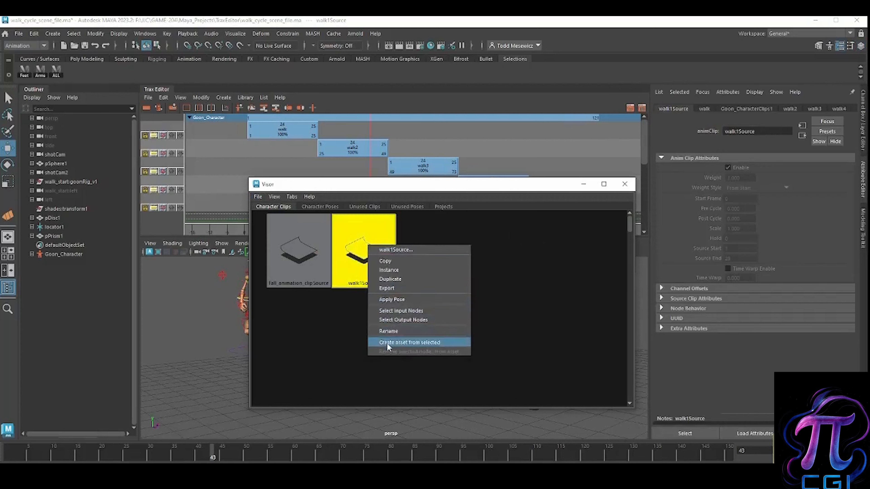
pyautogui.click(387, 292)
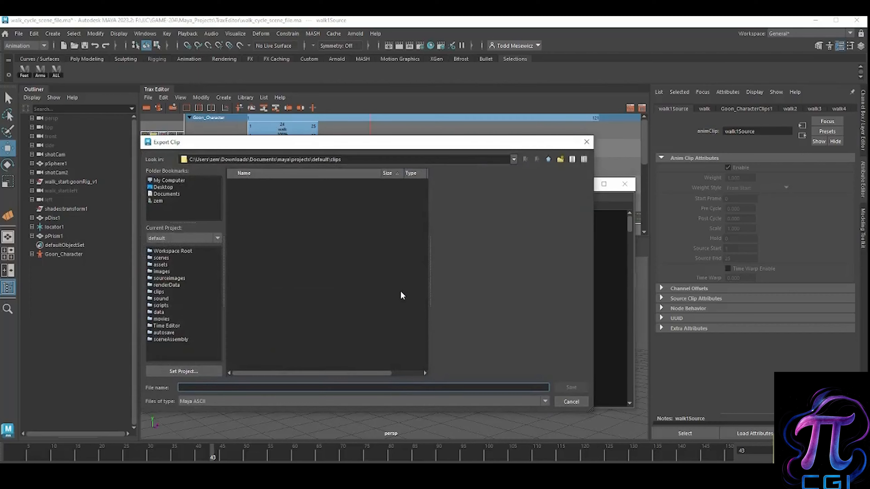
pyautogui.write('walk_animation_clip.ma')
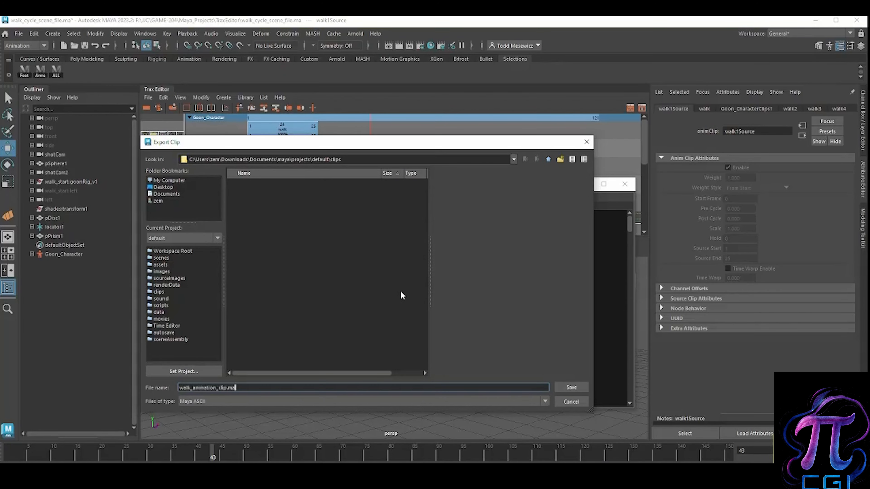
pyautogui.moveTo(193, 386); pyautogui.dragTo(225, 387)
pyautogui.click(252, 387)
pyautogui.click(573, 389)
pyautogui.click(163, 187)
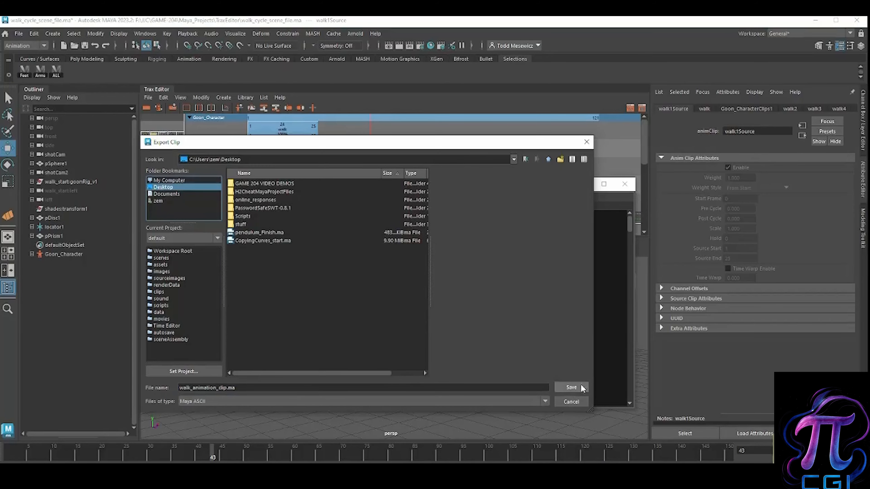
pyautogui.click(571, 387)
pyautogui.click(623, 185)
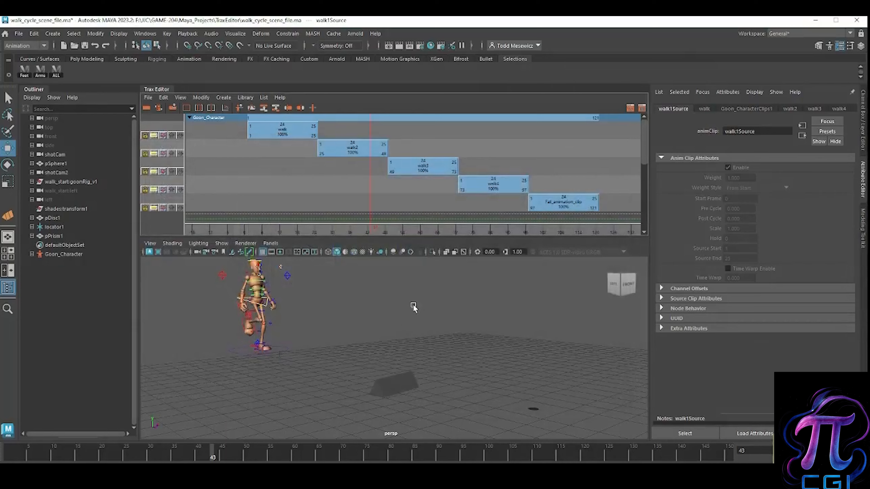